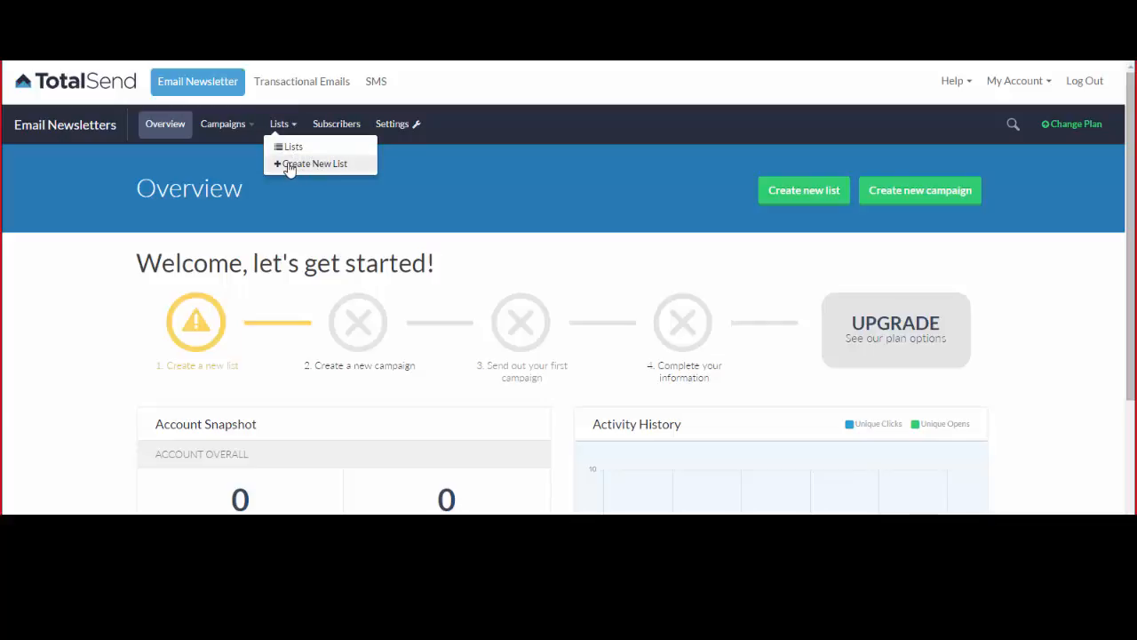
Begin a new subscriber list from Lists > Create New List and name it 'Demo test list'.
click(292, 167)
click(540, 302)
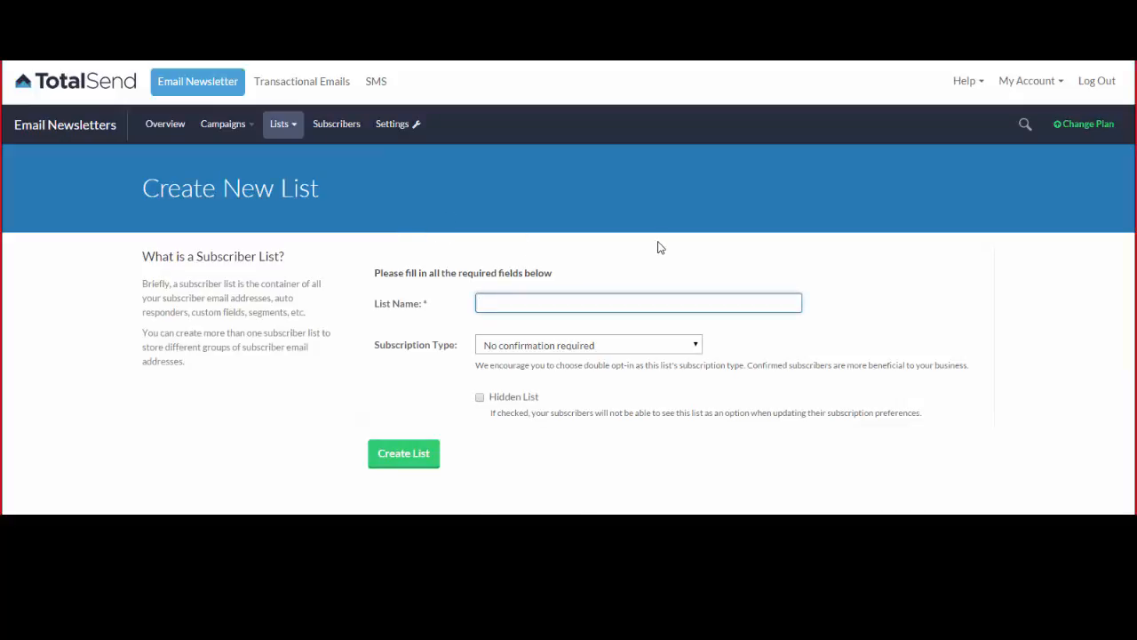
text(Demo test list)
click(594, 278)
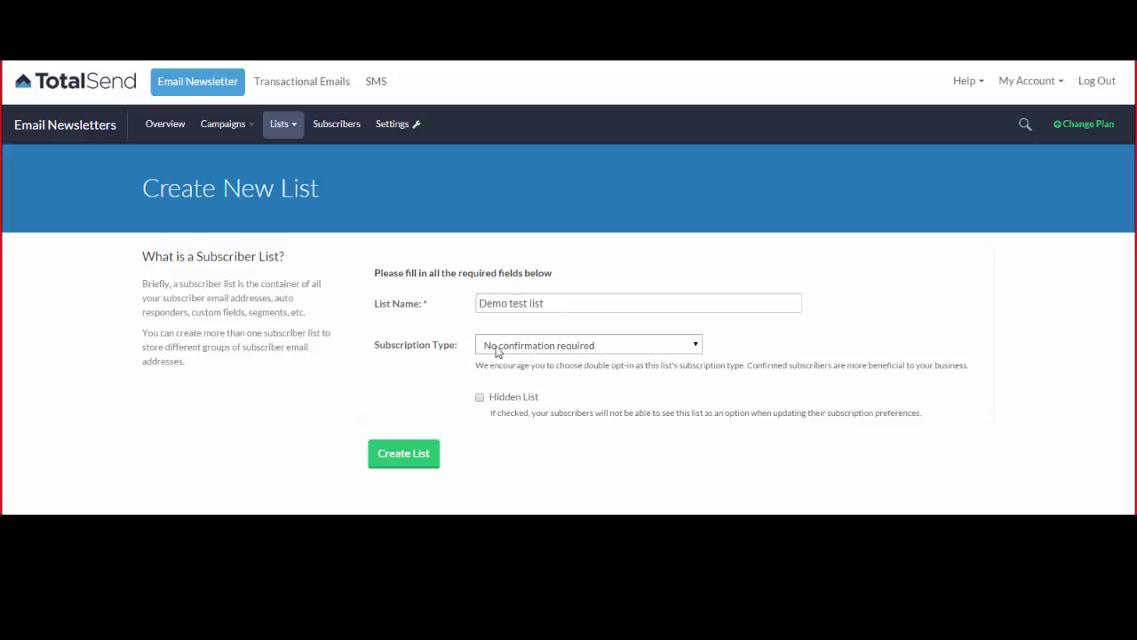
click(689, 344)
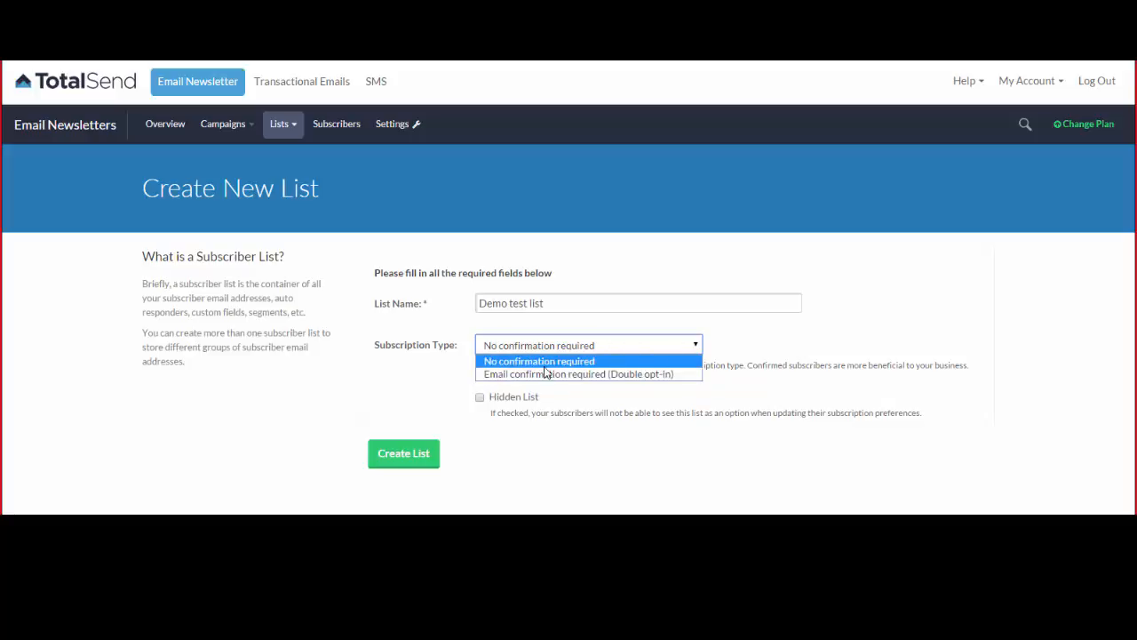
click(629, 362)
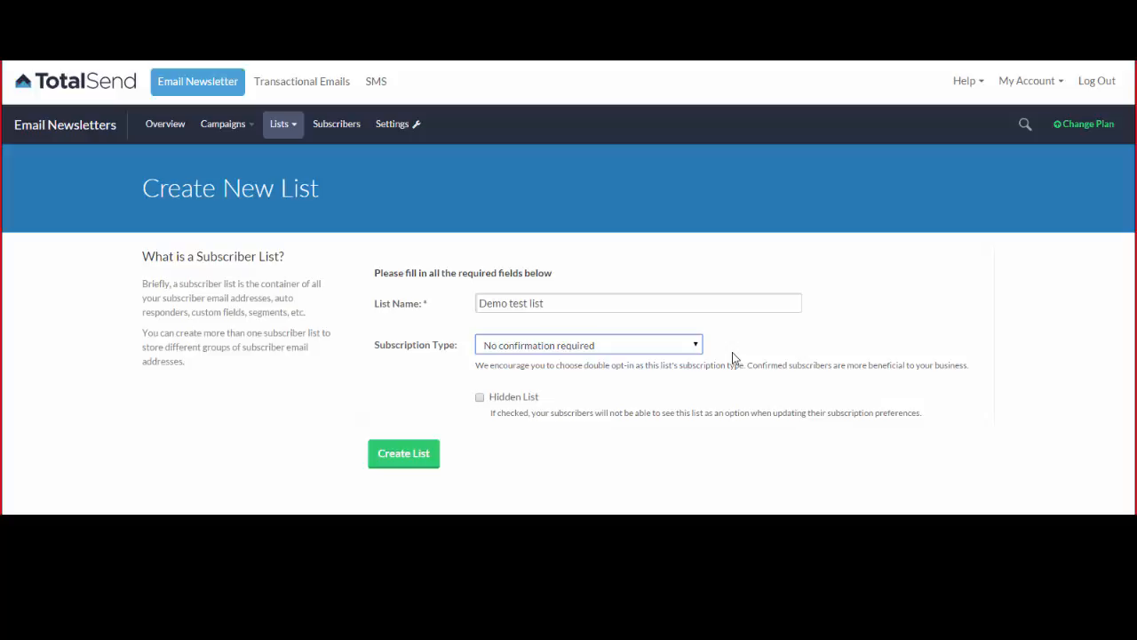
click(649, 345)
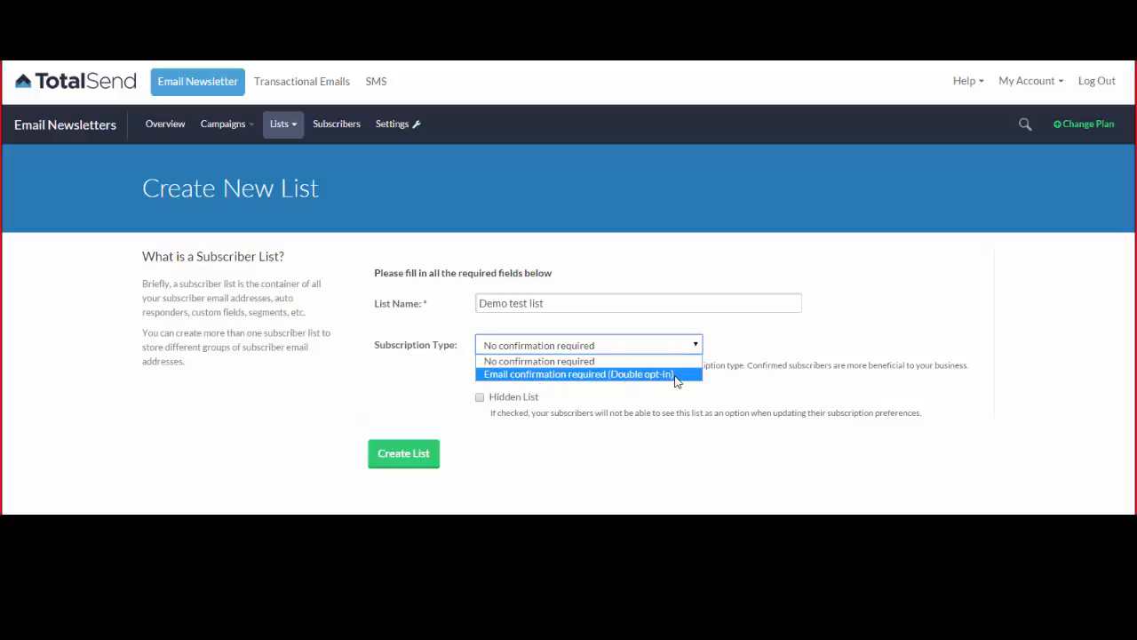
click(675, 374)
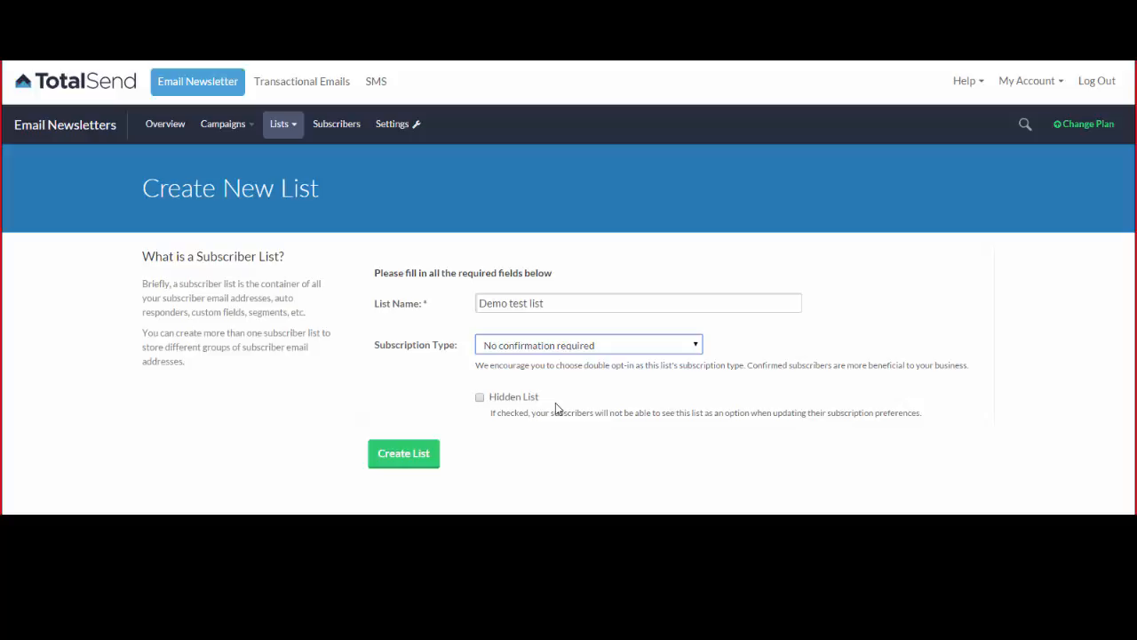
click(817, 353)
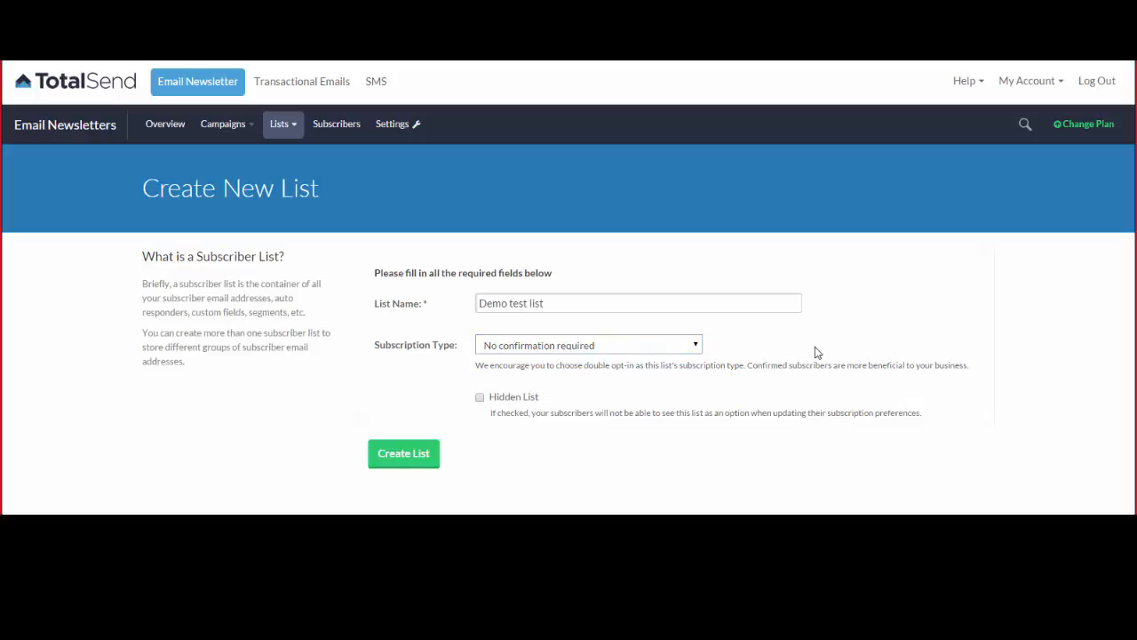
Create the Demo Test List and view its still-empty Custom Fields page.
click(411, 457)
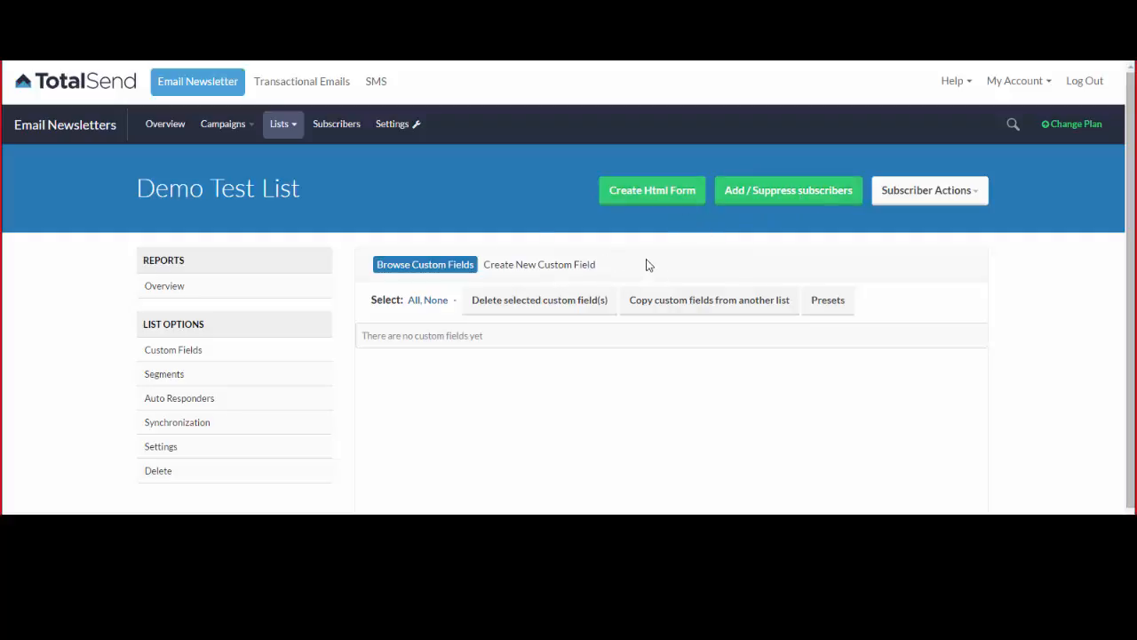
Start a new custom field named 'First Name', keeping Single line type and Disabled validation.
click(546, 272)
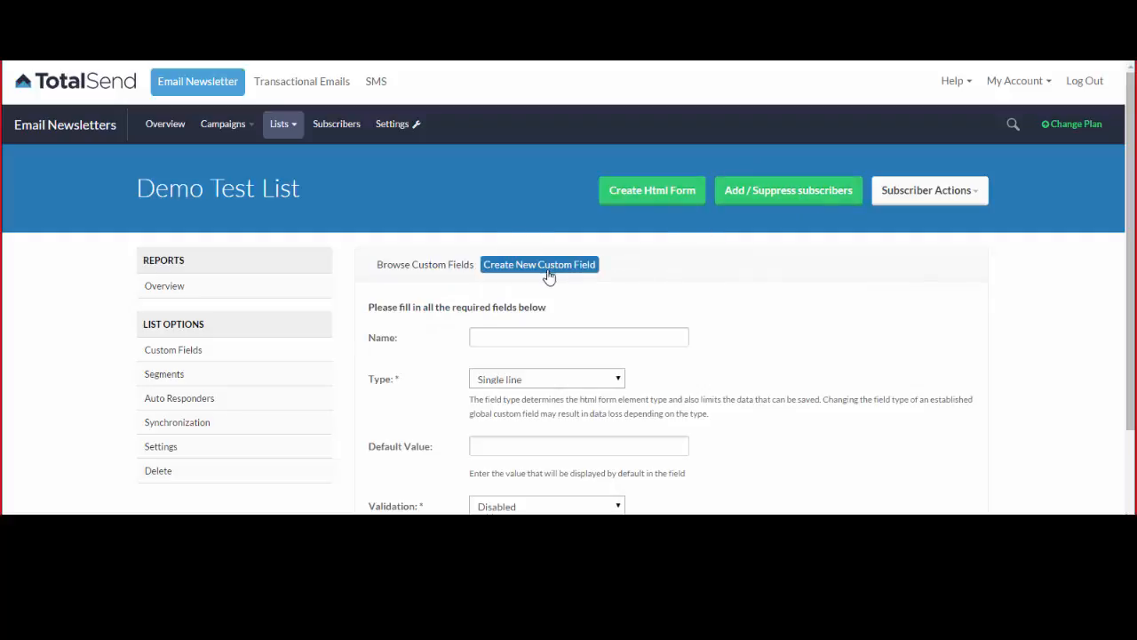
click(552, 340)
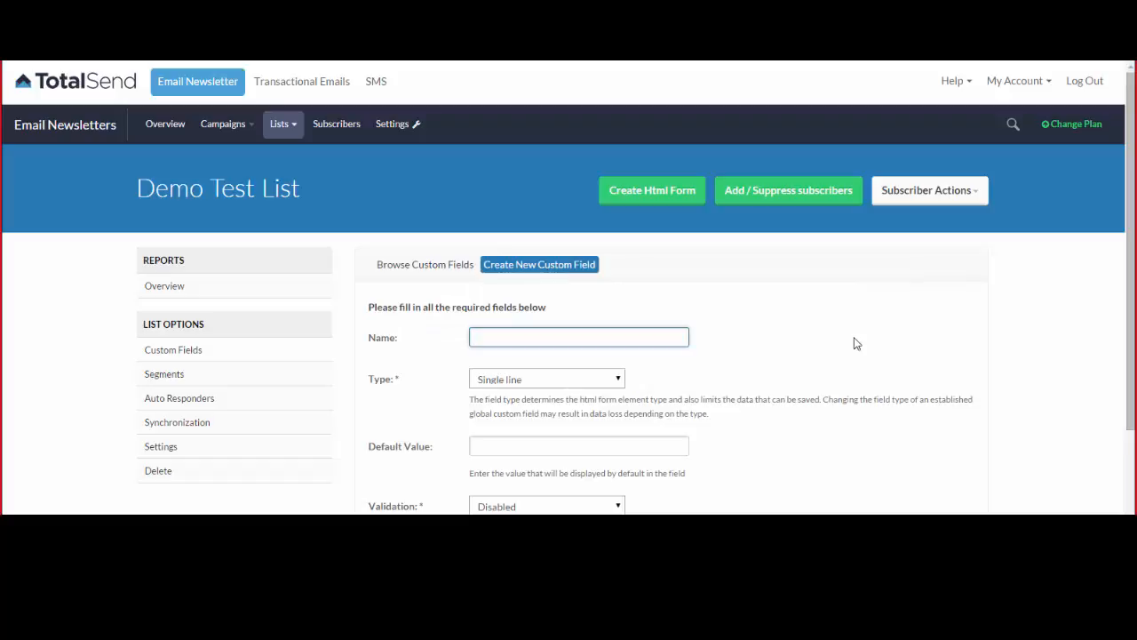
text(Fir)
click(562, 360)
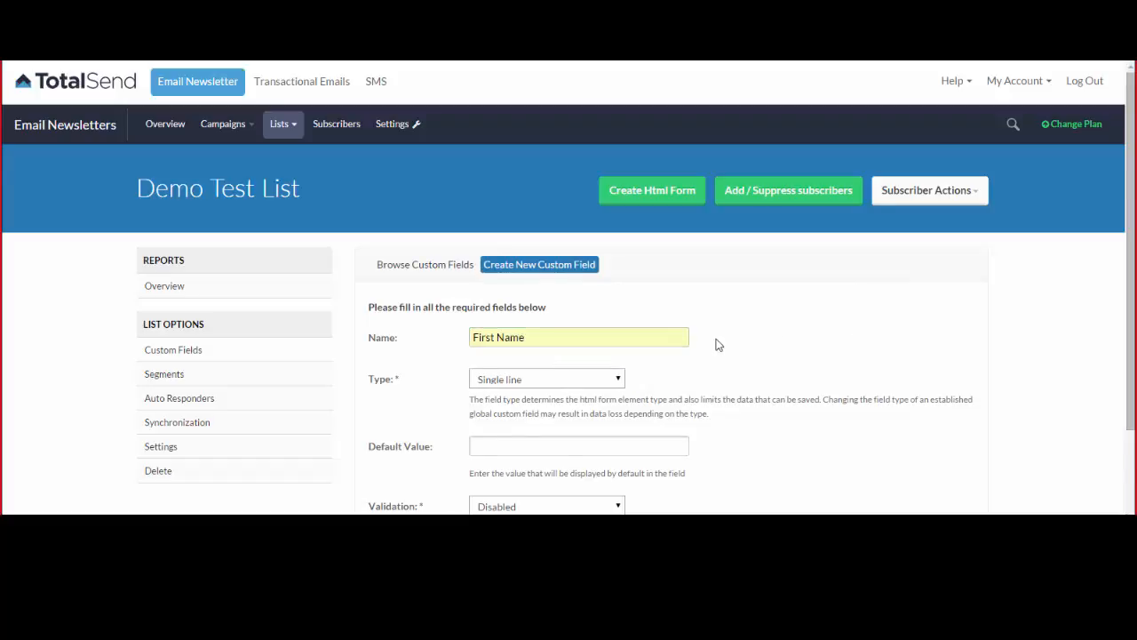
scroll(711, 337, down, 2)
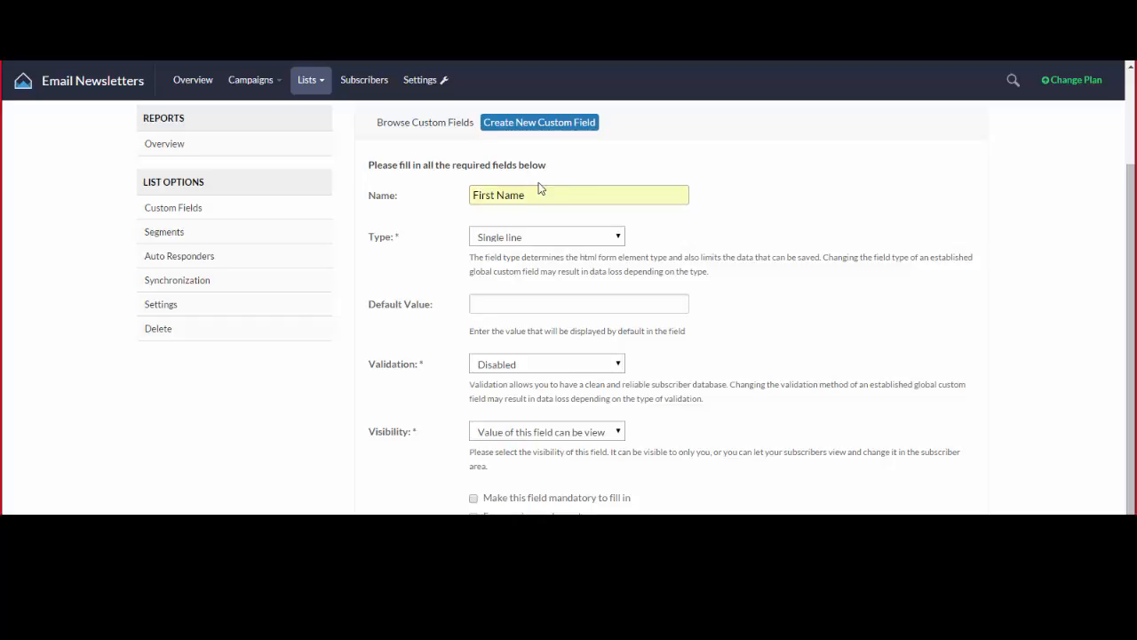
scroll(596, 213, down, 2)
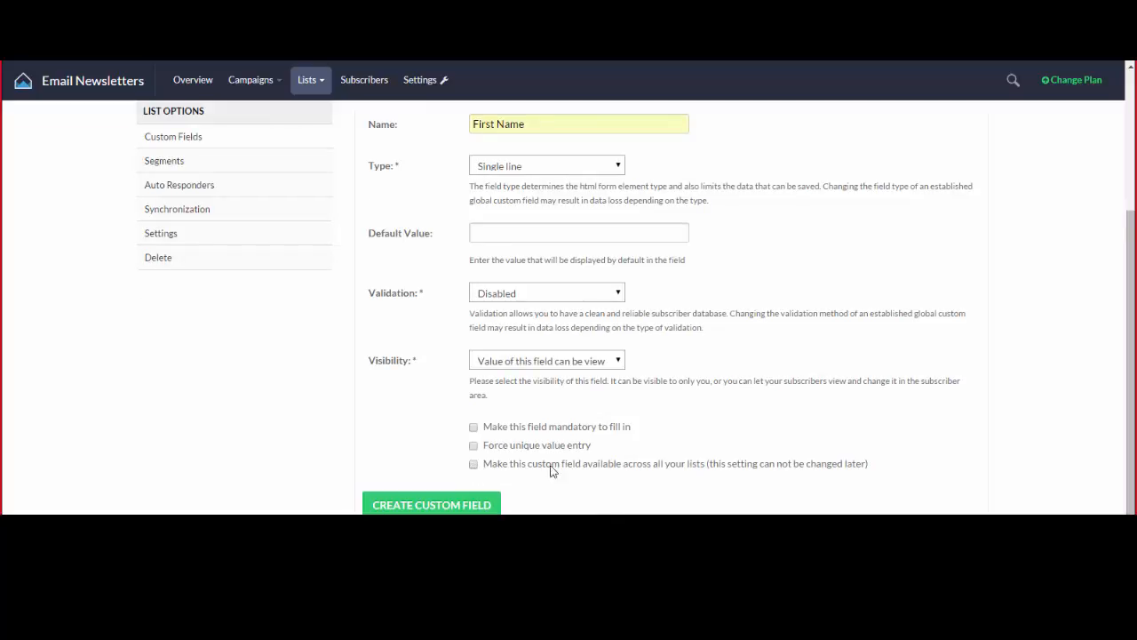
drag(487, 470, 708, 472)
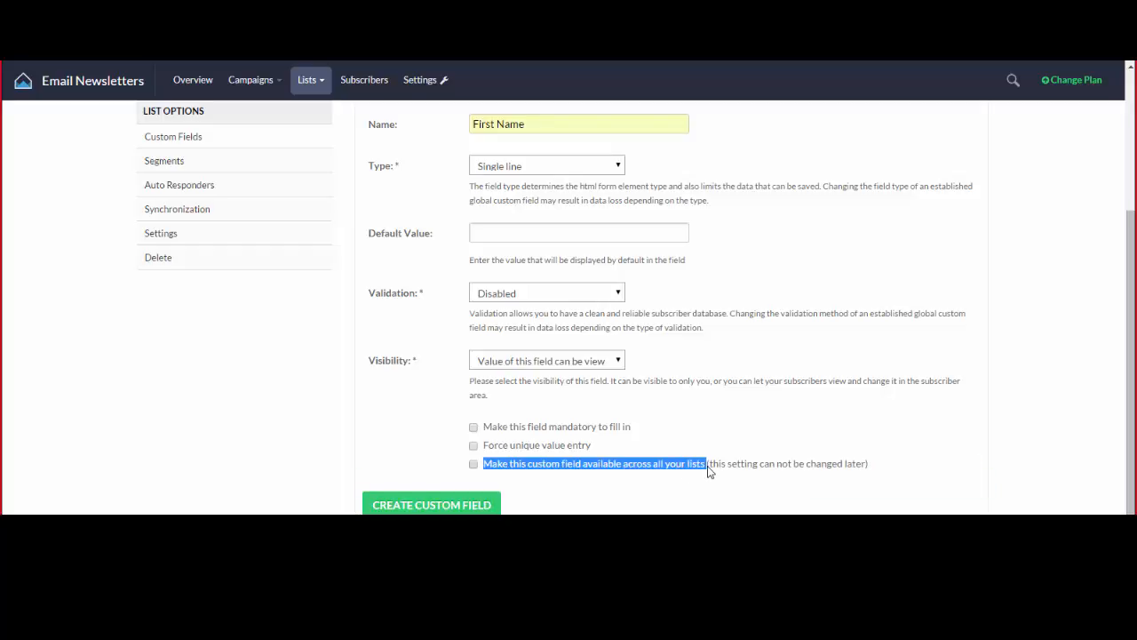
click(724, 462)
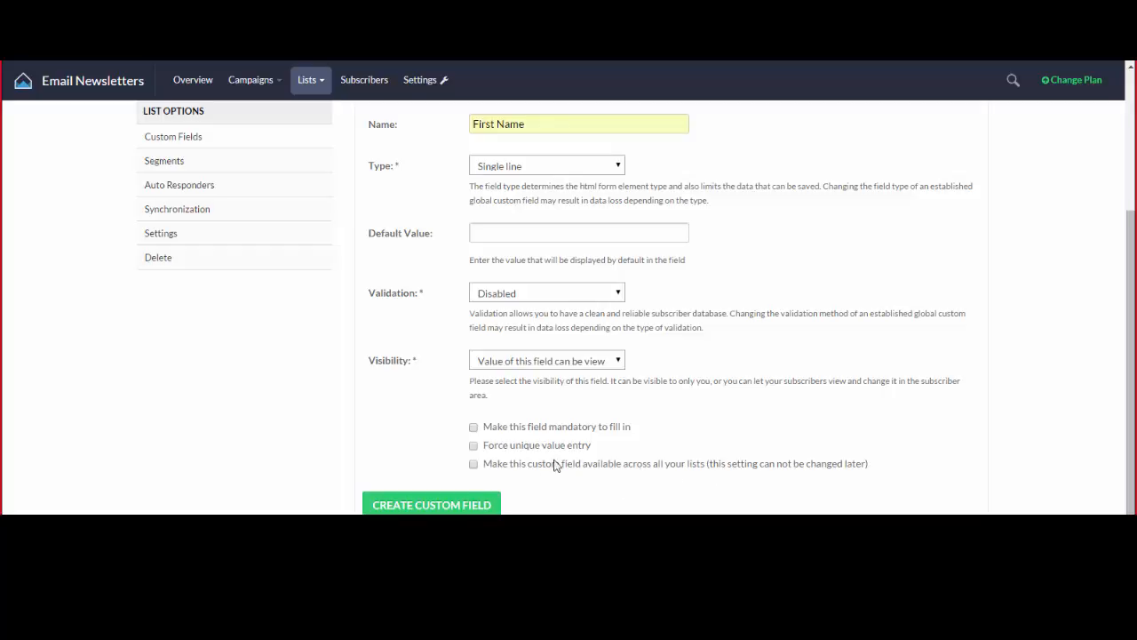
scroll(710, 470, up, 3)
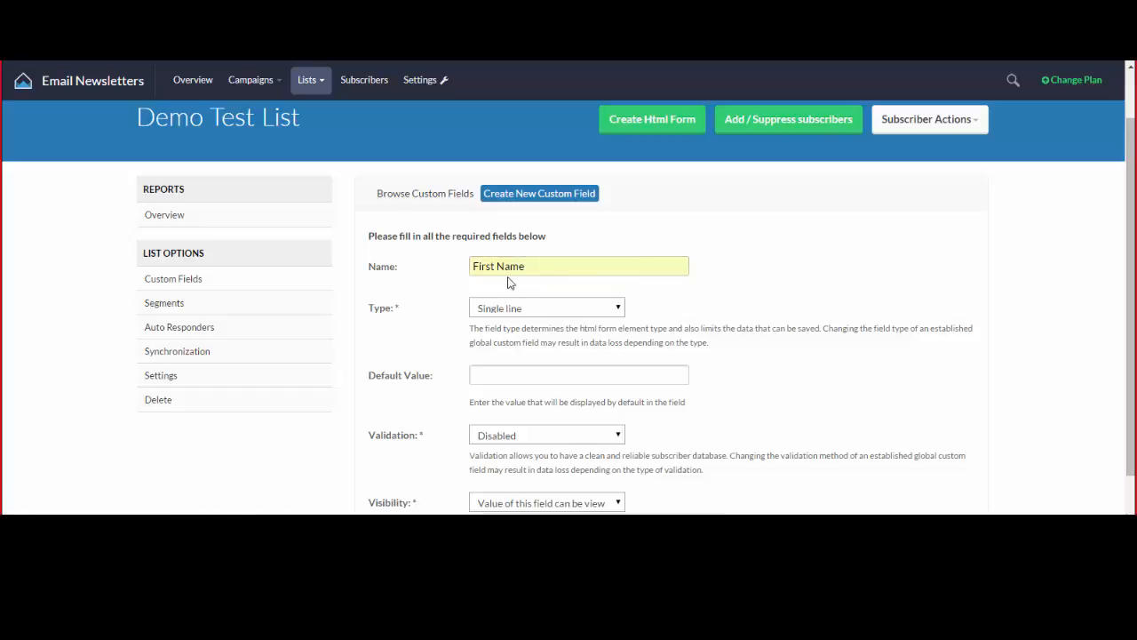
scroll(527, 270, down, 3)
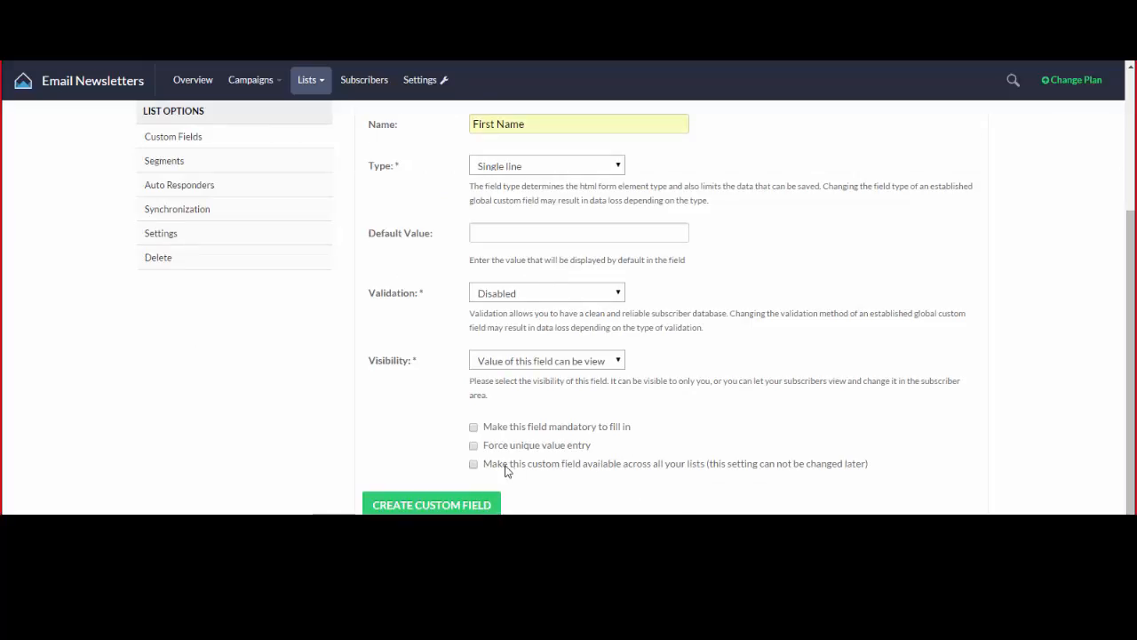
Tick the option making the First Name field available across all your lists.
click(472, 463)
scroll(748, 253, up, 3)
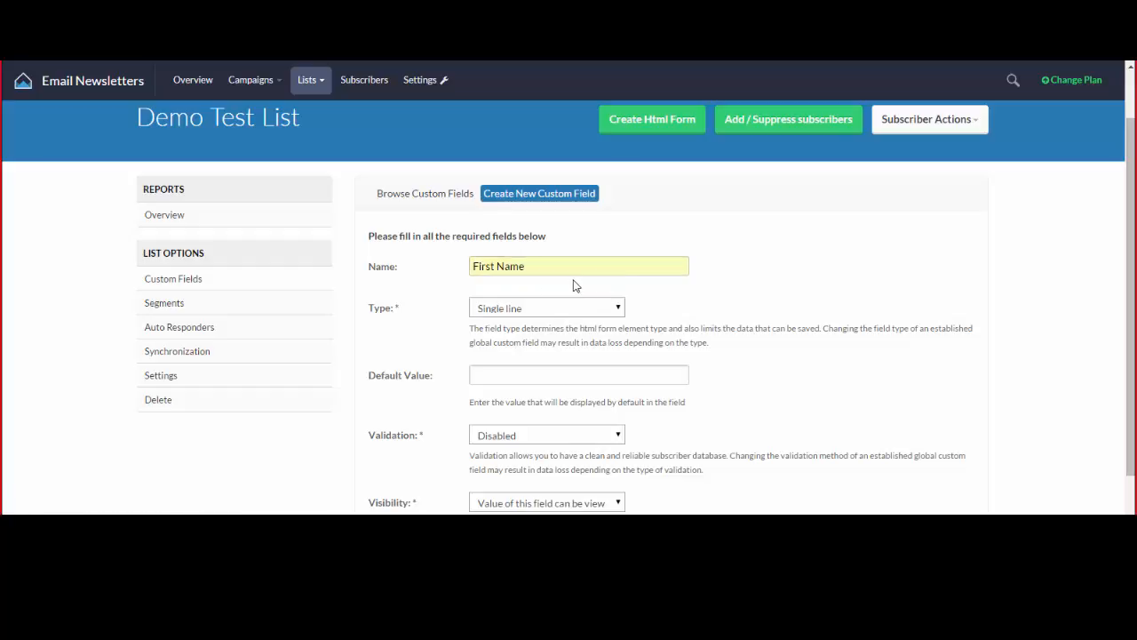
scroll(629, 286, down, 3)
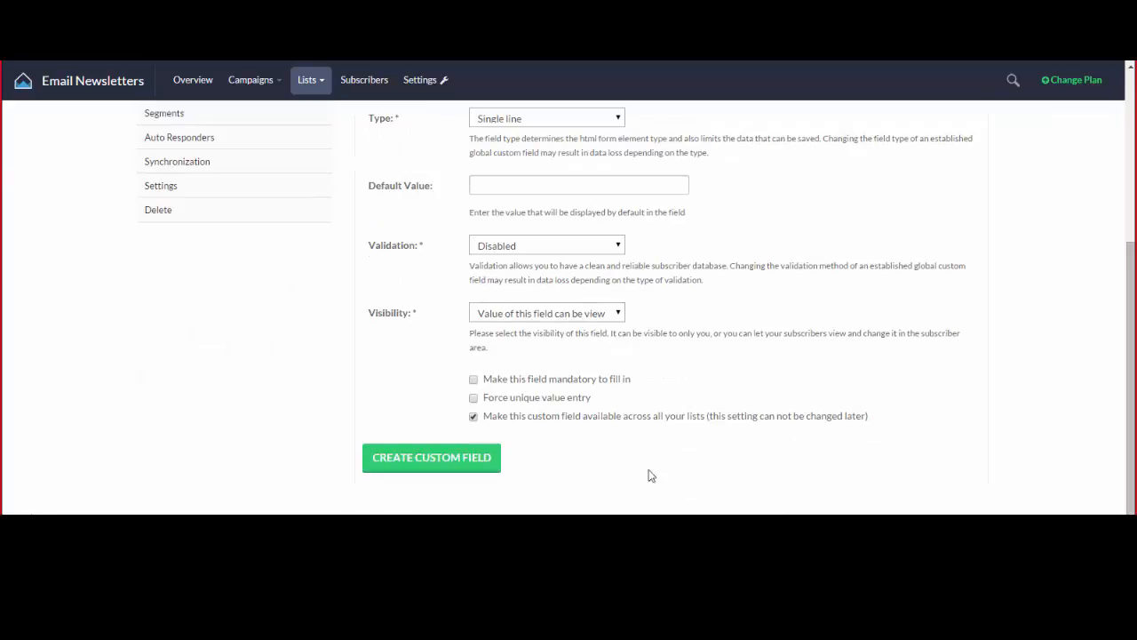
scroll(627, 437, up, 1)
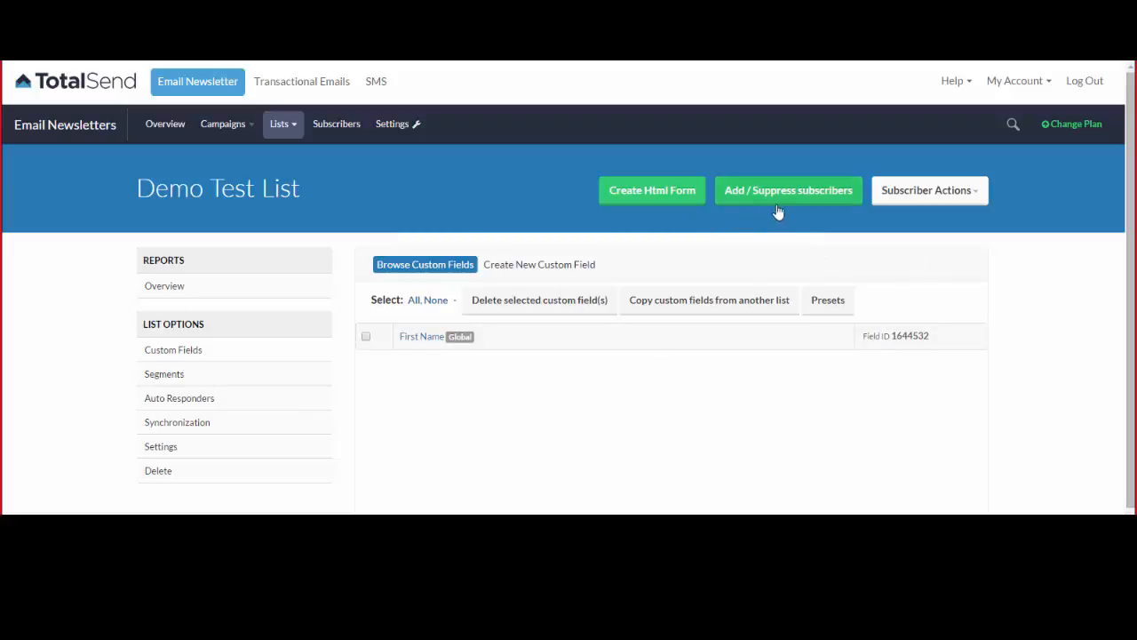
Go to the Add / Suppress Subscribers page for Demo Test List.
click(836, 193)
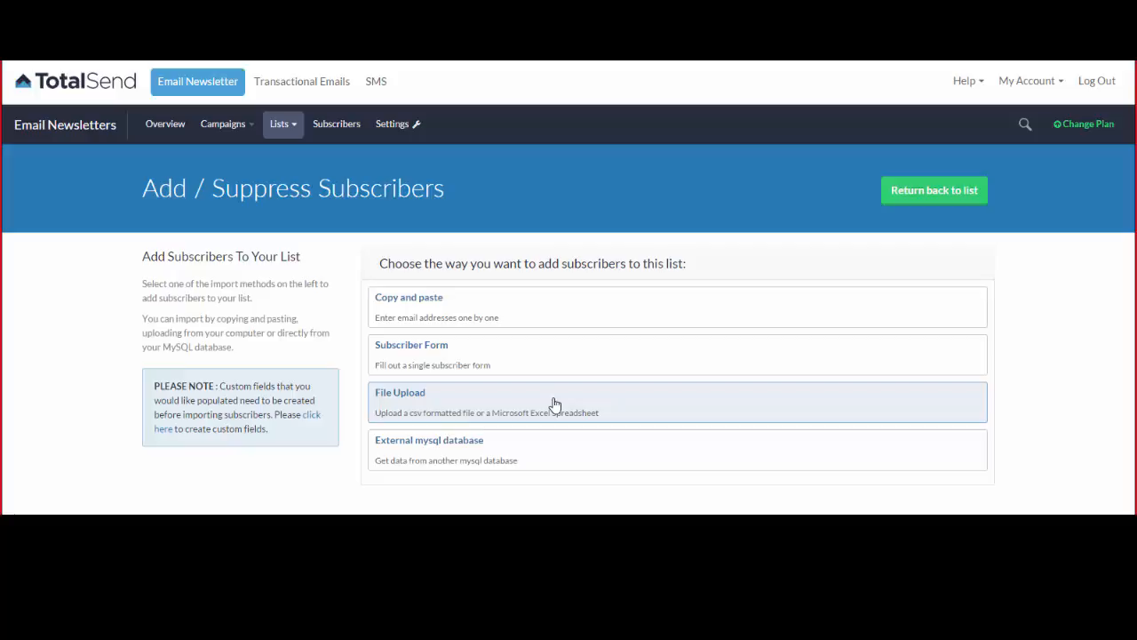
Choose file import, select database_demo.xlsx as the subscriber spreadsheet, and continue to confirmation.
click(448, 410)
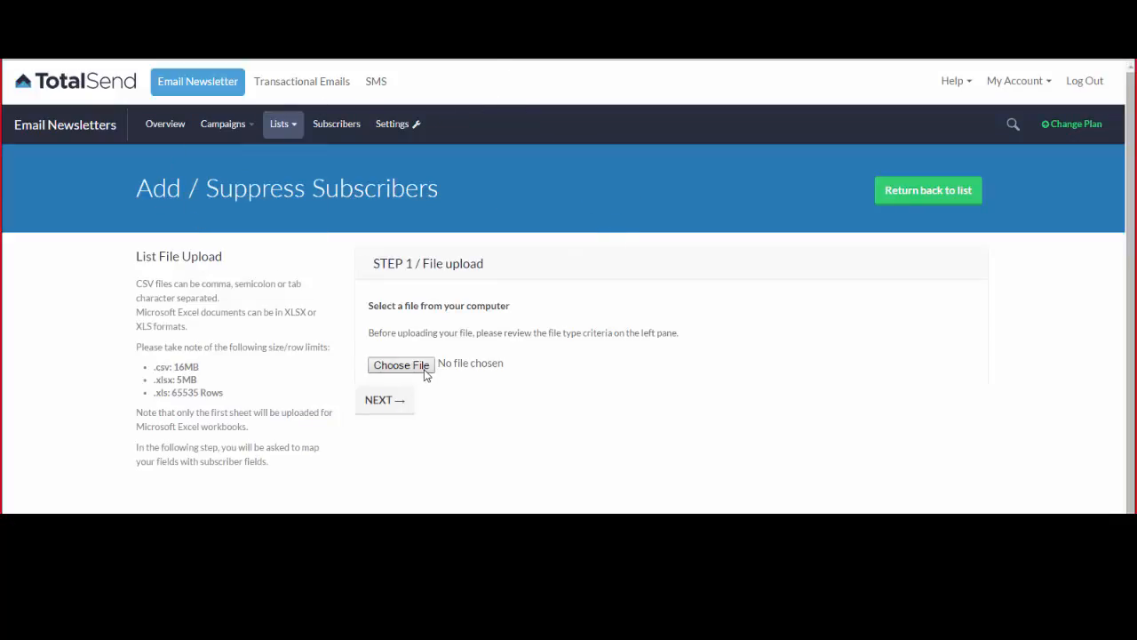
click(400, 365)
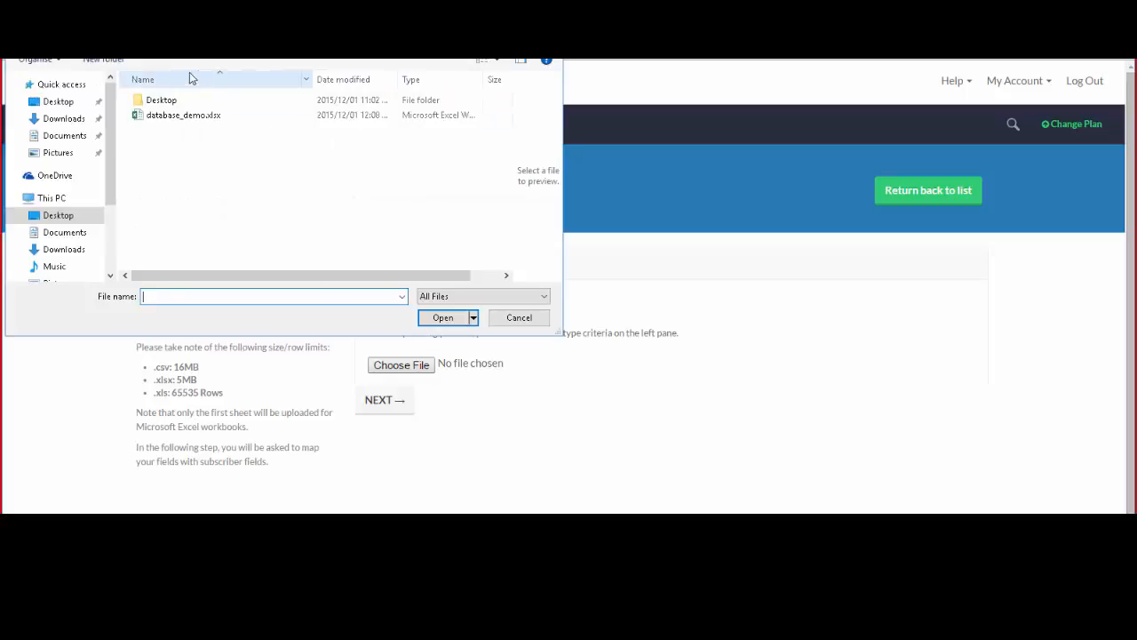
click(174, 121)
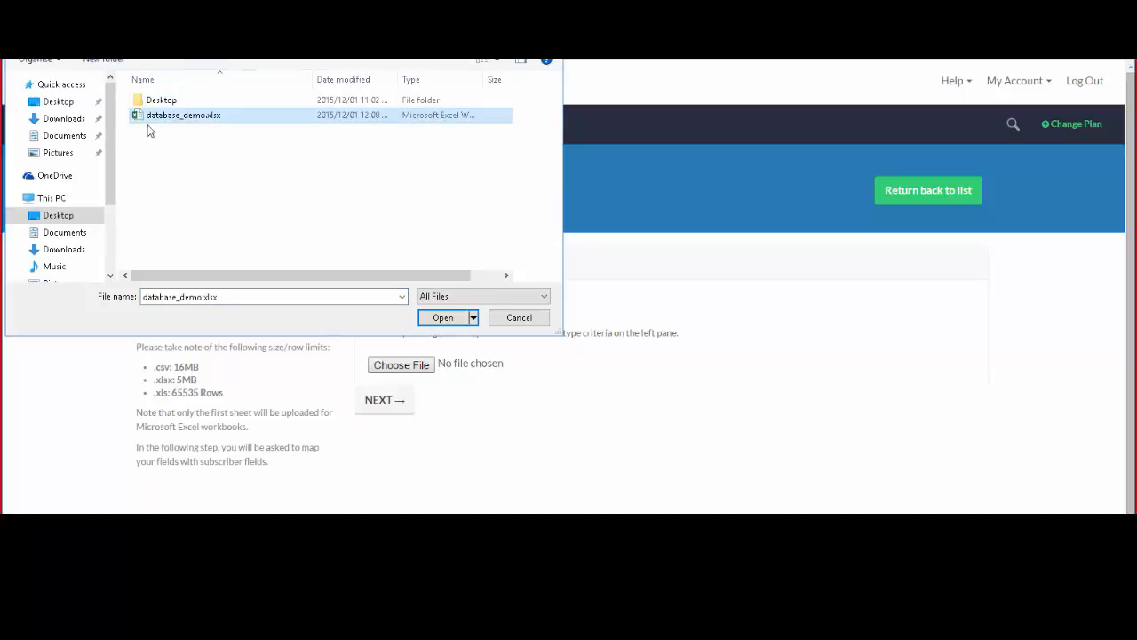
double_click(239, 118)
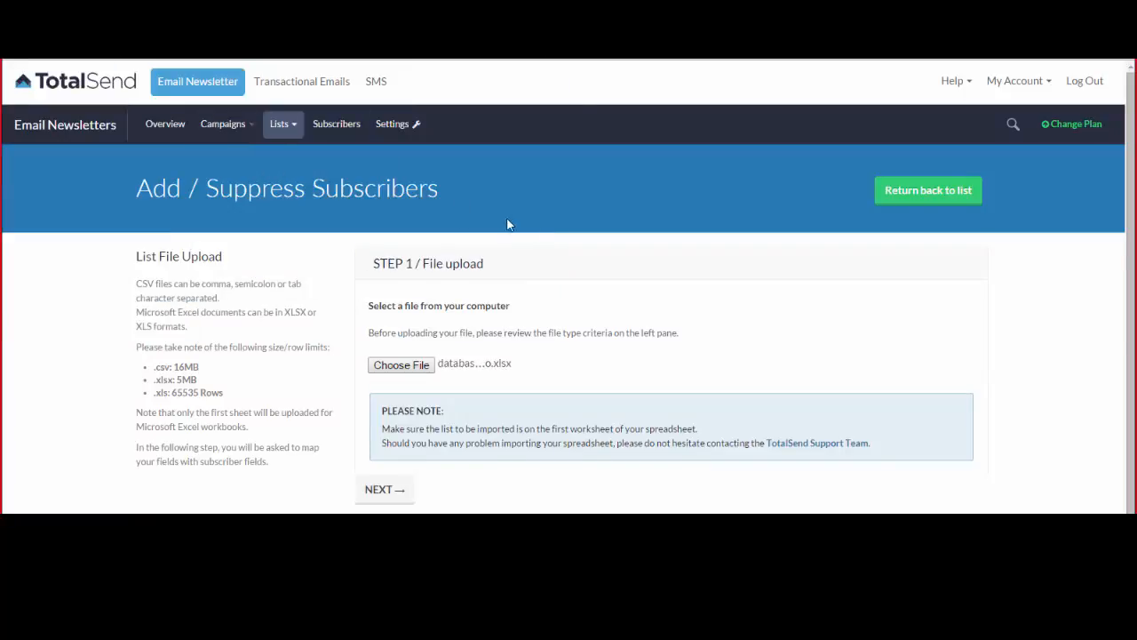
scroll(455, 336, down, 1)
click(455, 336)
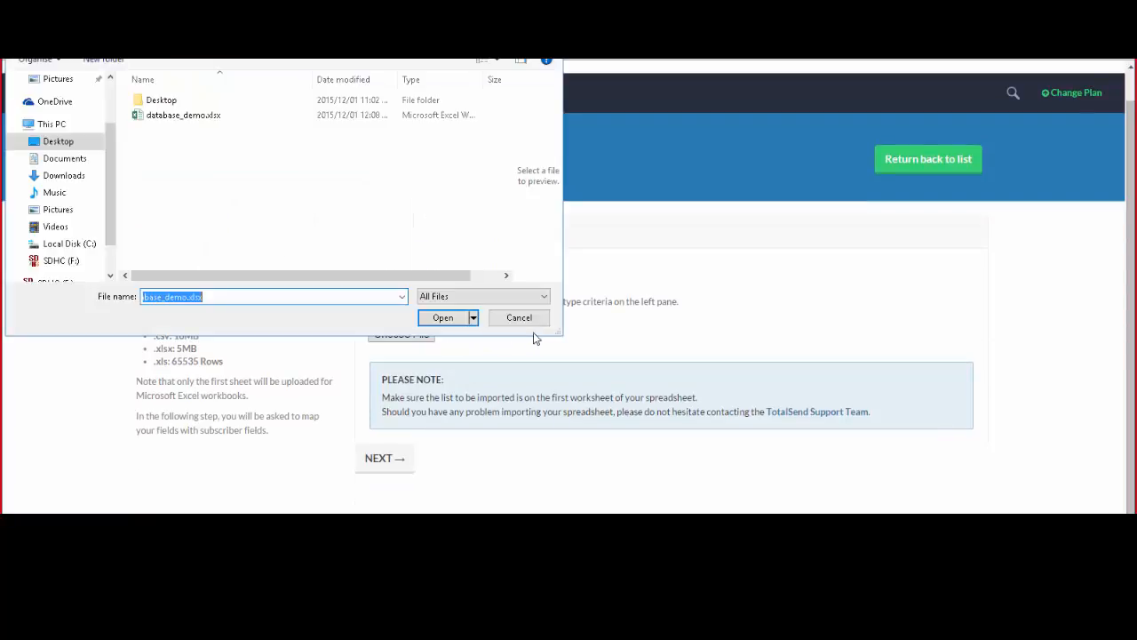
click(519, 318)
click(419, 335)
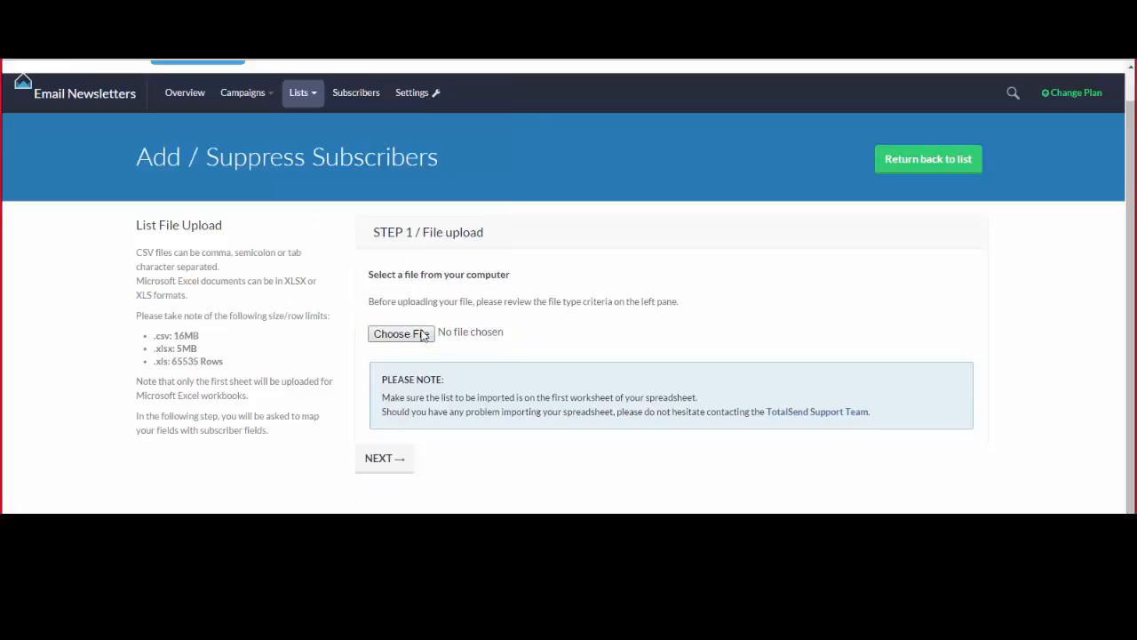
click(186, 116)
click(443, 317)
click(389, 458)
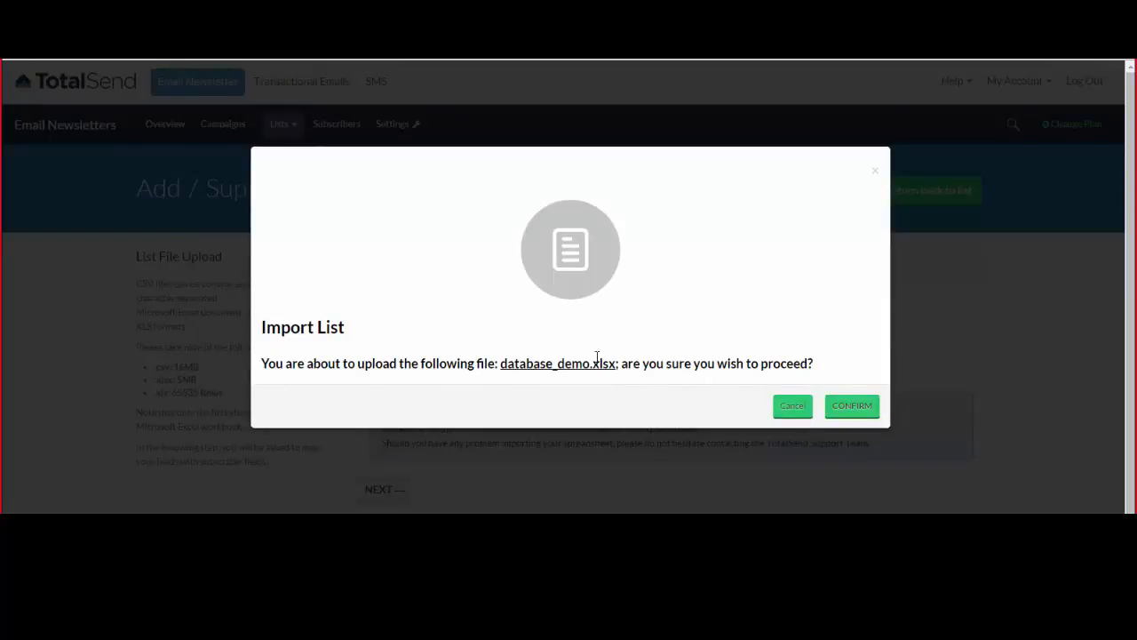
Confirm the database_demo.xlsx upload and map its columns to Email Address and First Name.
click(854, 409)
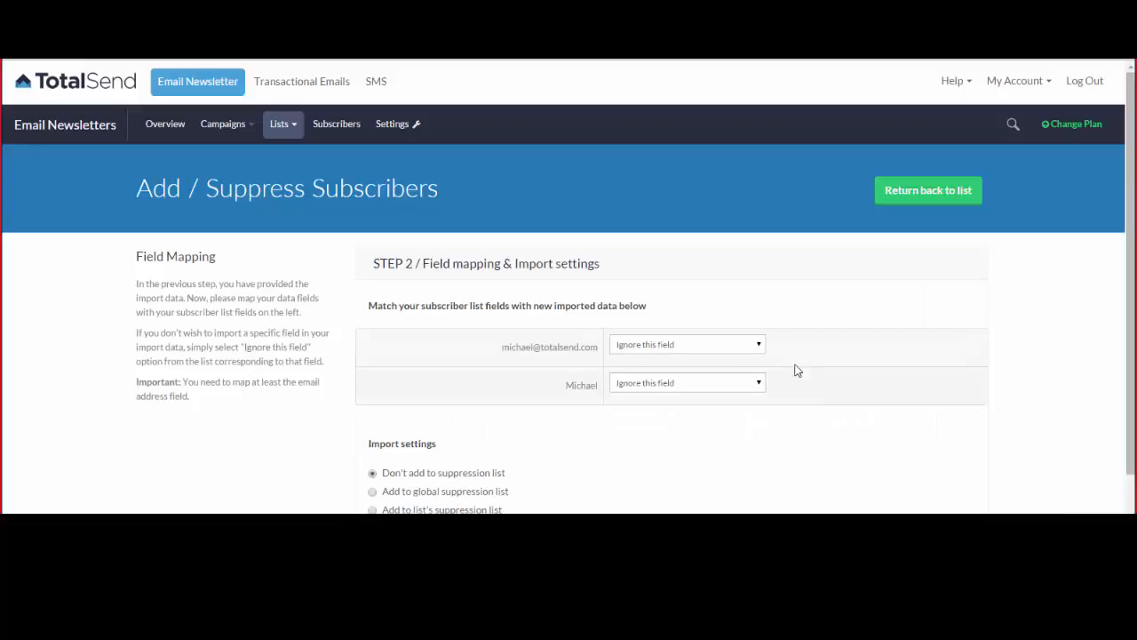
scroll(711, 298, down, 1)
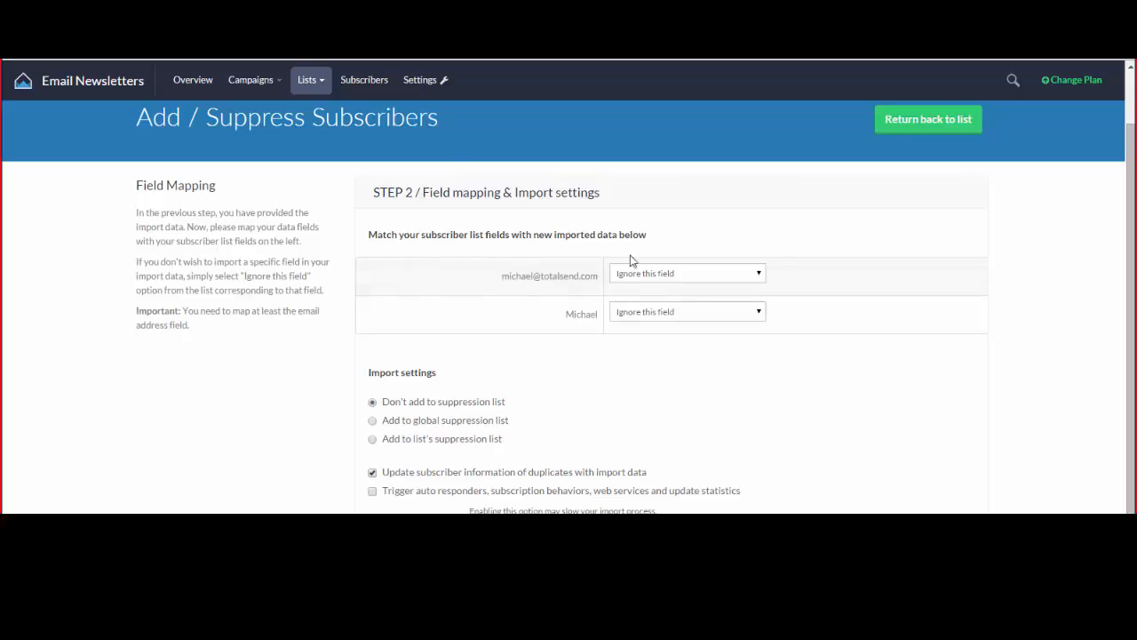
click(671, 283)
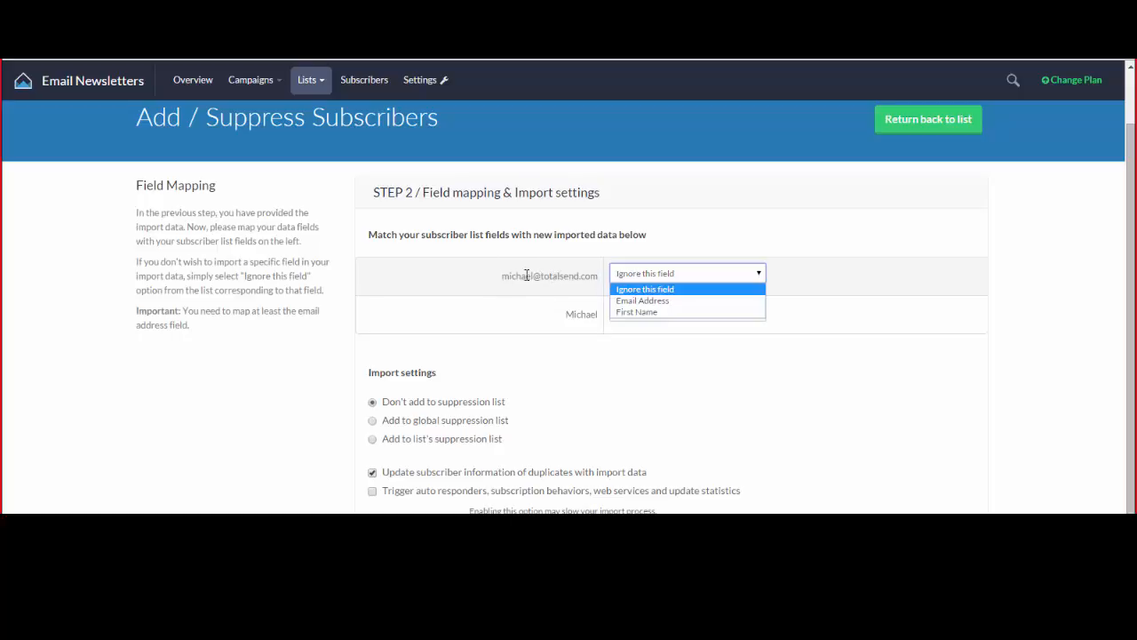
click(685, 300)
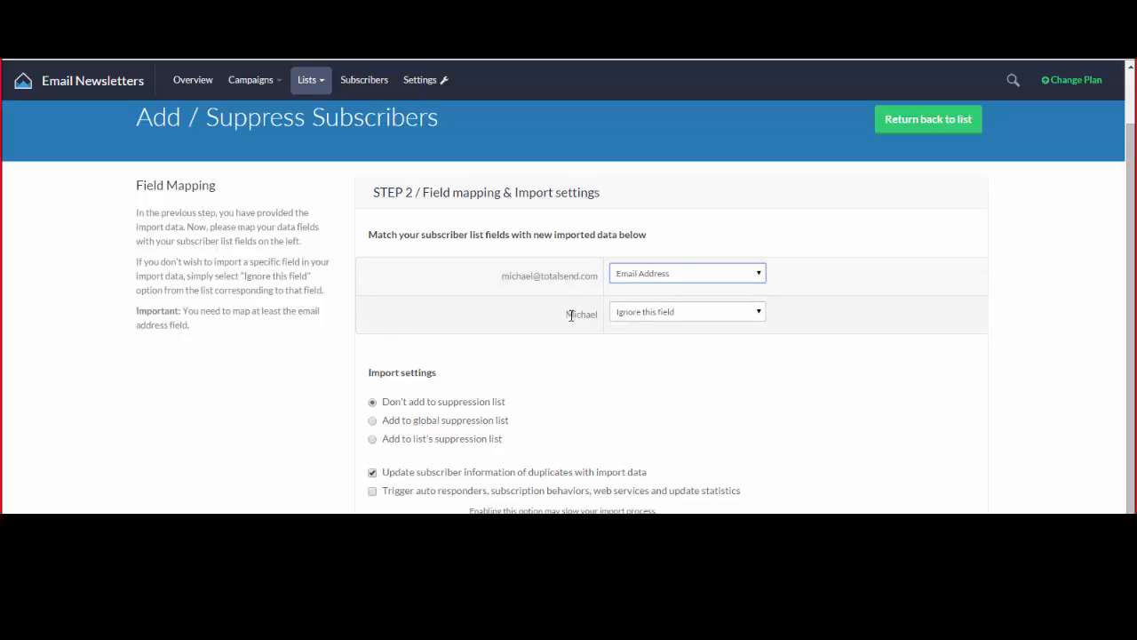
click(638, 316)
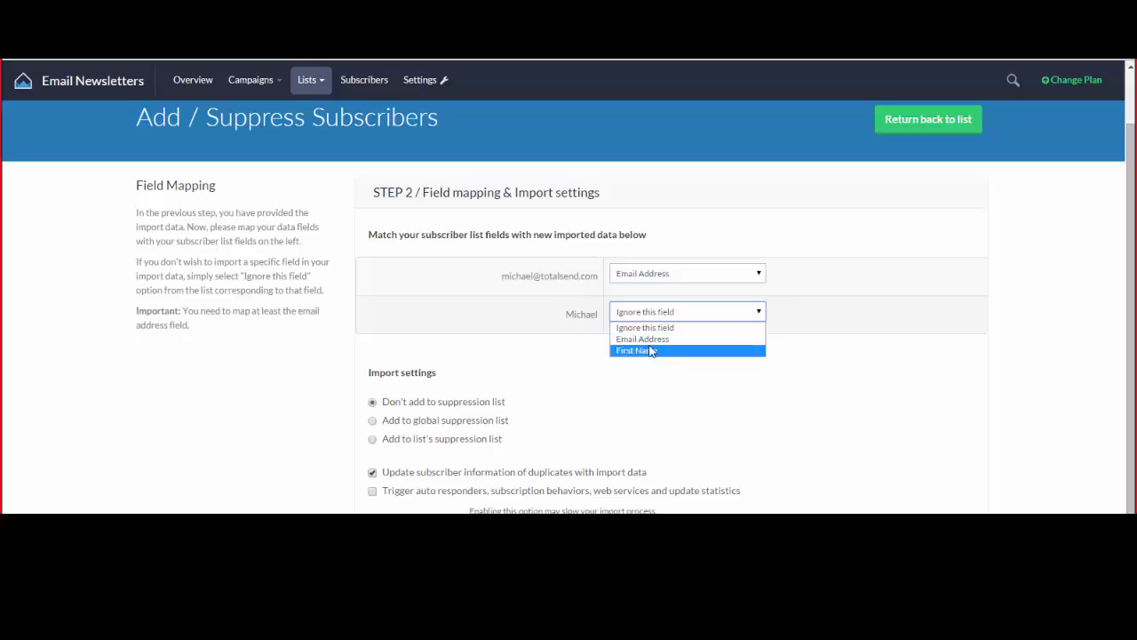
click(662, 347)
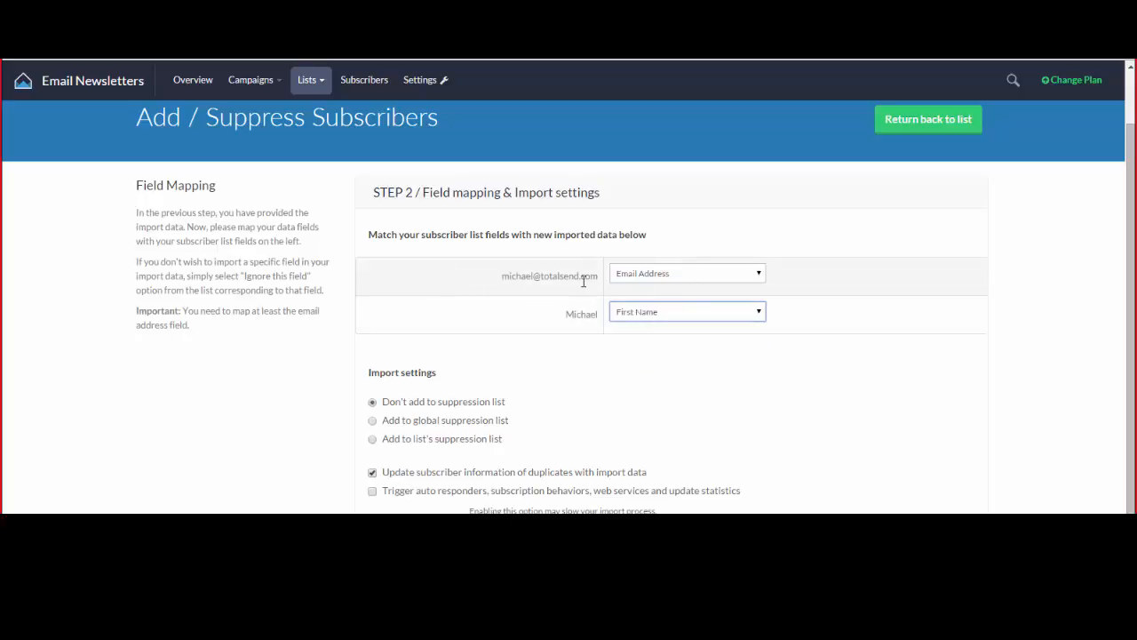
scroll(578, 291, down, 2)
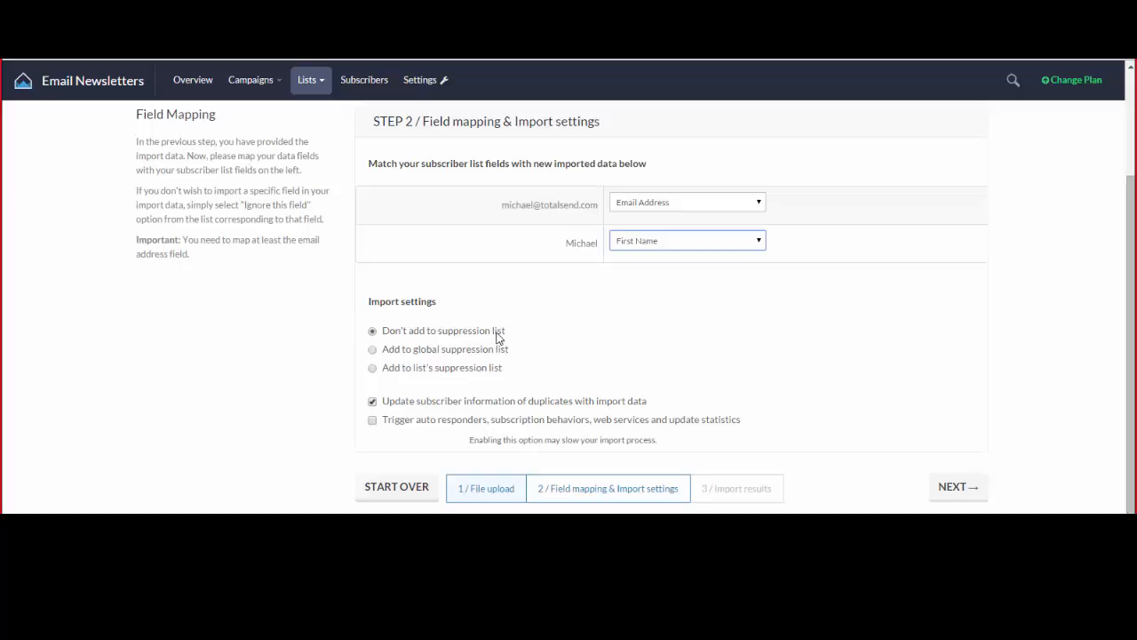
click(372, 352)
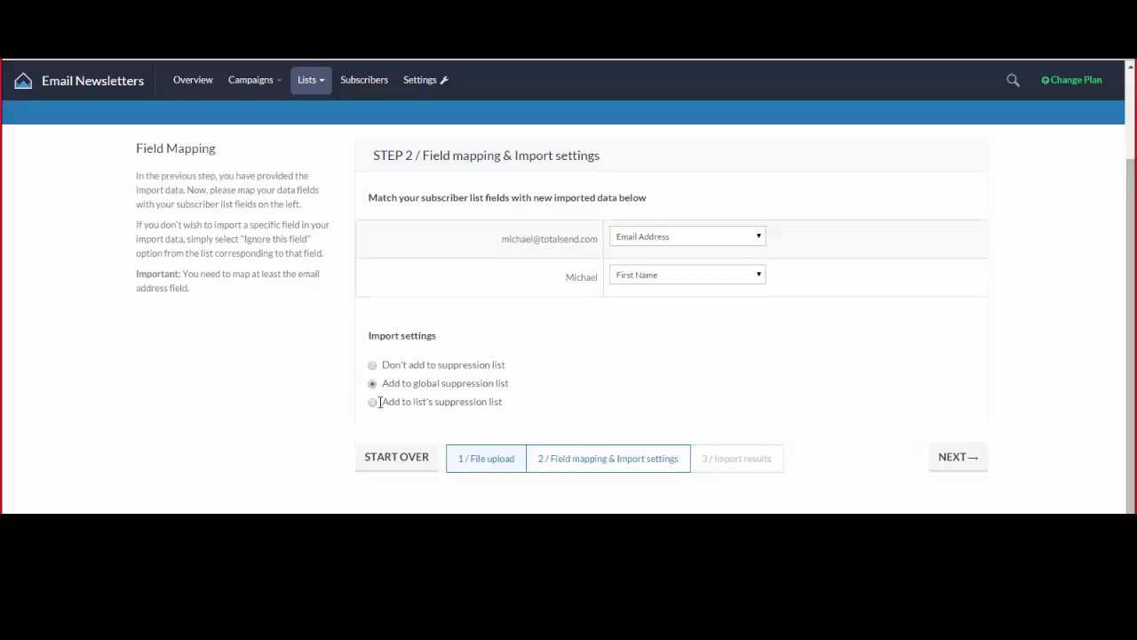
click(372, 366)
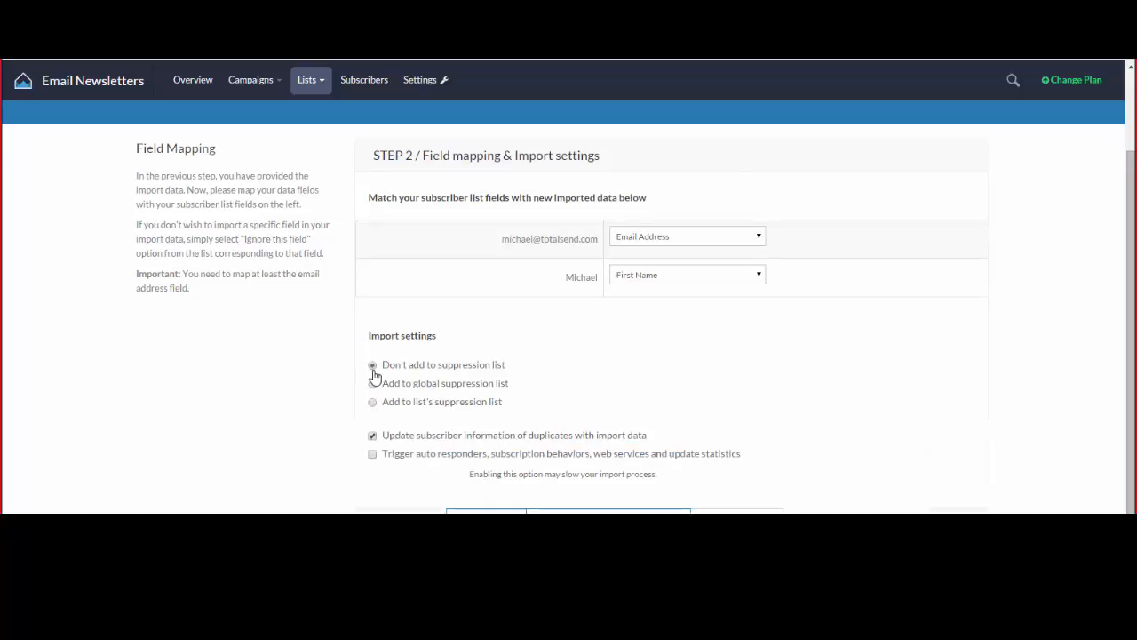
scroll(376, 388, down, 1)
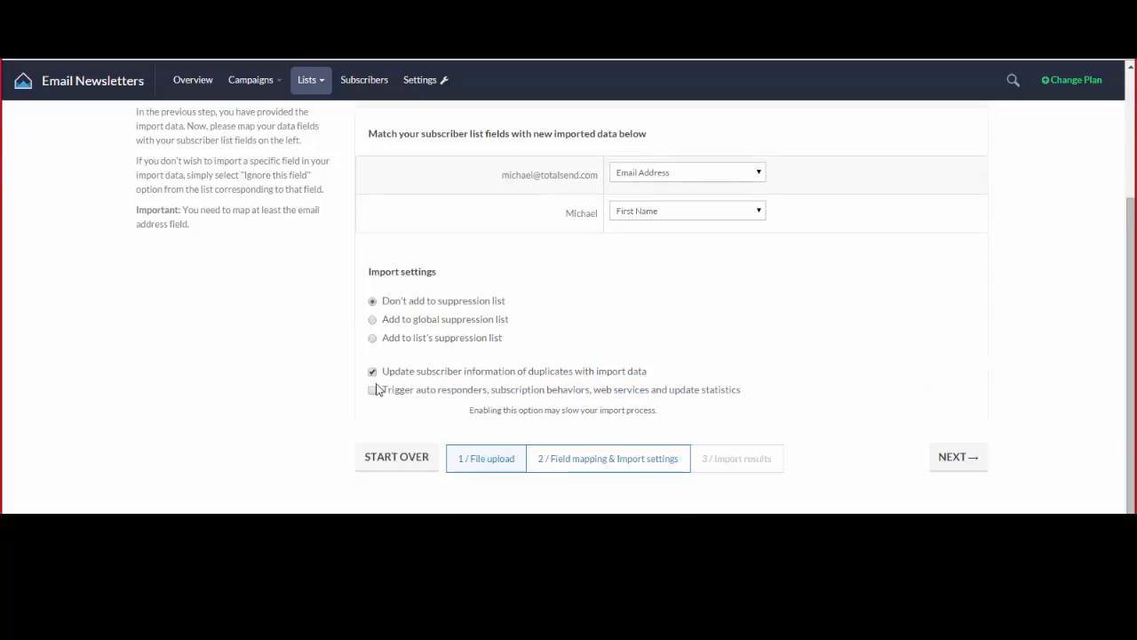
click(373, 321)
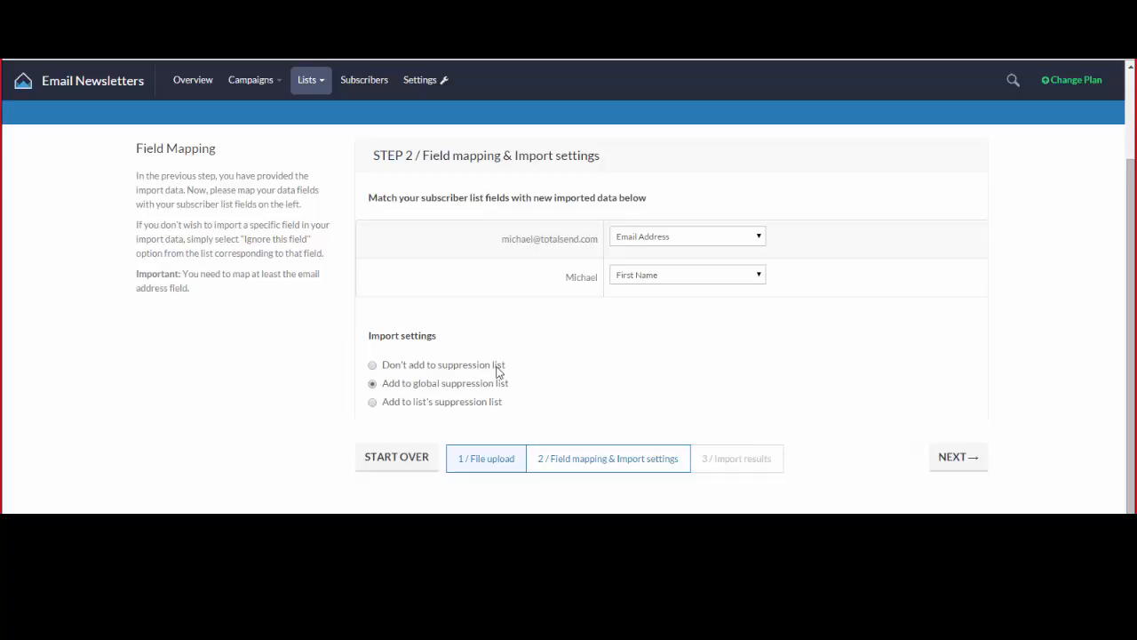
click(373, 403)
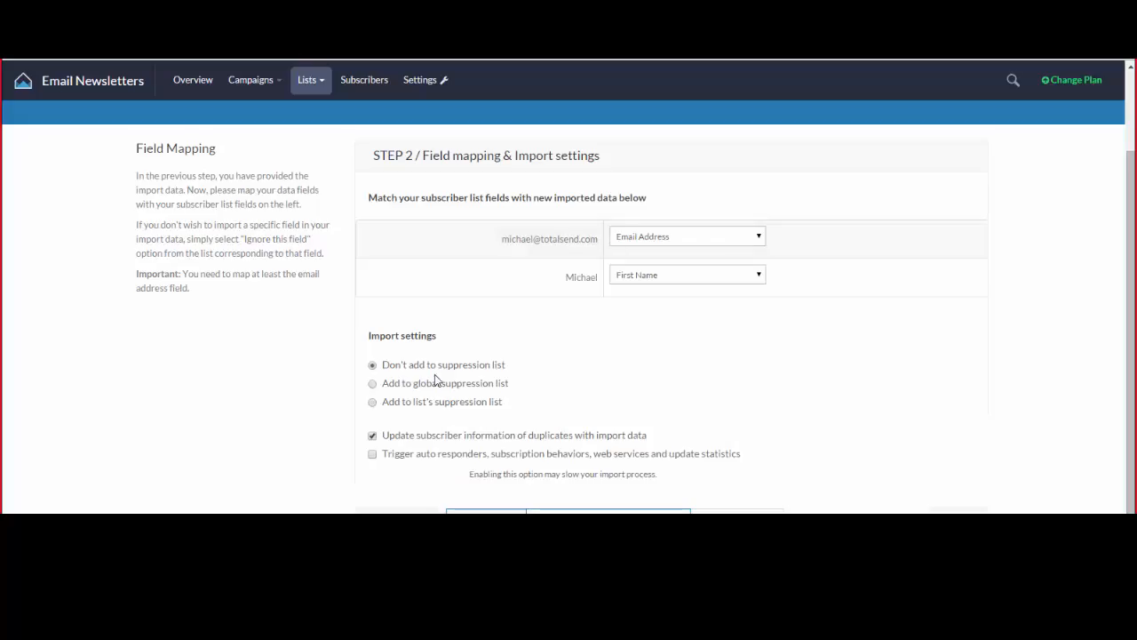
scroll(497, 371, down, 1)
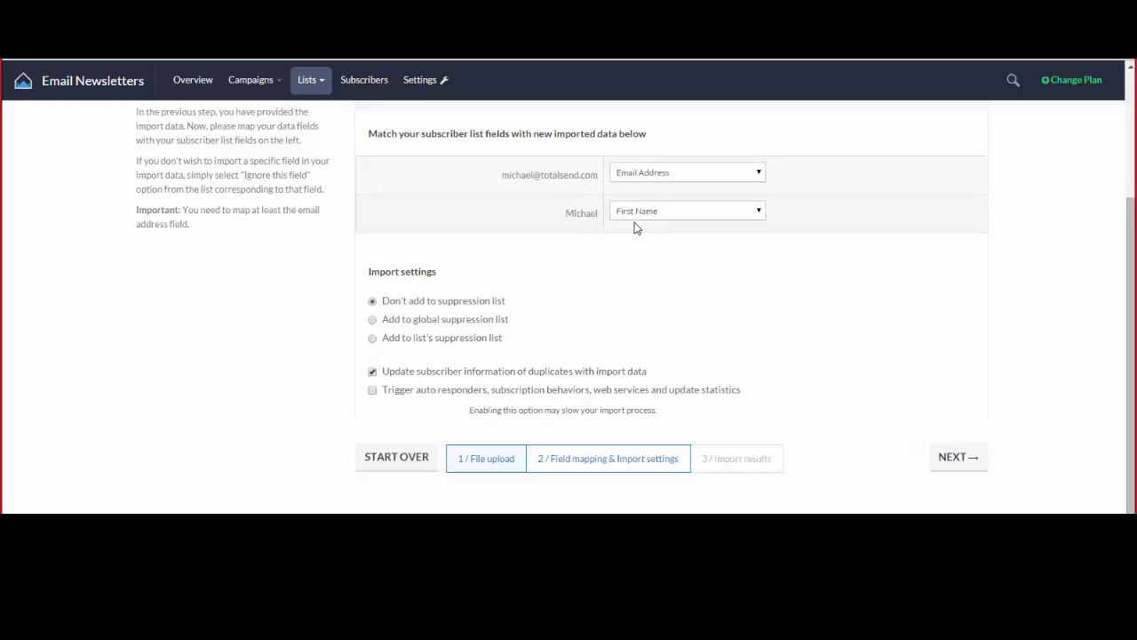
click(373, 372)
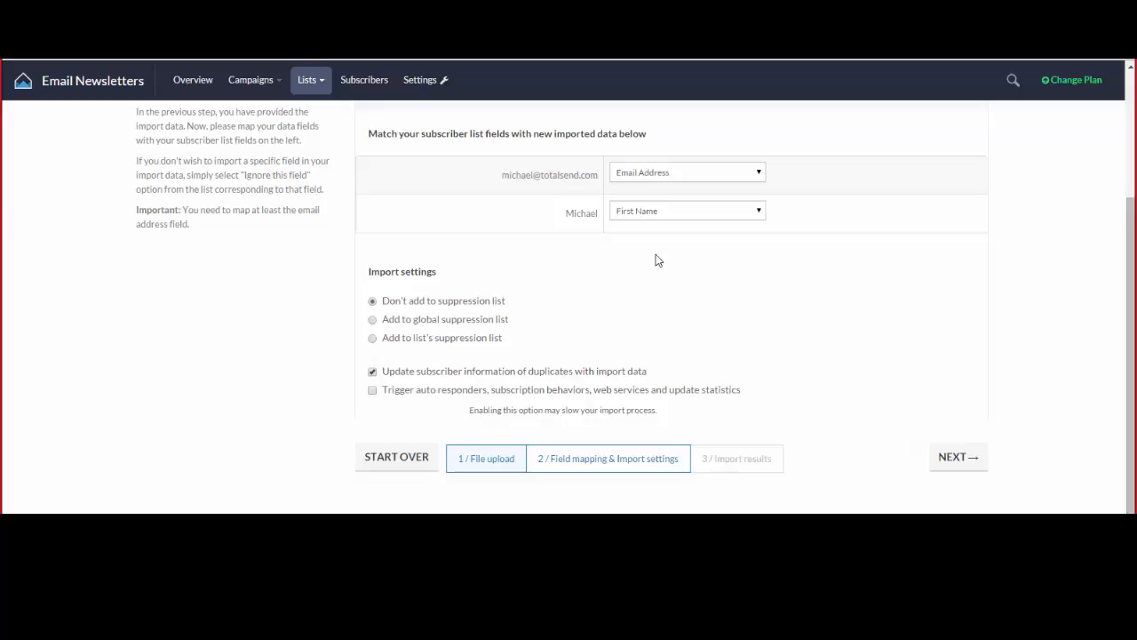
click(669, 175)
click(667, 197)
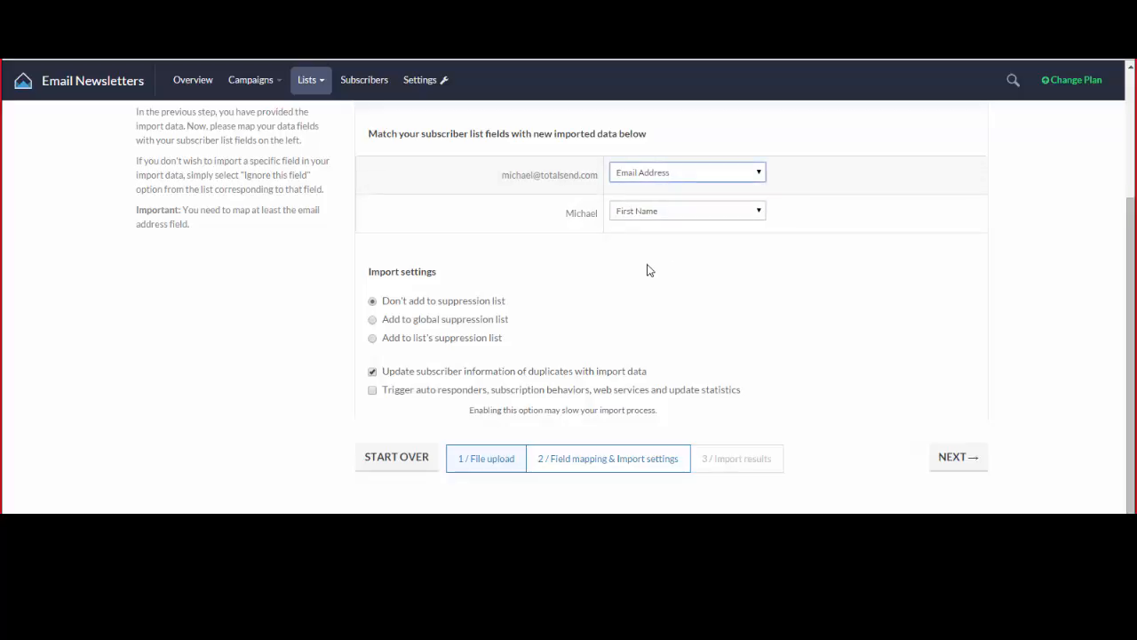
Run the import and review results: 5 total, 4 imported, 0 duplicates, 1 failed.
click(960, 457)
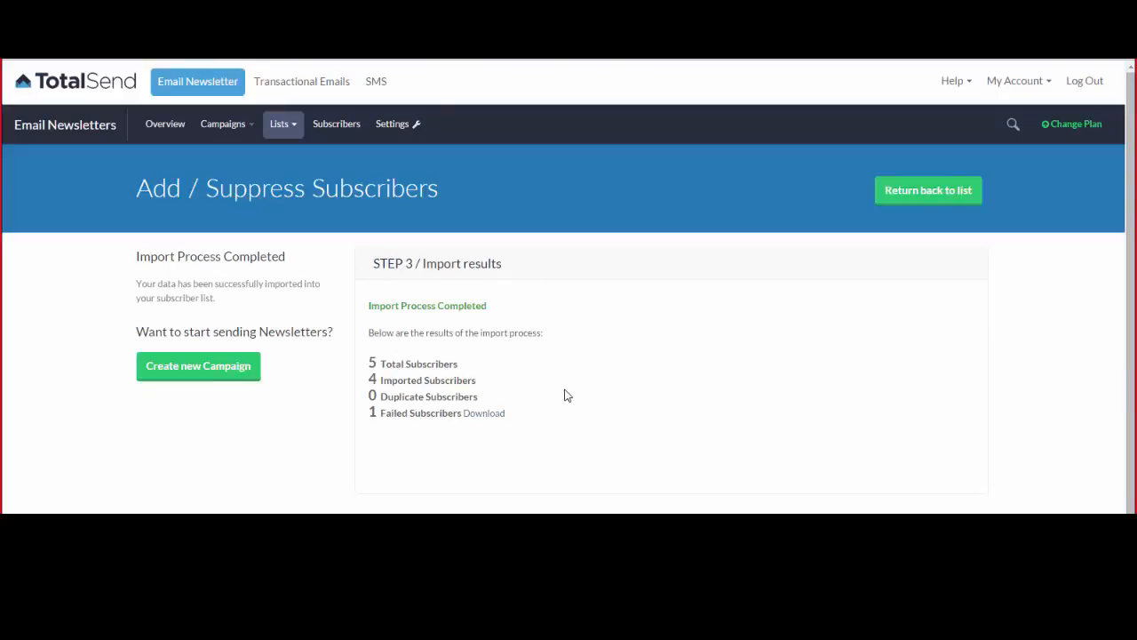
scroll(568, 395, down, 1)
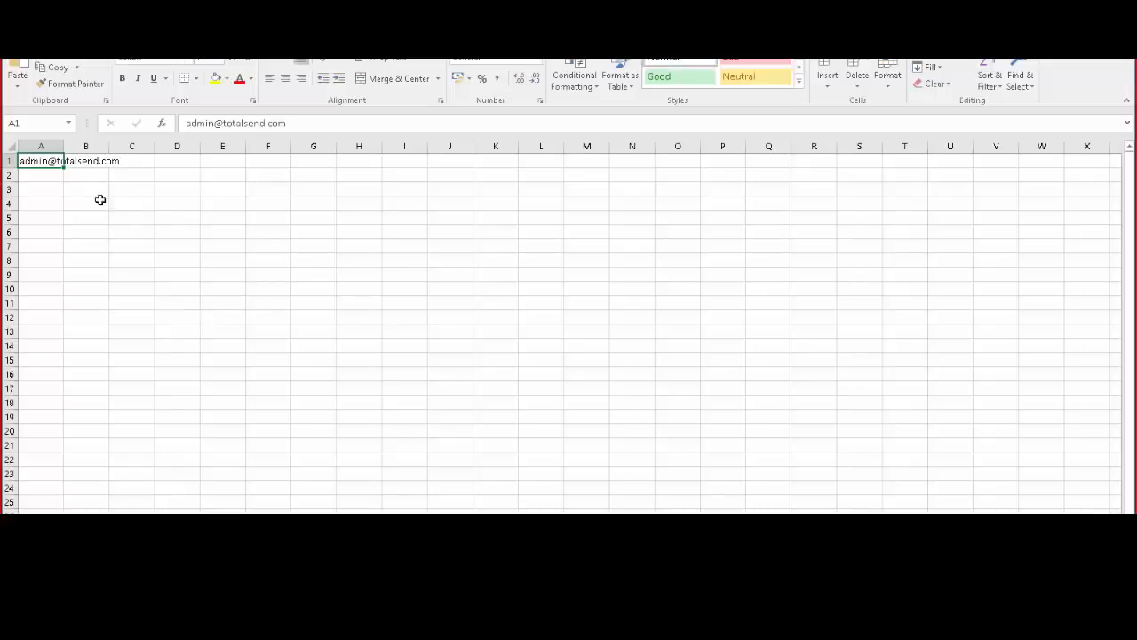
In Excel, drag column A wider so the e-mail address in A1 shows fully.
drag(63, 146, 139, 142)
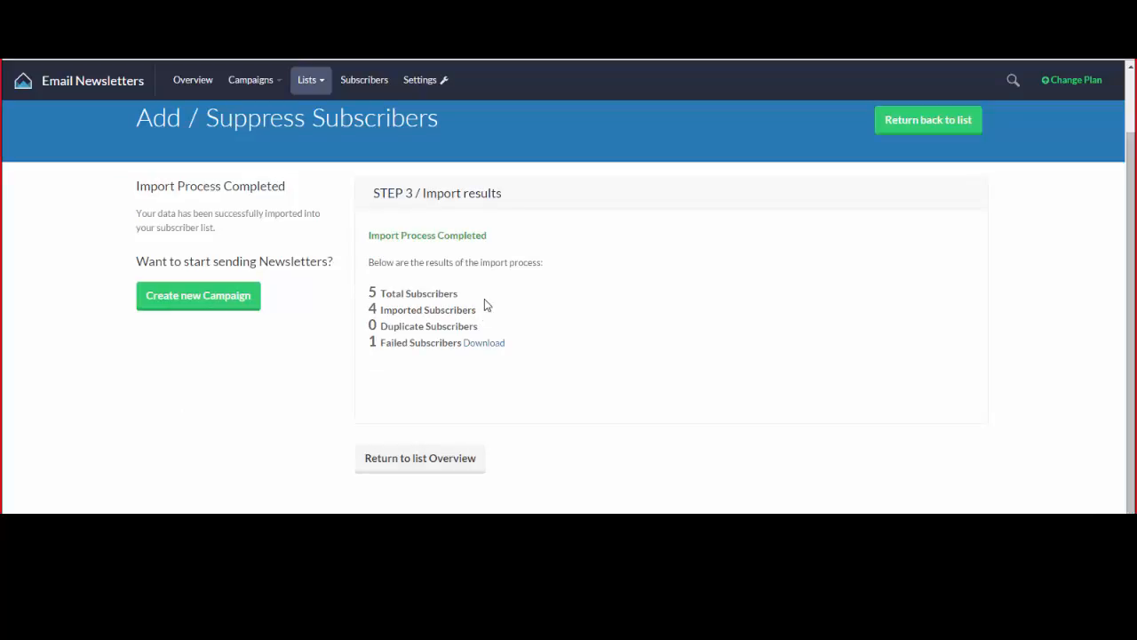
Return to the Demo Test List overview, check its 4 subscribers, then go to Campaigns.
click(458, 468)
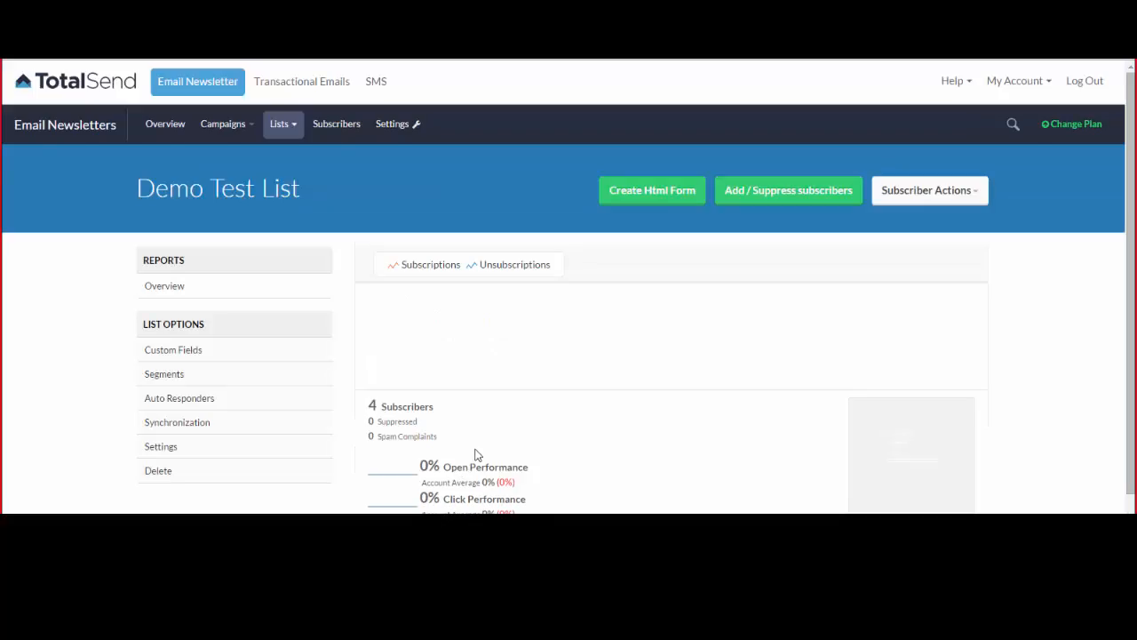
scroll(339, 337, down, 1)
drag(371, 331, 449, 331)
click(450, 335)
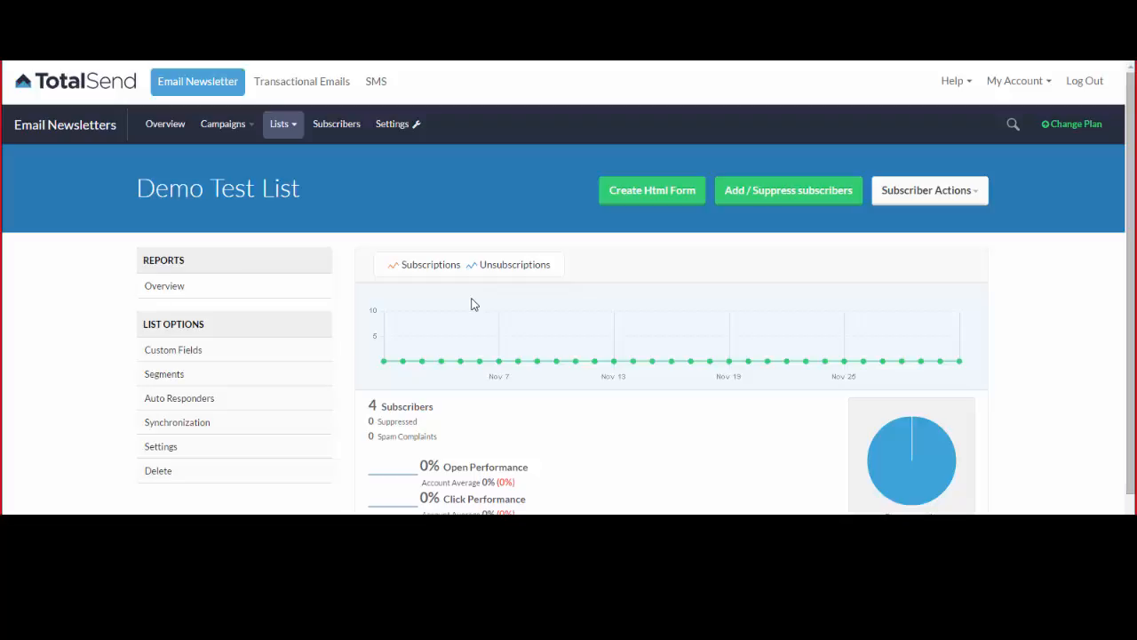
click(222, 125)
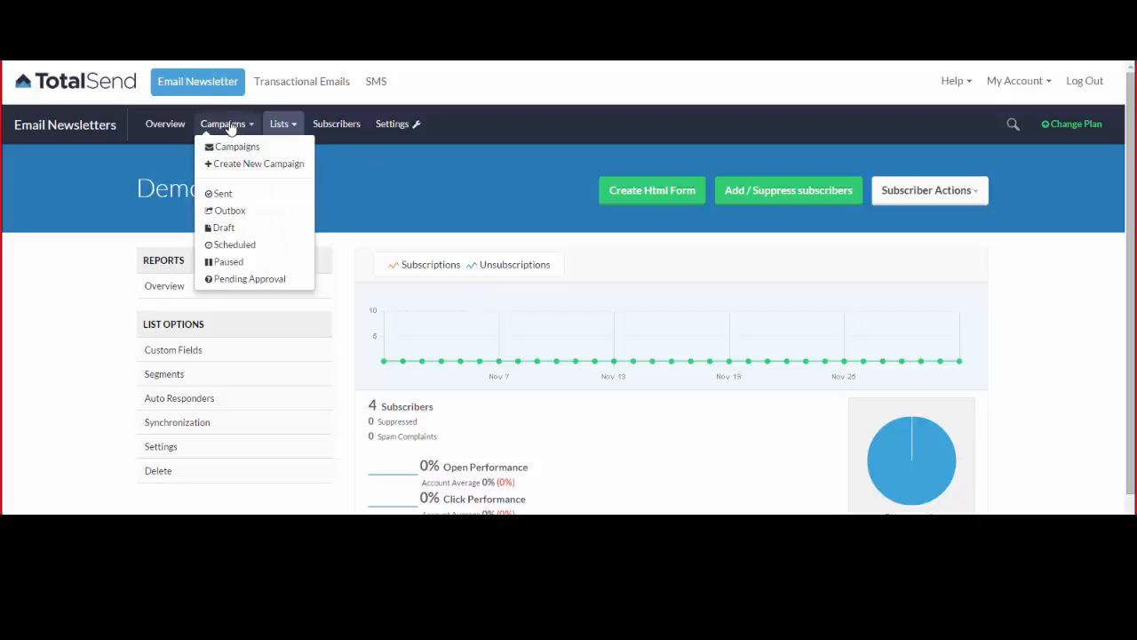
Go to the Campaign Browser and start creating a new email campaign.
click(229, 127)
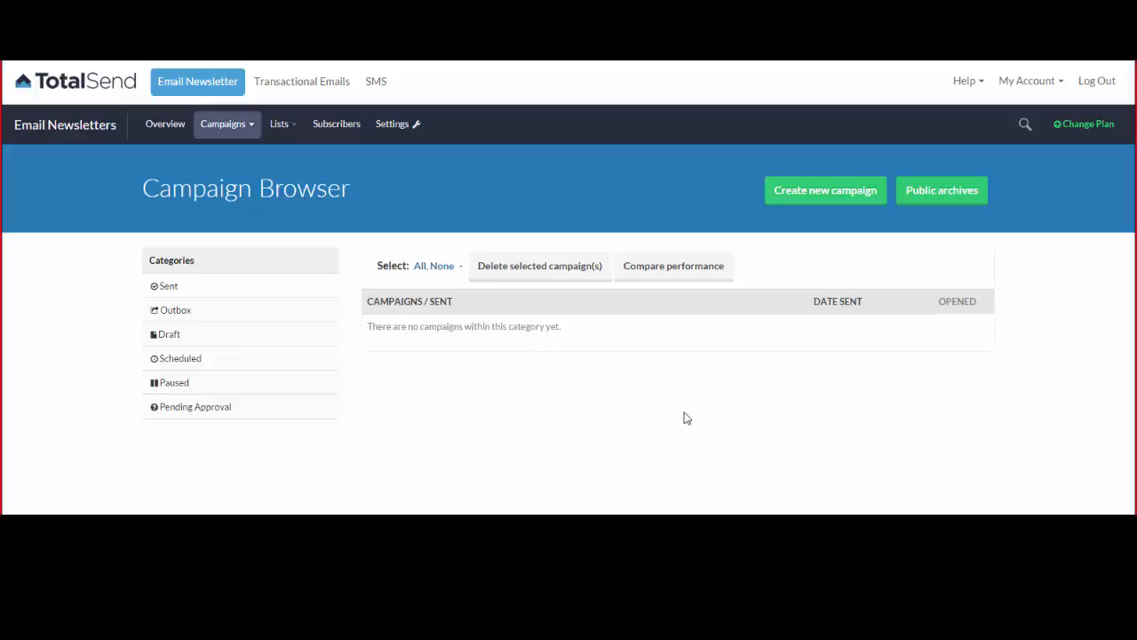
click(822, 203)
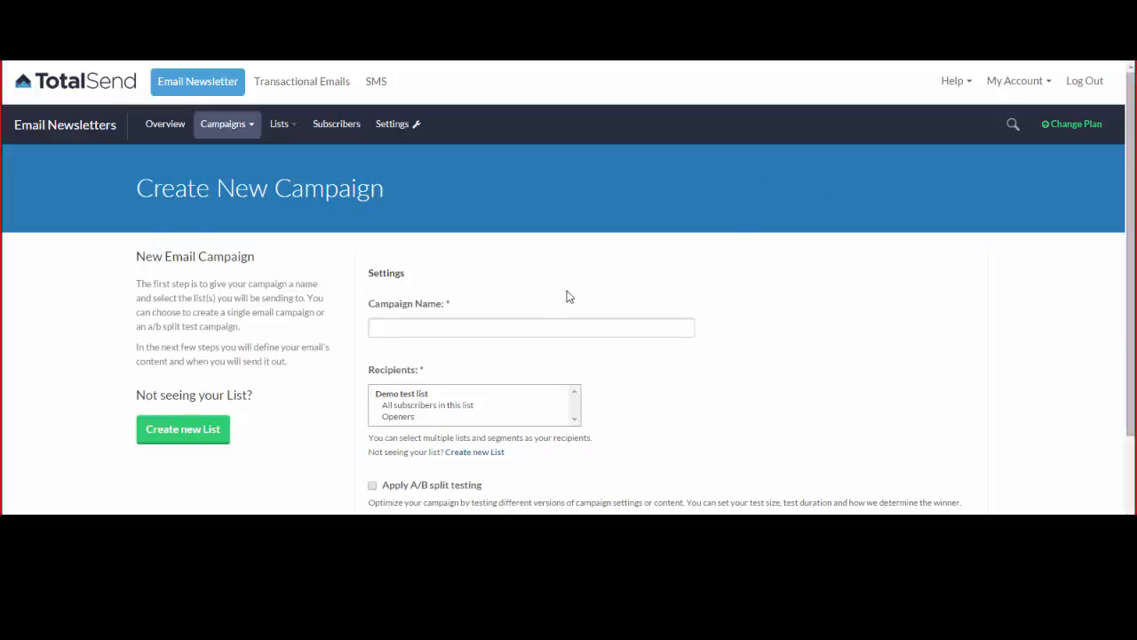
Enter 'December mailer 01-12-2015' as the campaign name.
click(548, 325)
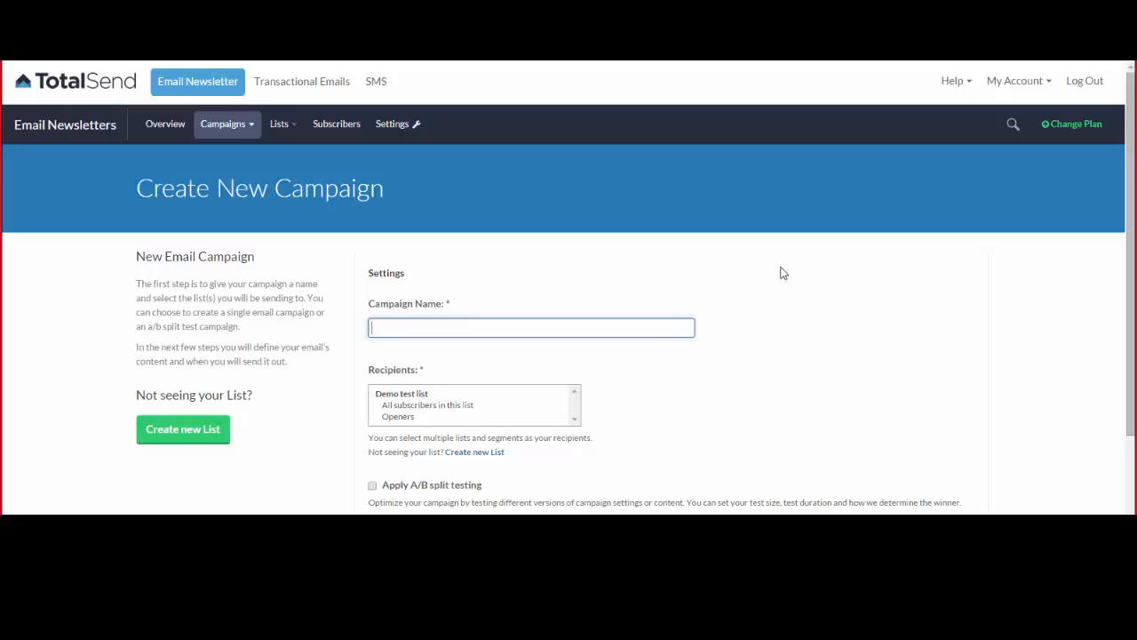
text(ber)
text(mailer 01-12-2015)
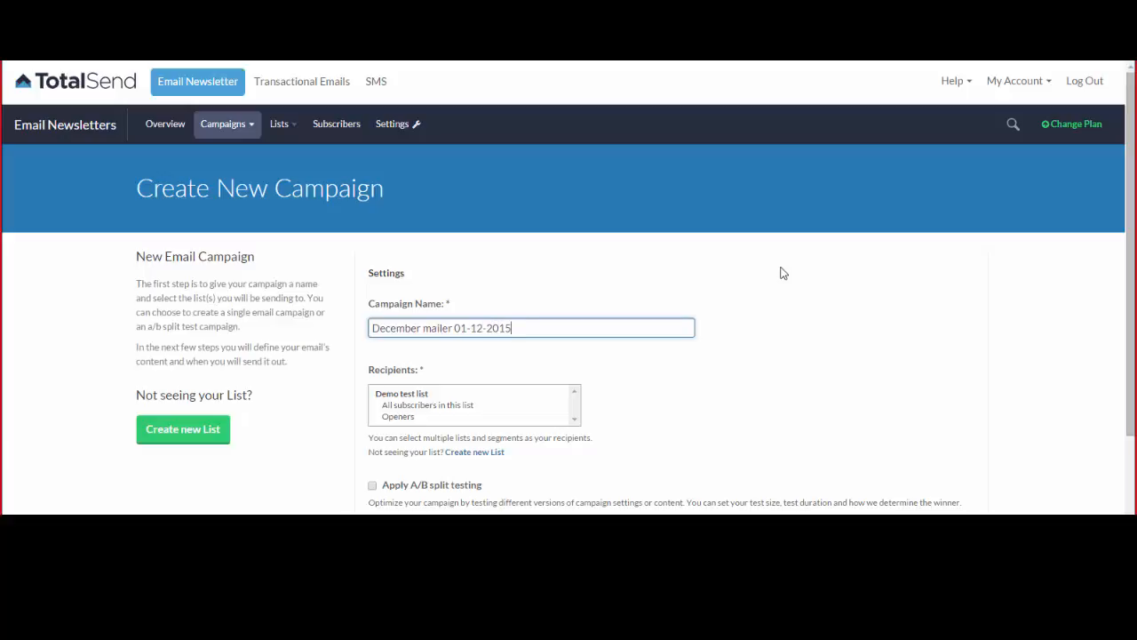
drag(371, 328, 521, 328)
click(481, 331)
Set the recipients to only 'All subscribers in this list' under Demo test list, not Openers.
scroll(454, 366, down, 1)
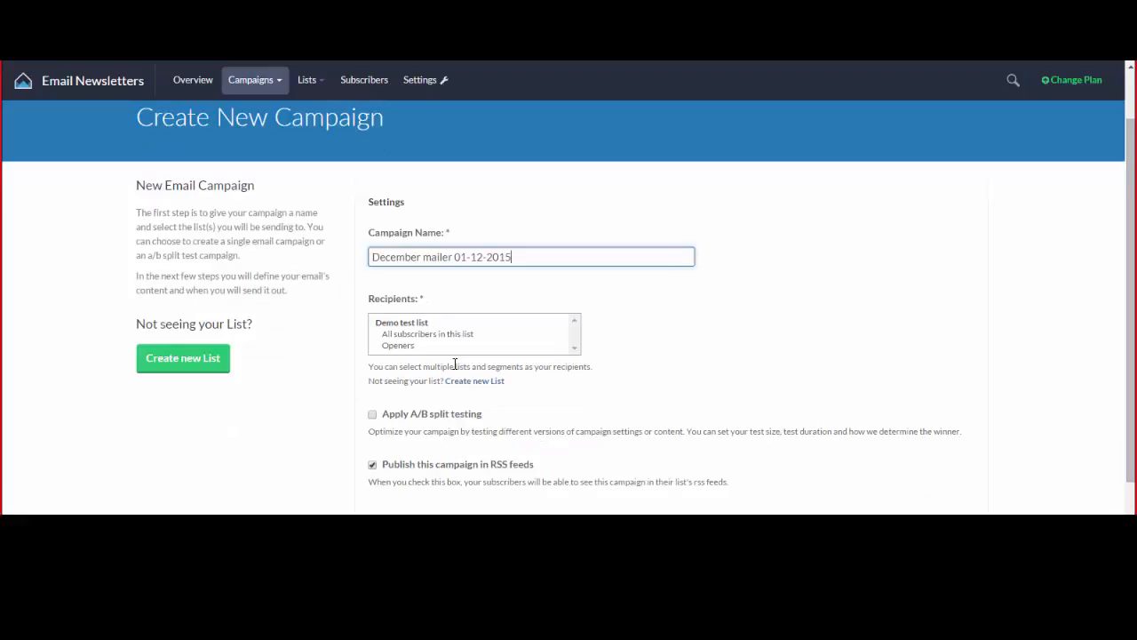
click(397, 325)
click(396, 327)
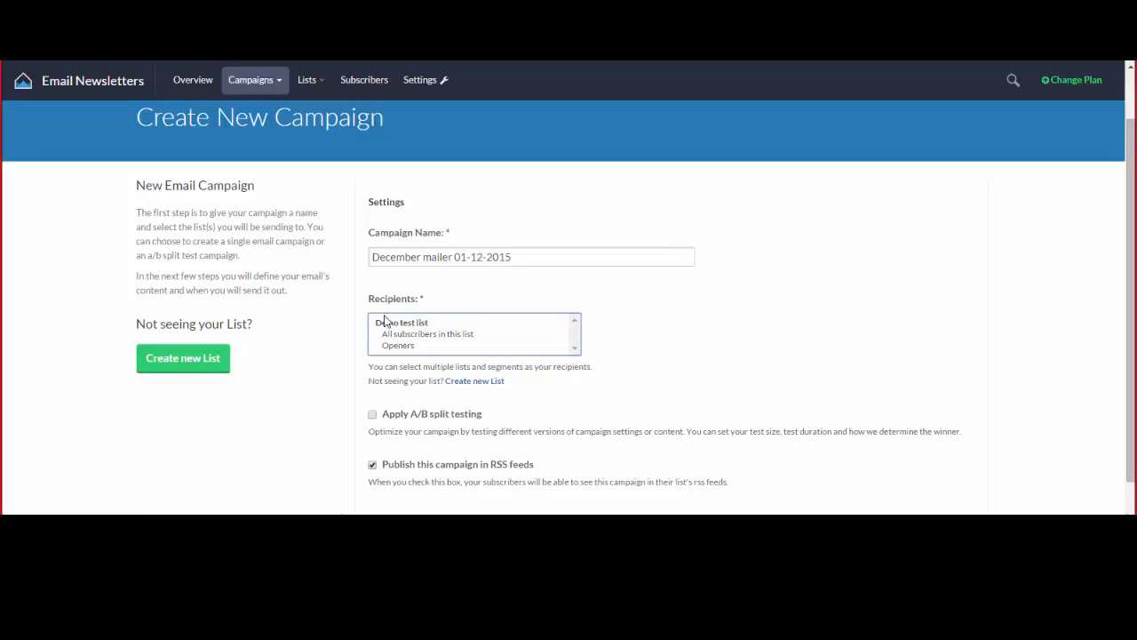
click(414, 336)
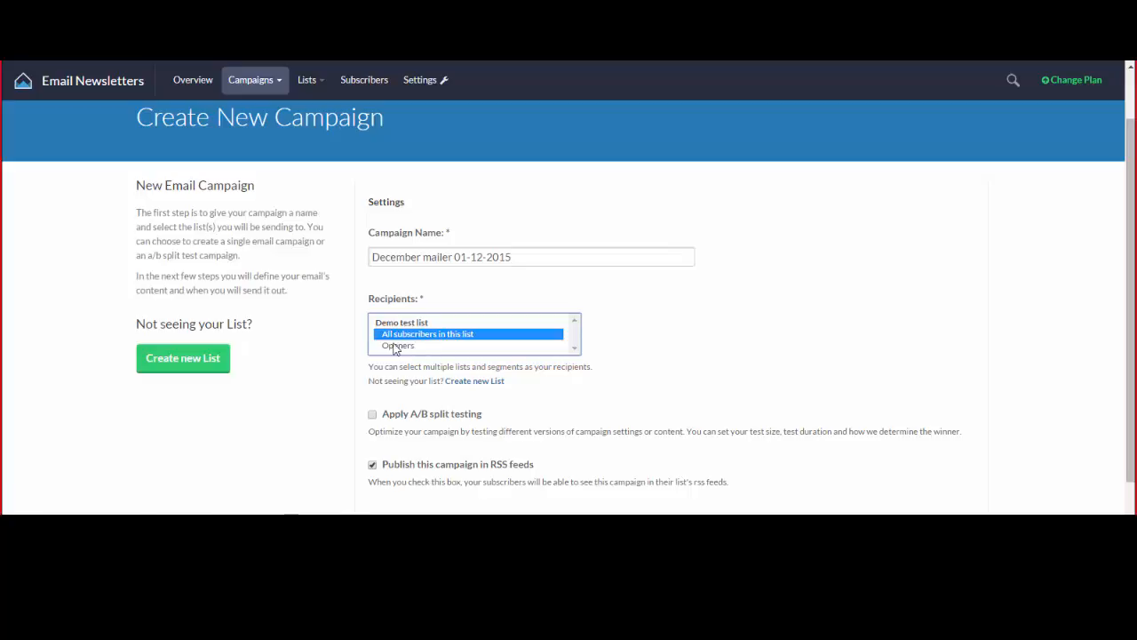
click(396, 349)
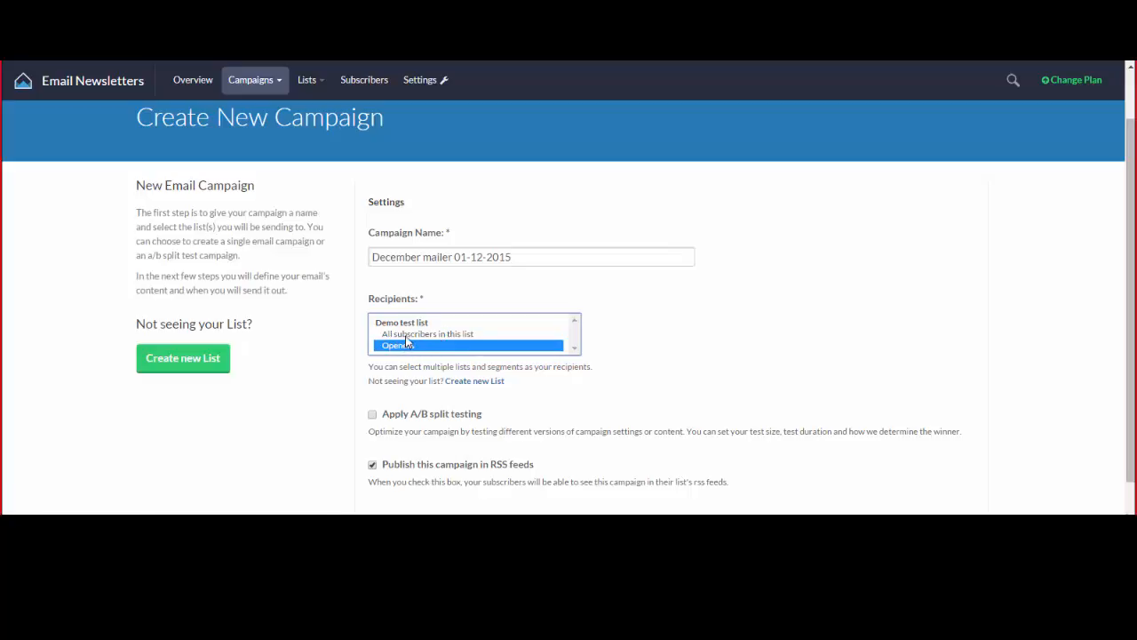
ctrl+click(407, 336)
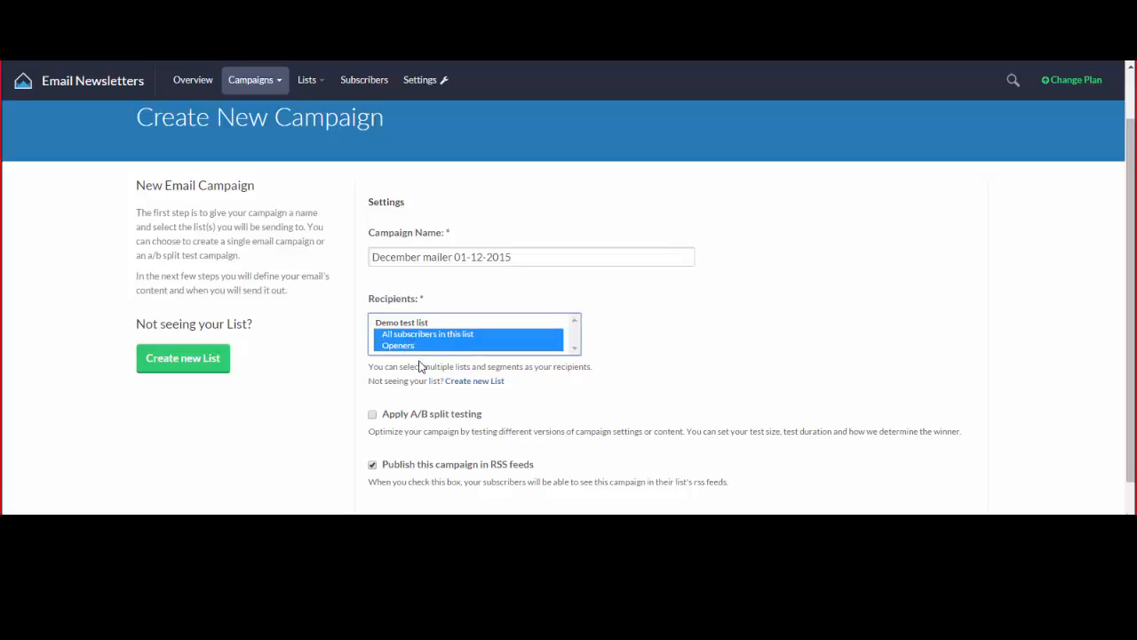
click(424, 335)
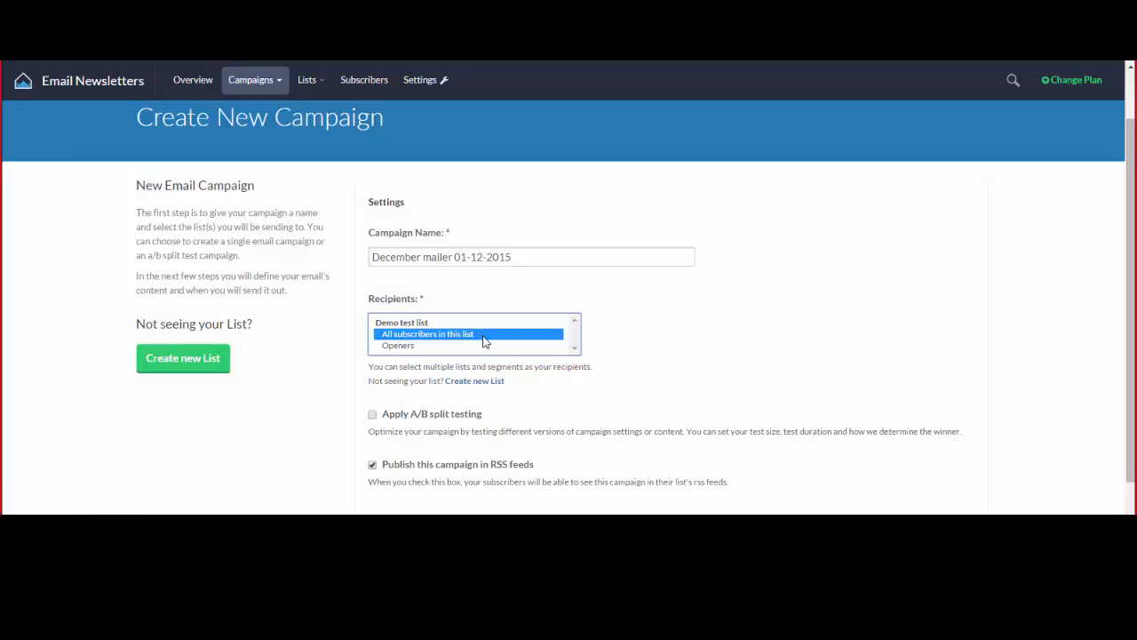
scroll(484, 342, down, 1)
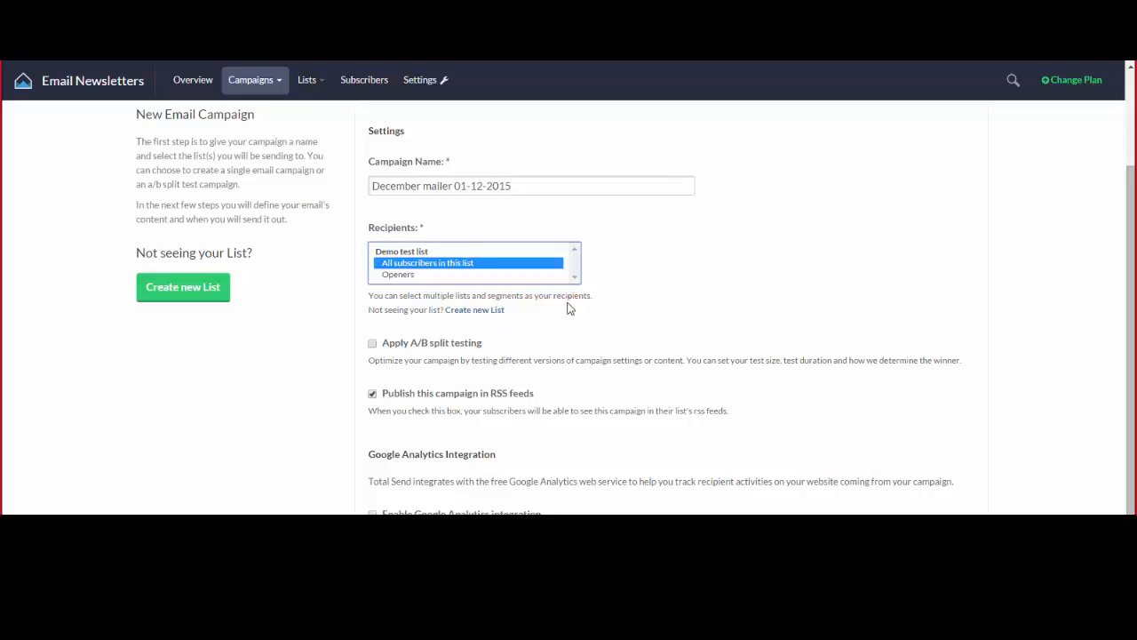
scroll(507, 296, down, 1)
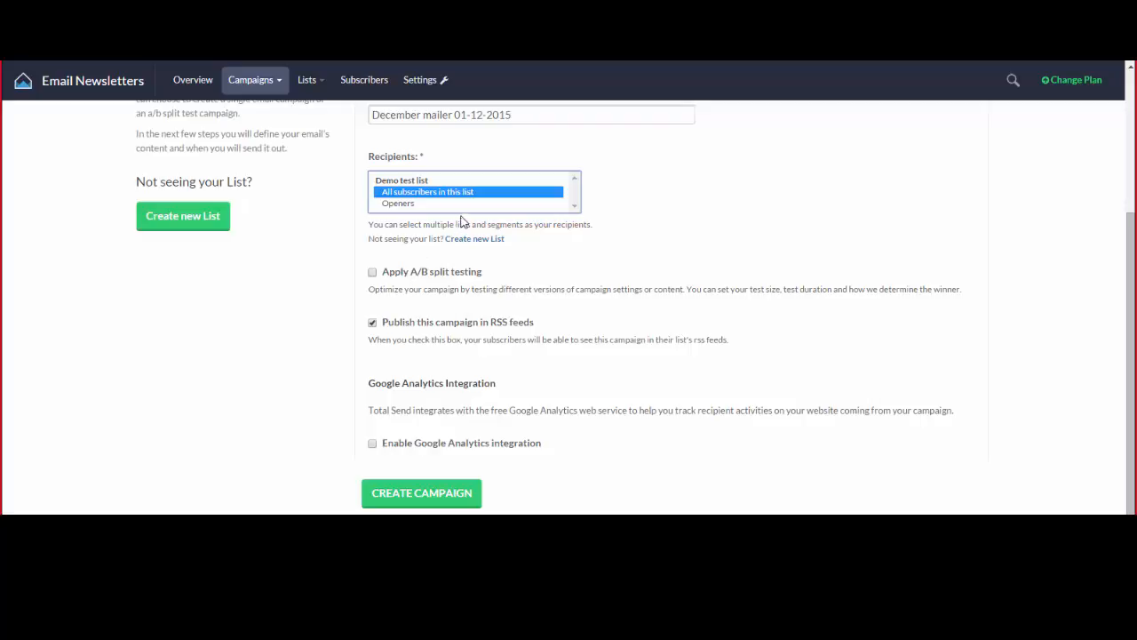
Enable A/B split testing and review the available test duration values.
click(372, 272)
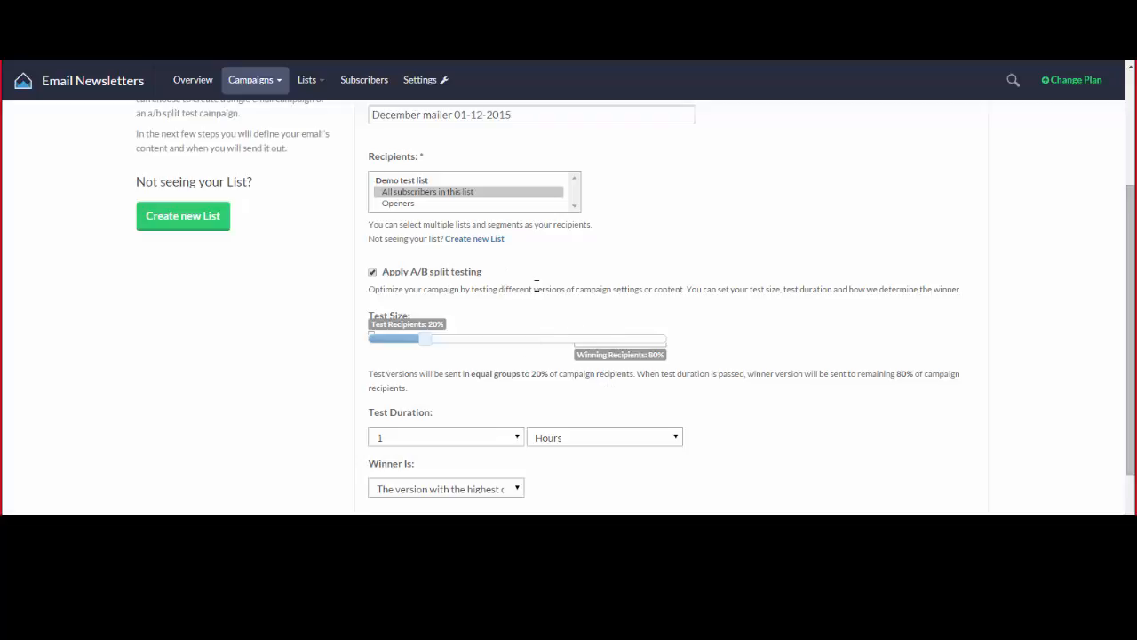
scroll(536, 285, down, 2)
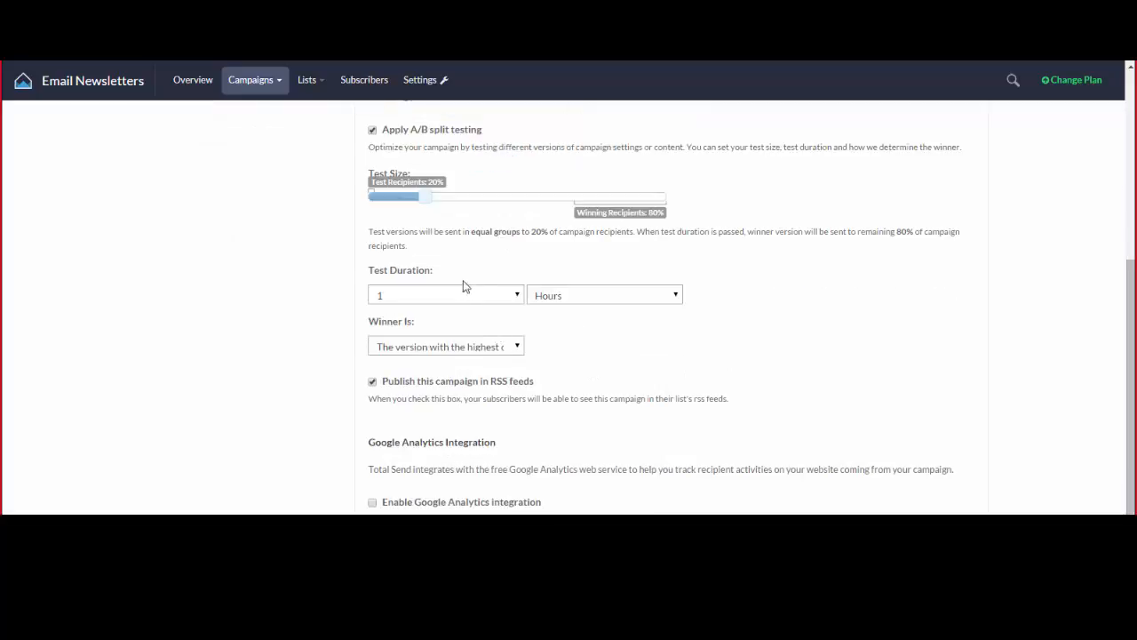
click(475, 296)
click(476, 296)
click(452, 250)
scroll(452, 249, up, 1)
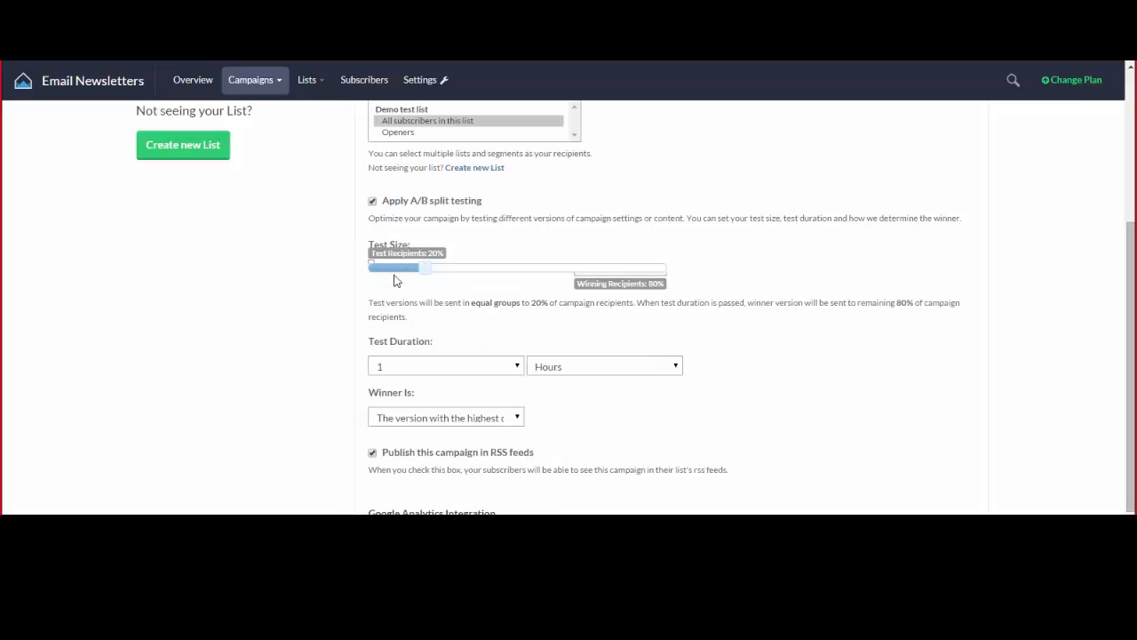
Keep the test duration at 1 hour and leave the winner criterion unchanged.
click(392, 370)
click(594, 366)
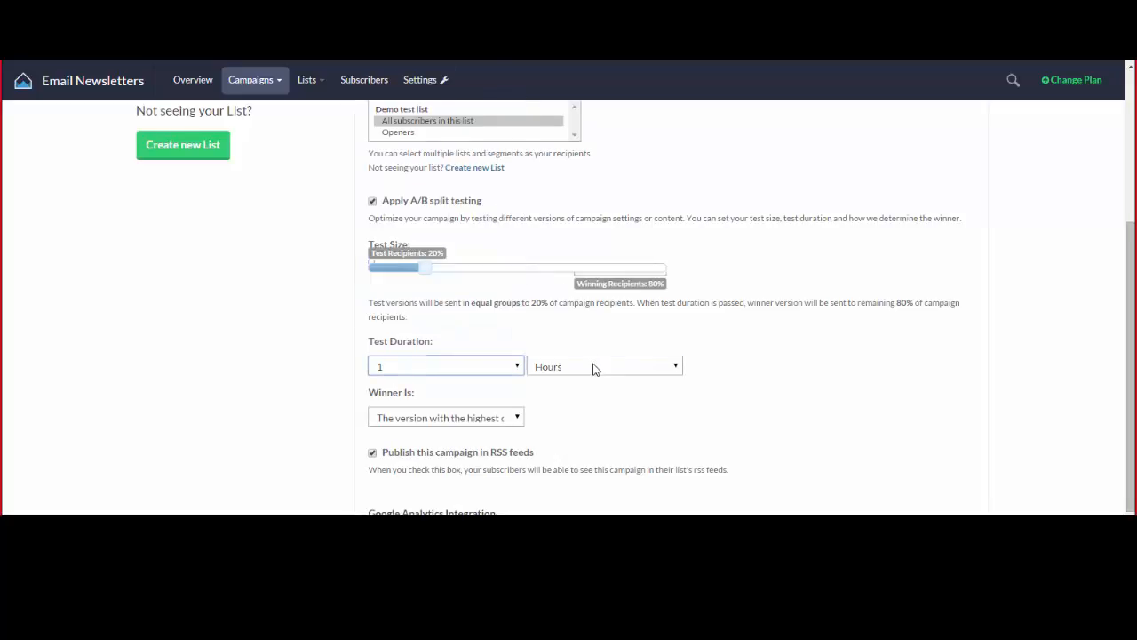
click(594, 366)
click(595, 393)
click(592, 366)
click(587, 394)
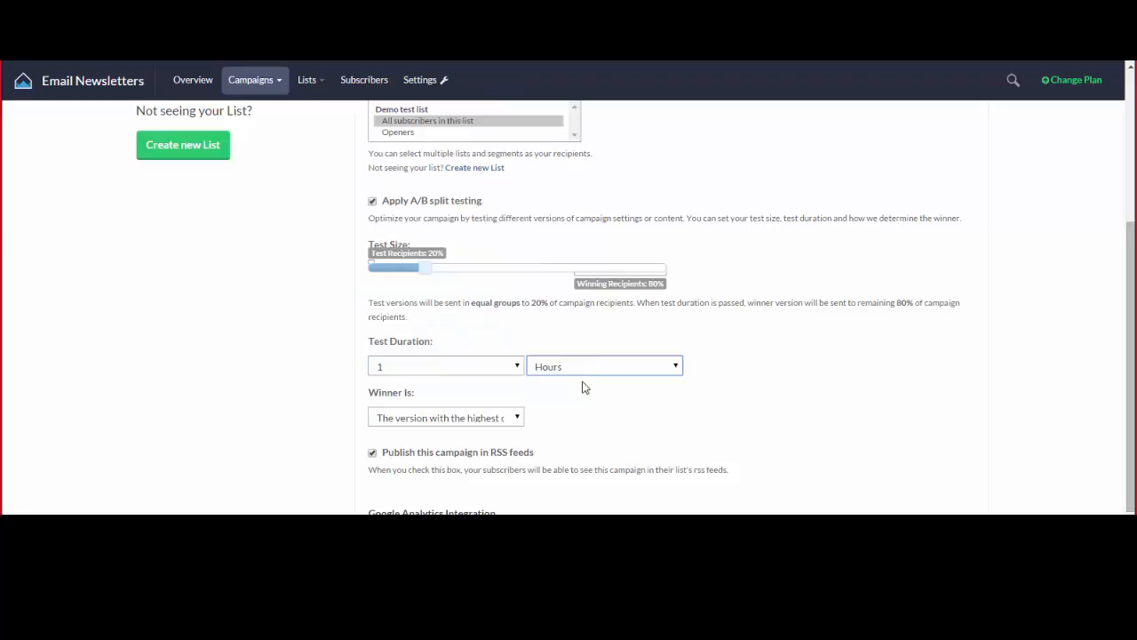
scroll(530, 343, up, 1)
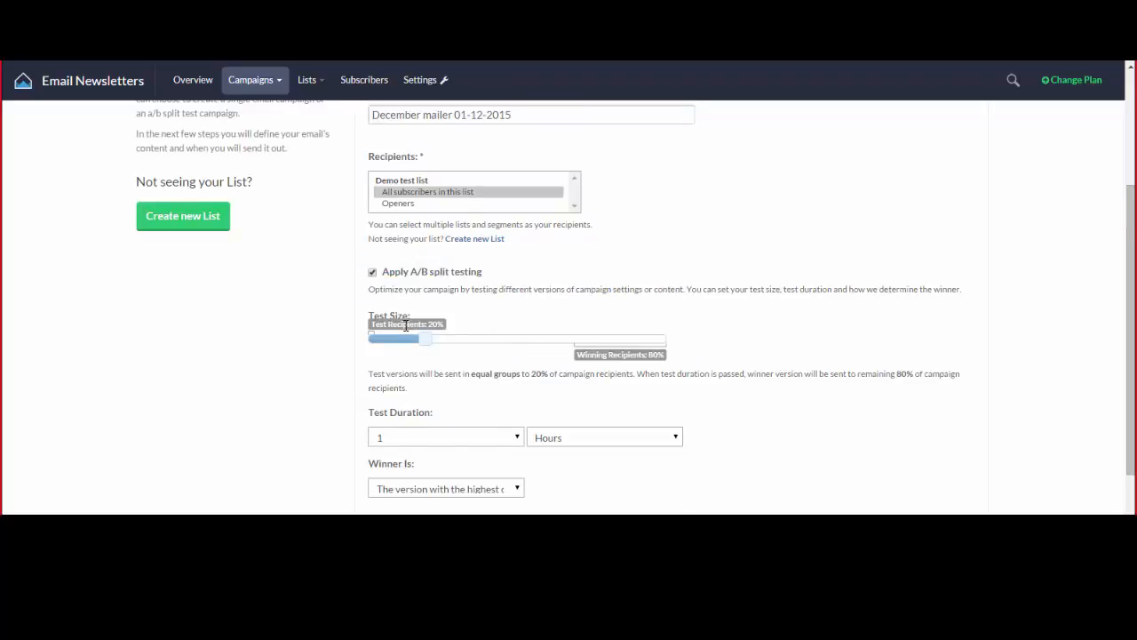
scroll(406, 325, down, 1)
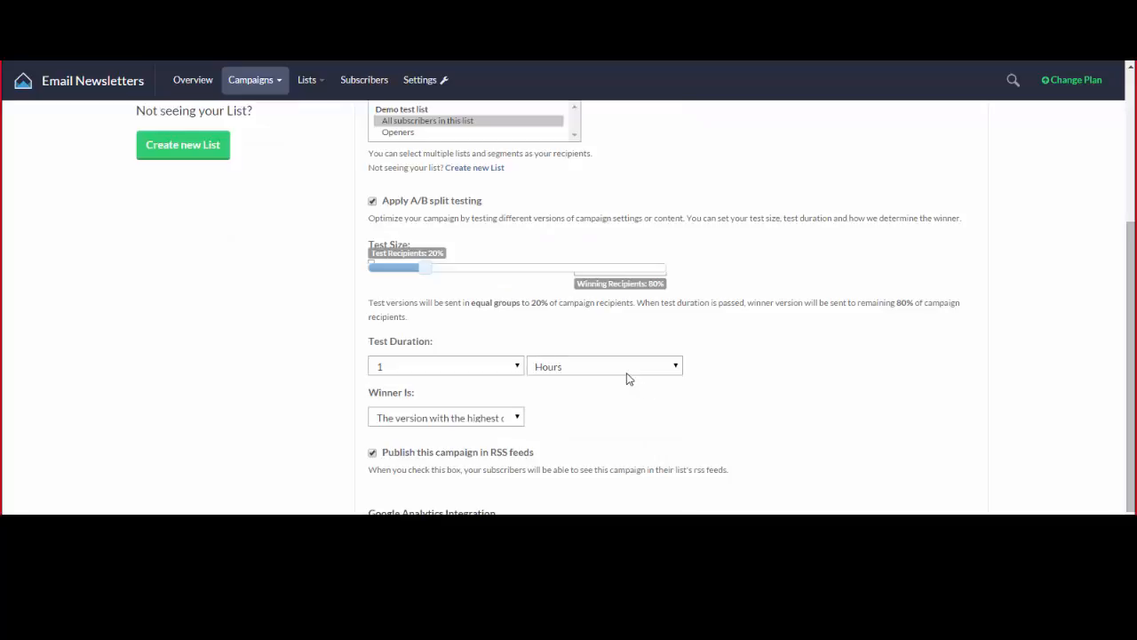
click(449, 421)
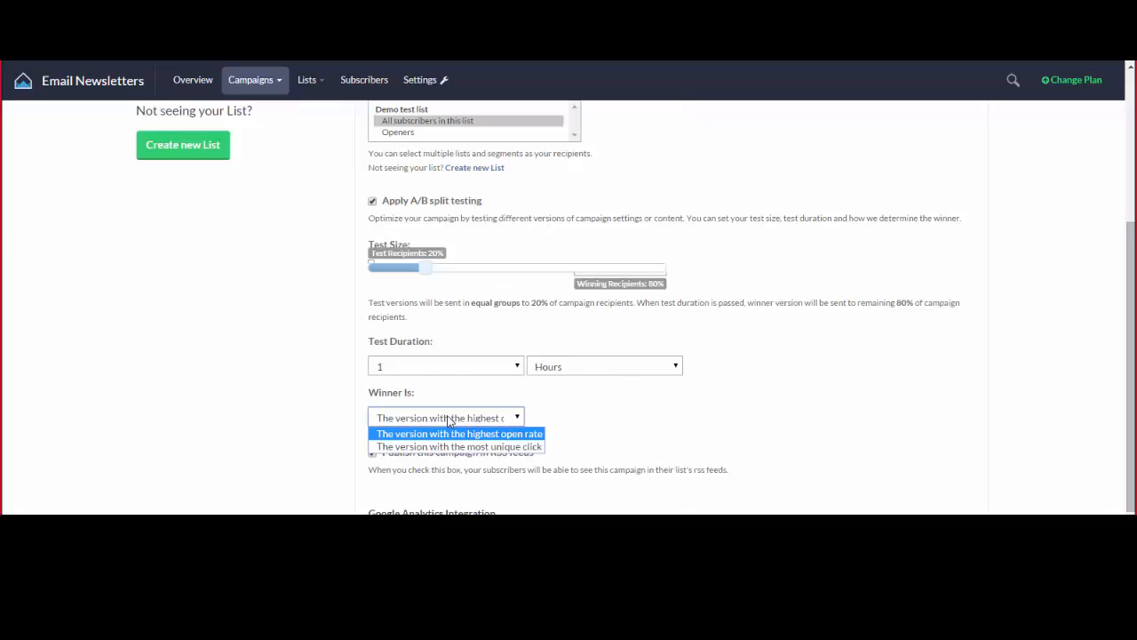
click(566, 424)
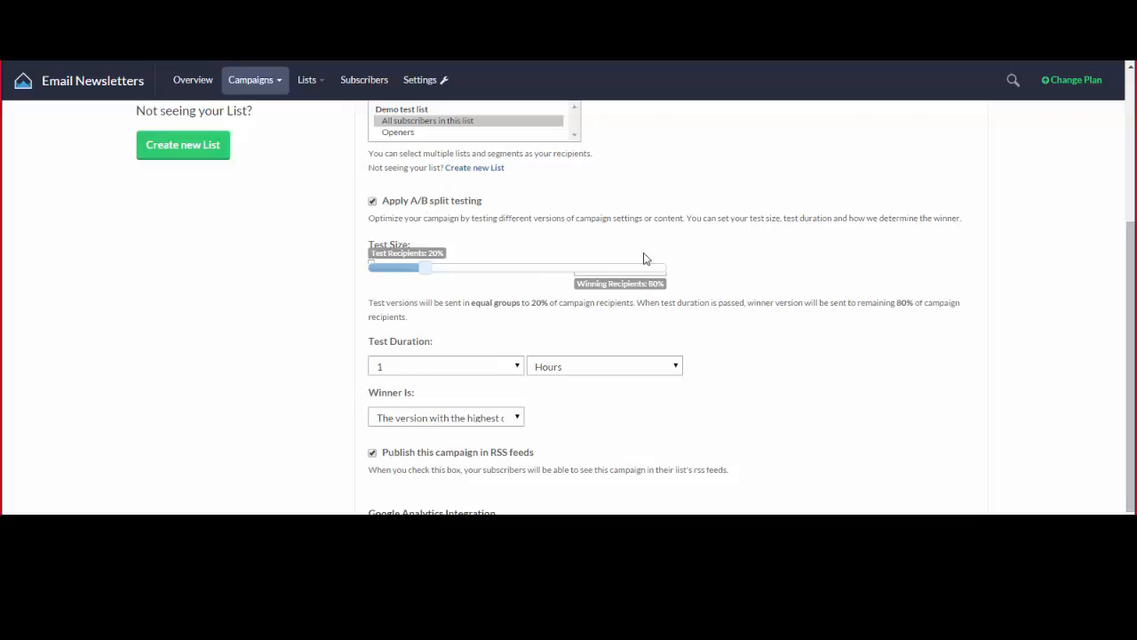
scroll(589, 317, down, 1)
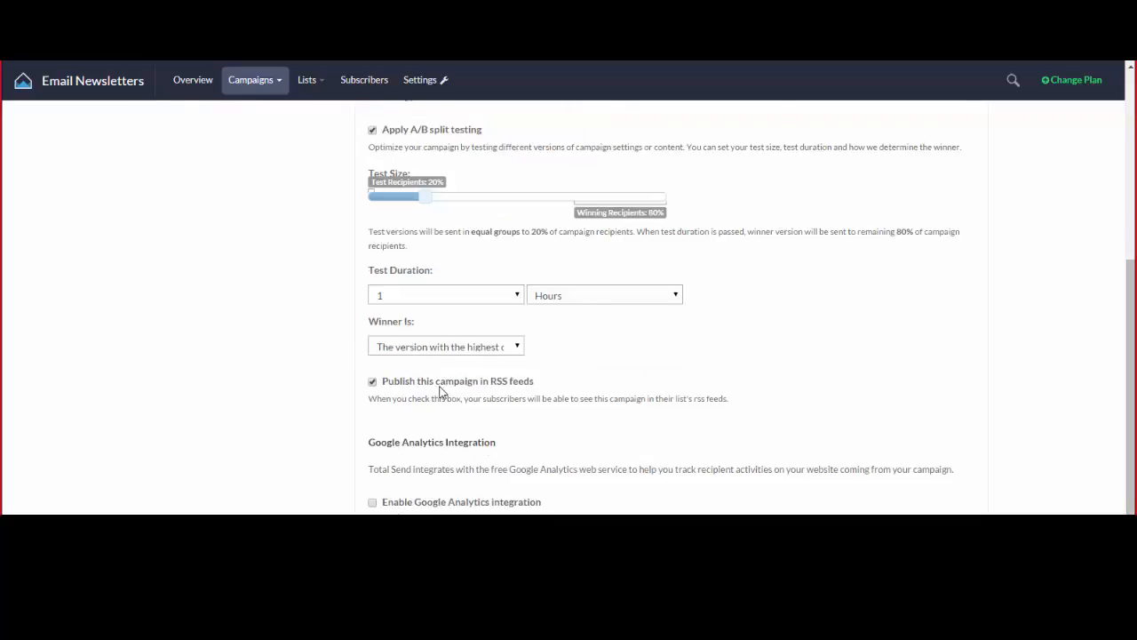
scroll(444, 381, up, 1)
scroll(489, 400, up, 1)
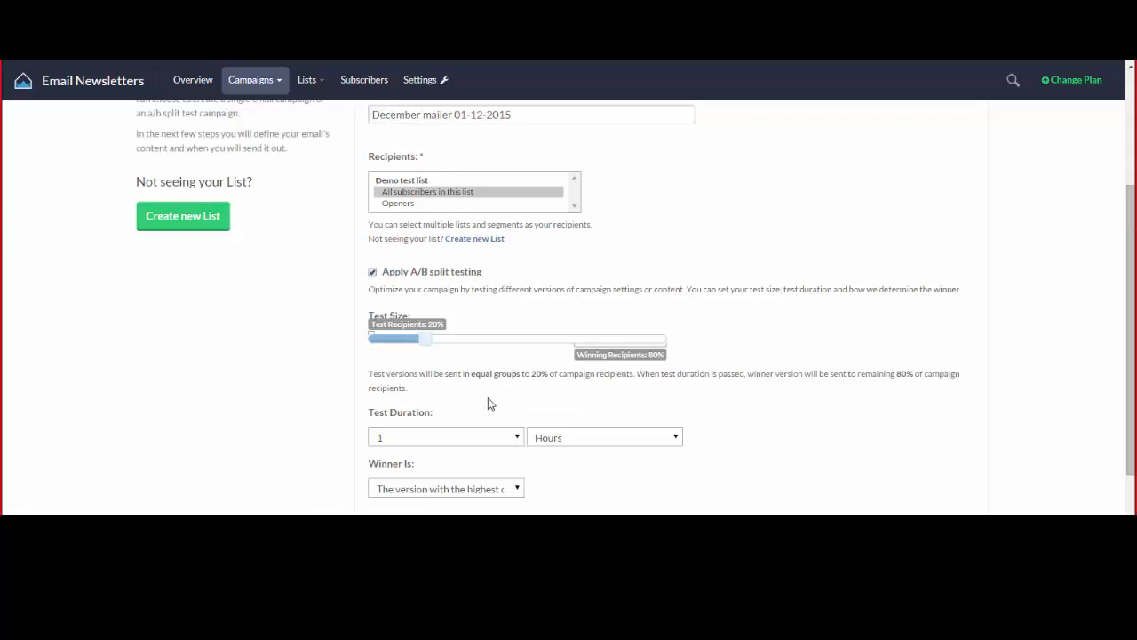
scroll(493, 393, up, 1)
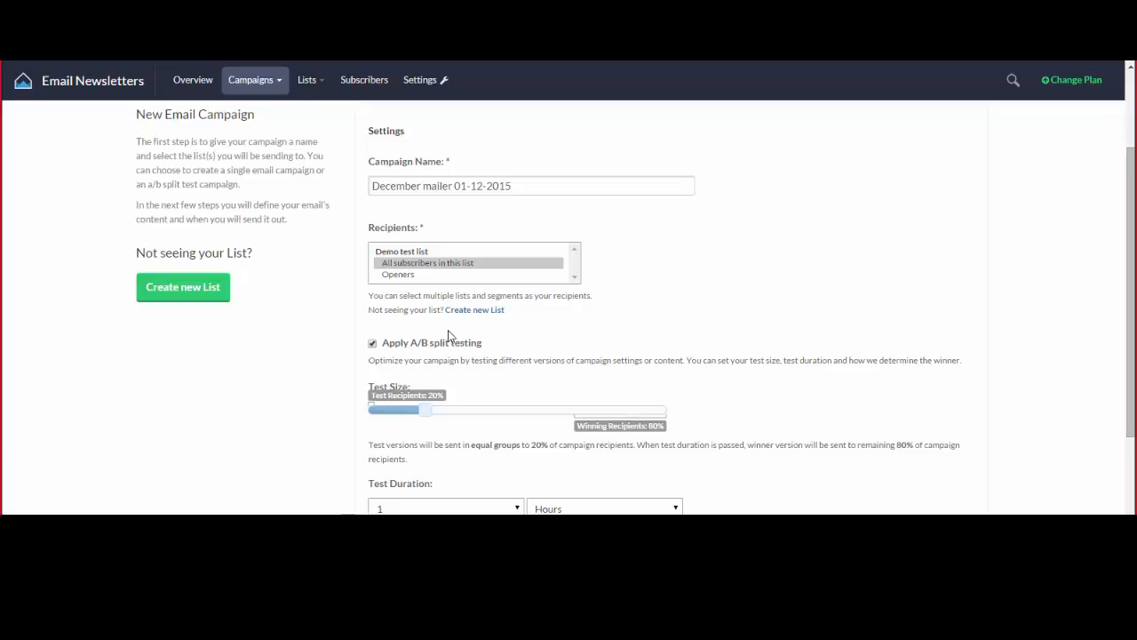
Uncheck A/B split testing and leave 'Publish this campaign in RSS feeds' switched on.
click(374, 344)
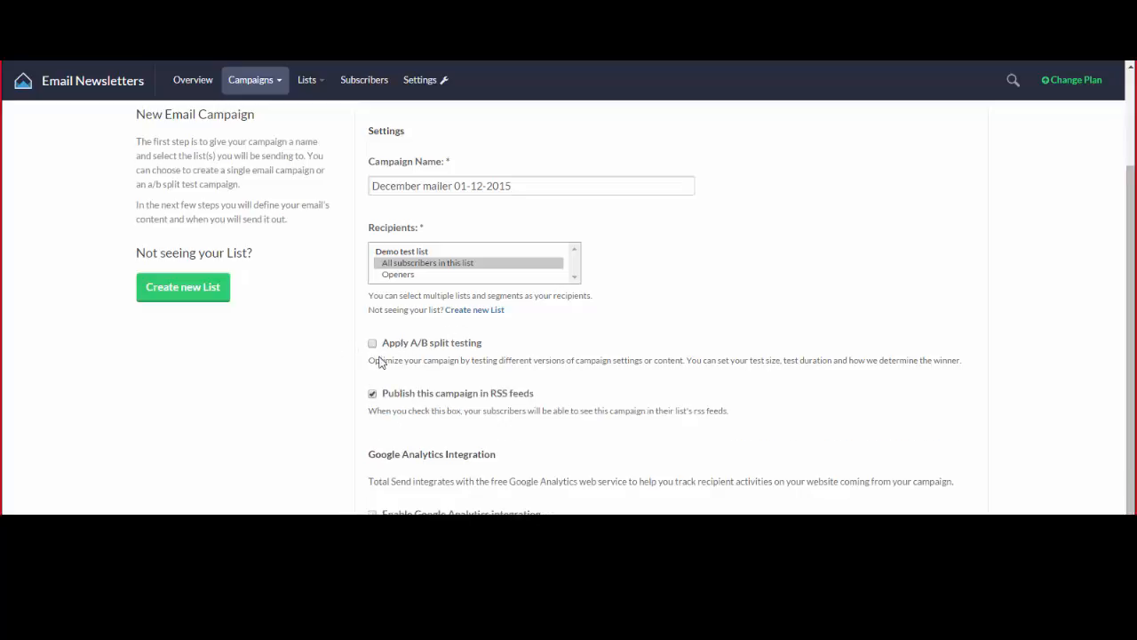
scroll(397, 351, down, 1)
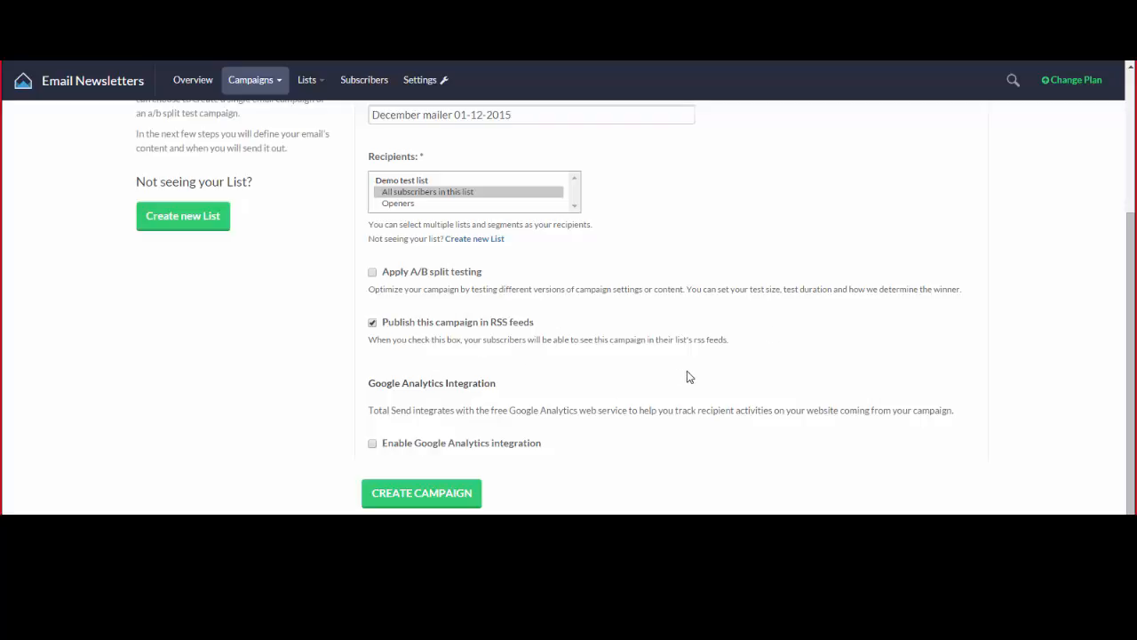
click(372, 324)
click(374, 325)
click(373, 324)
click(373, 325)
click(372, 325)
click(373, 327)
scroll(809, 353, down, 1)
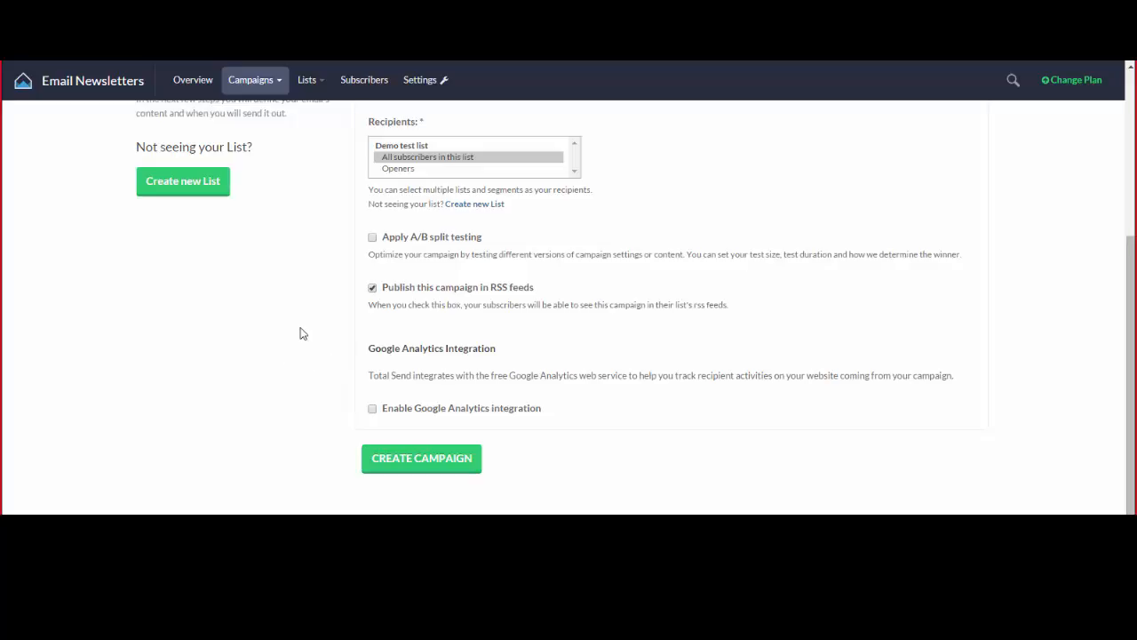
click(373, 410)
scroll(371, 404, down, 2)
click(375, 393)
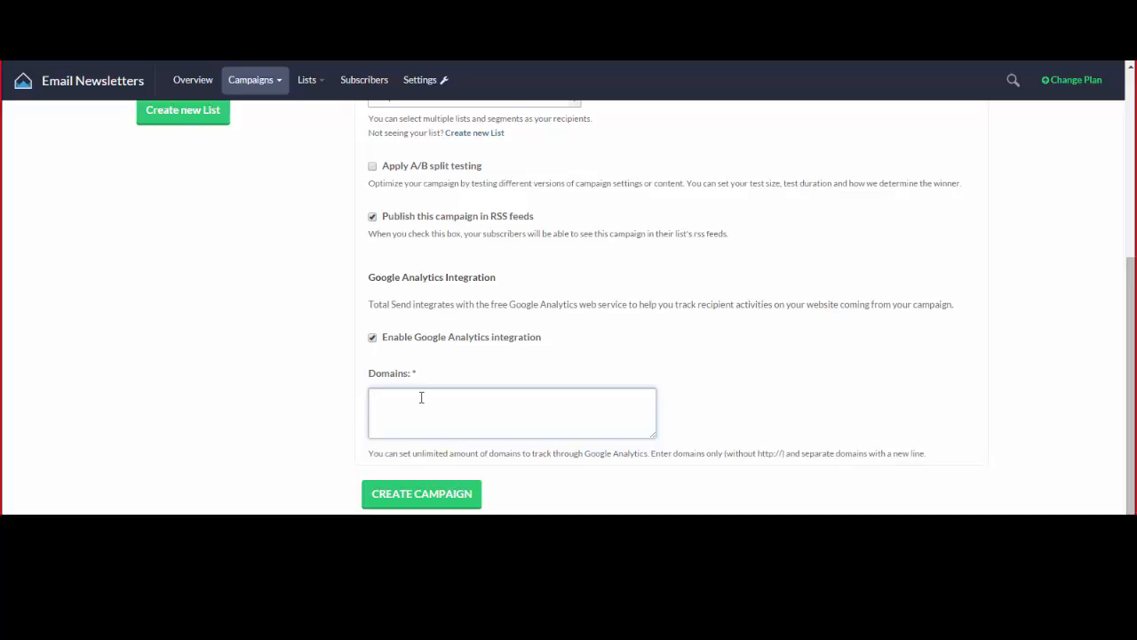
text(www.totalsend.com)
drag(475, 398, 372, 398)
click(430, 398)
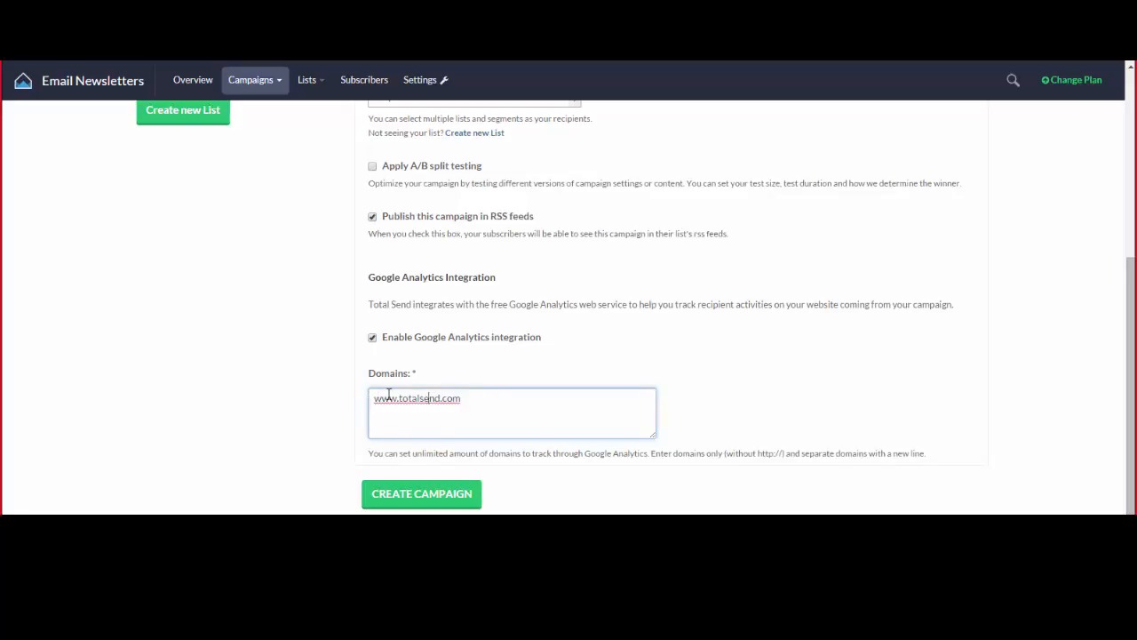
click(467, 397)
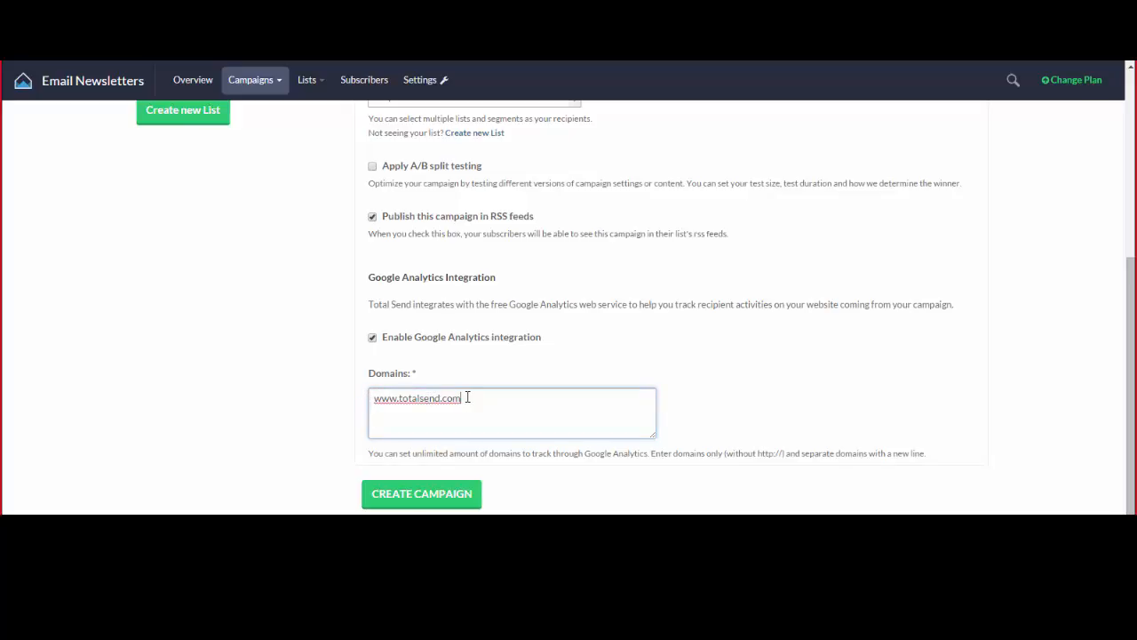
drag(467, 398, 368, 401)
click(468, 397)
drag(467, 398, 367, 400)
click(464, 398)
click(387, 499)
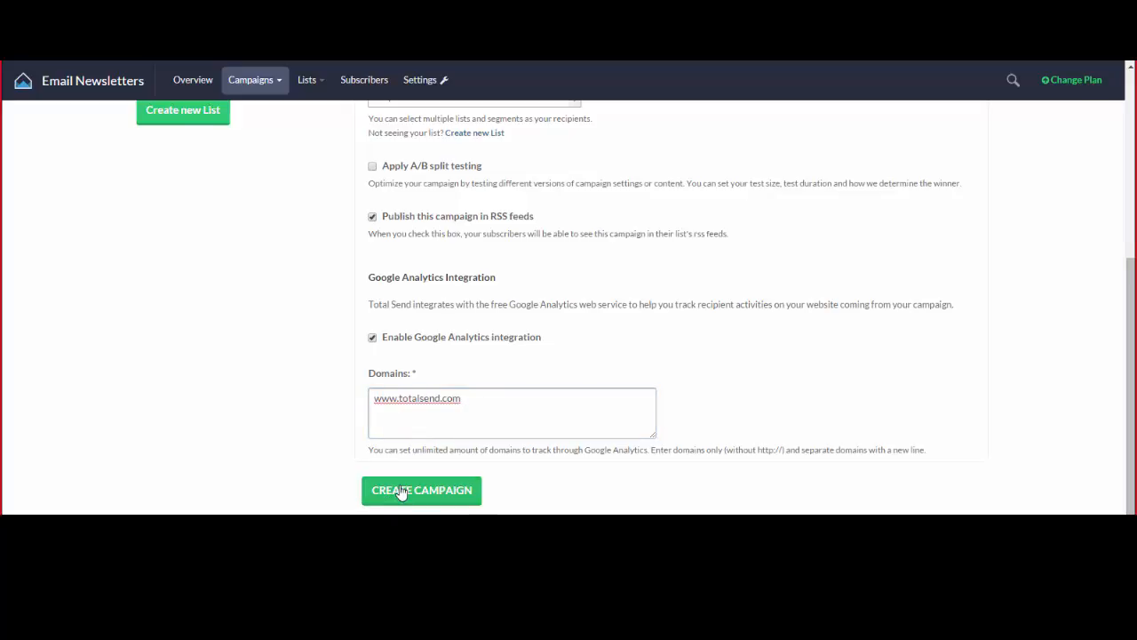
Create the campaign and continue to the email creation options.
click(401, 491)
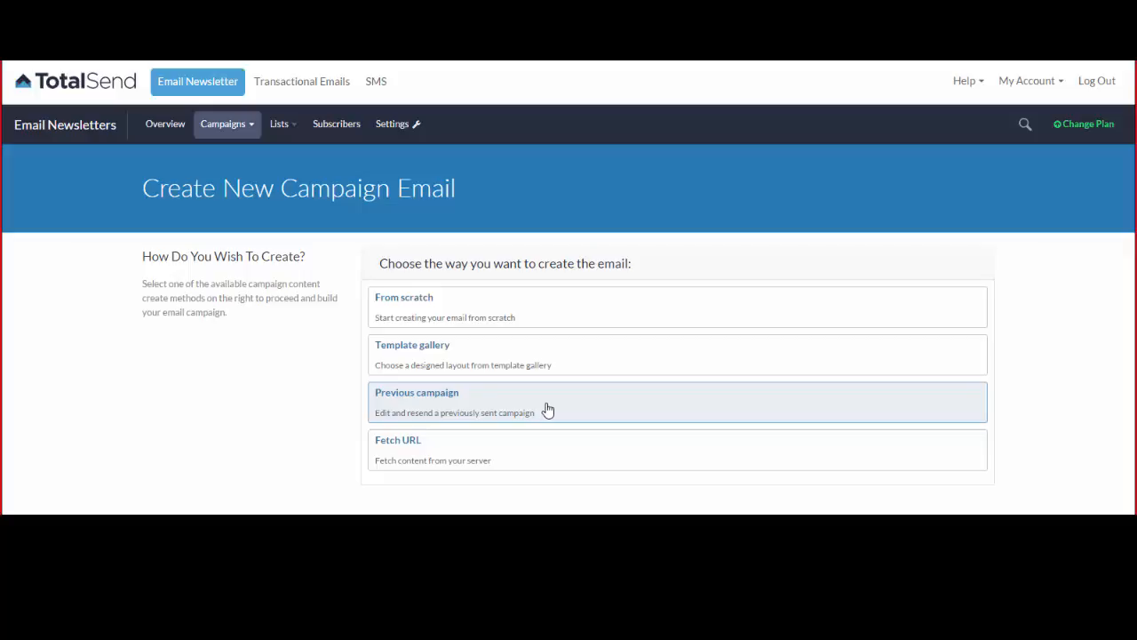
Choose From scratch and fill in a sender name and a suggested sender email.
click(474, 310)
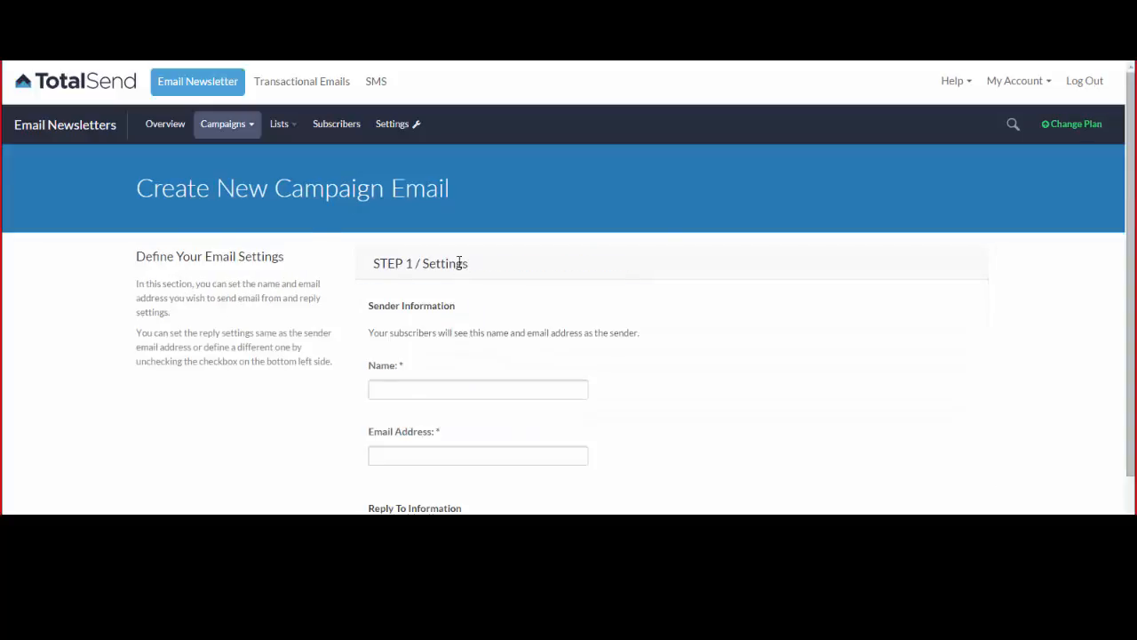
scroll(467, 266, down, 1)
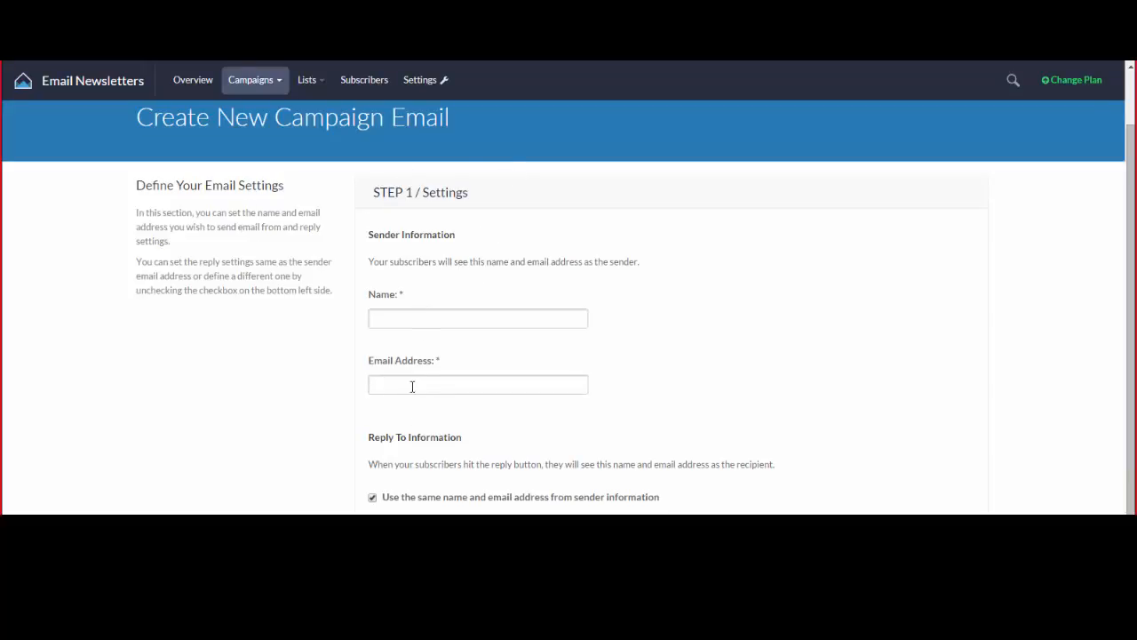
click(436, 324)
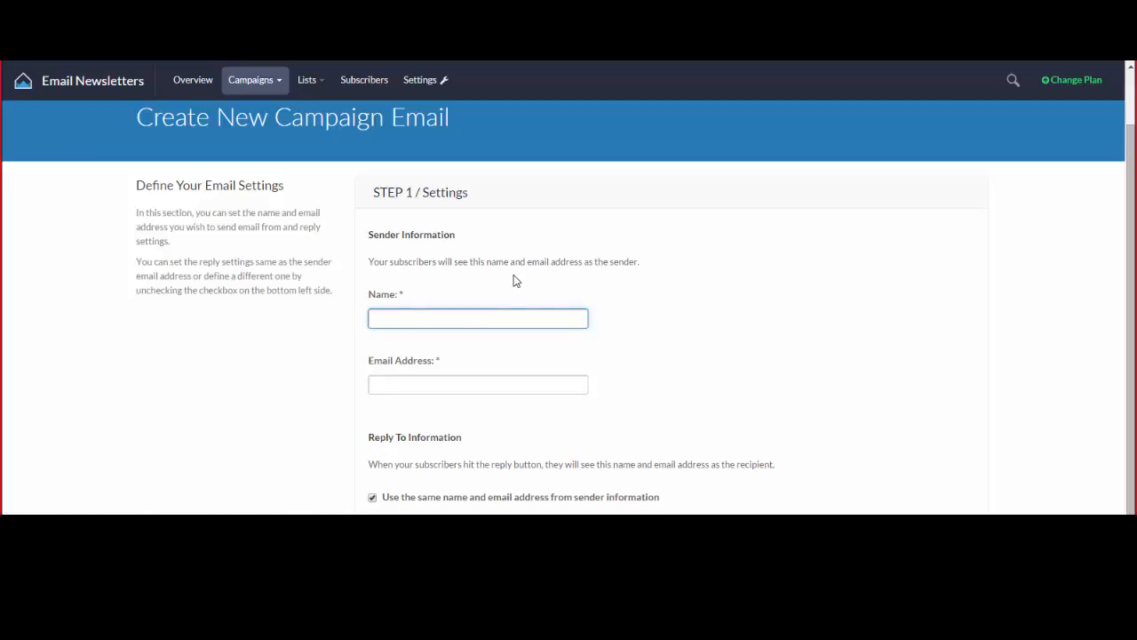
text(Michael)
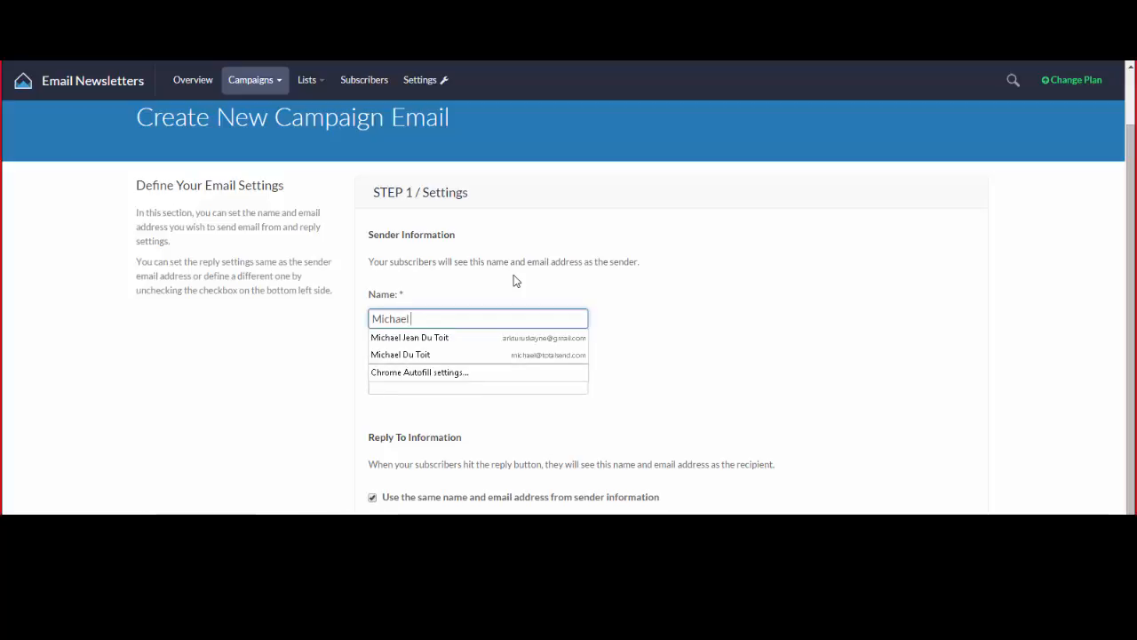
key(Tab)
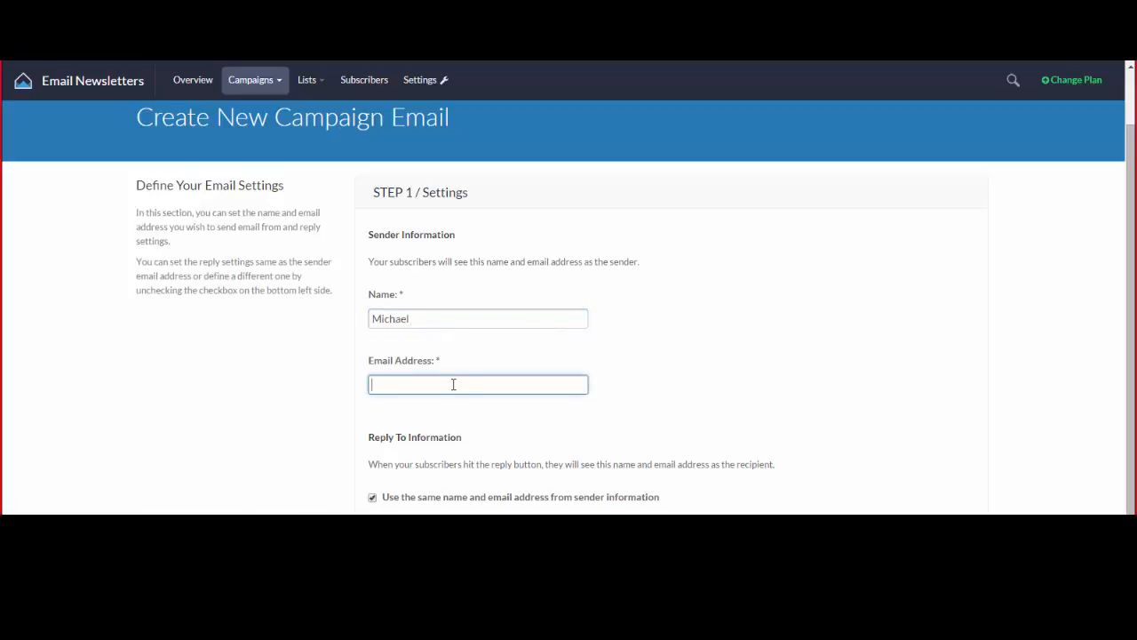
click(453, 383)
text(michael)
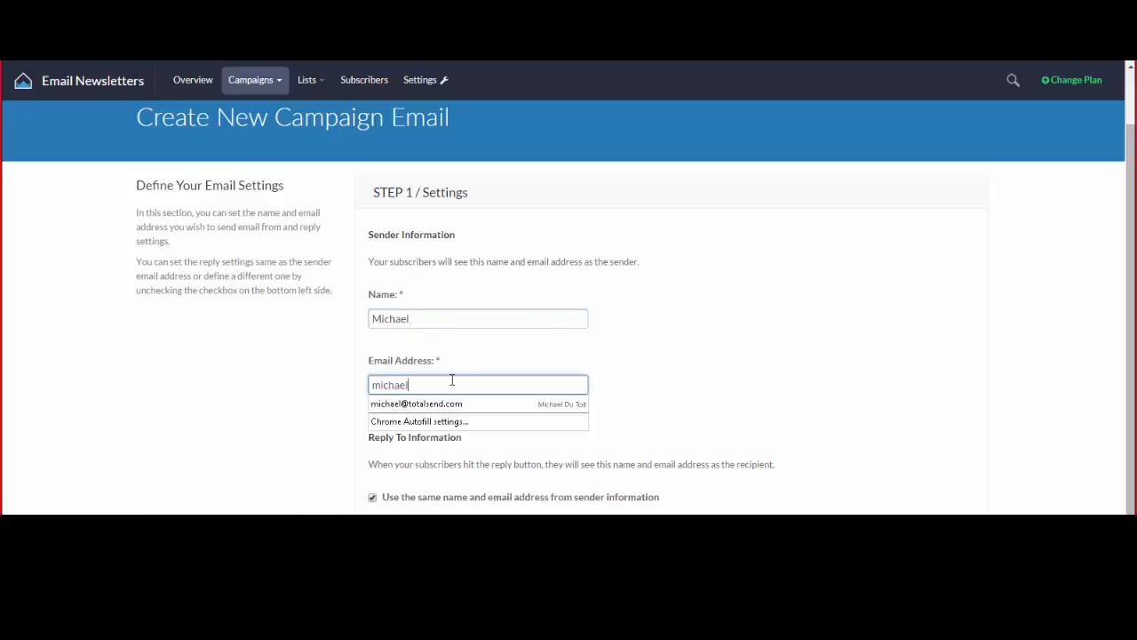
click(439, 403)
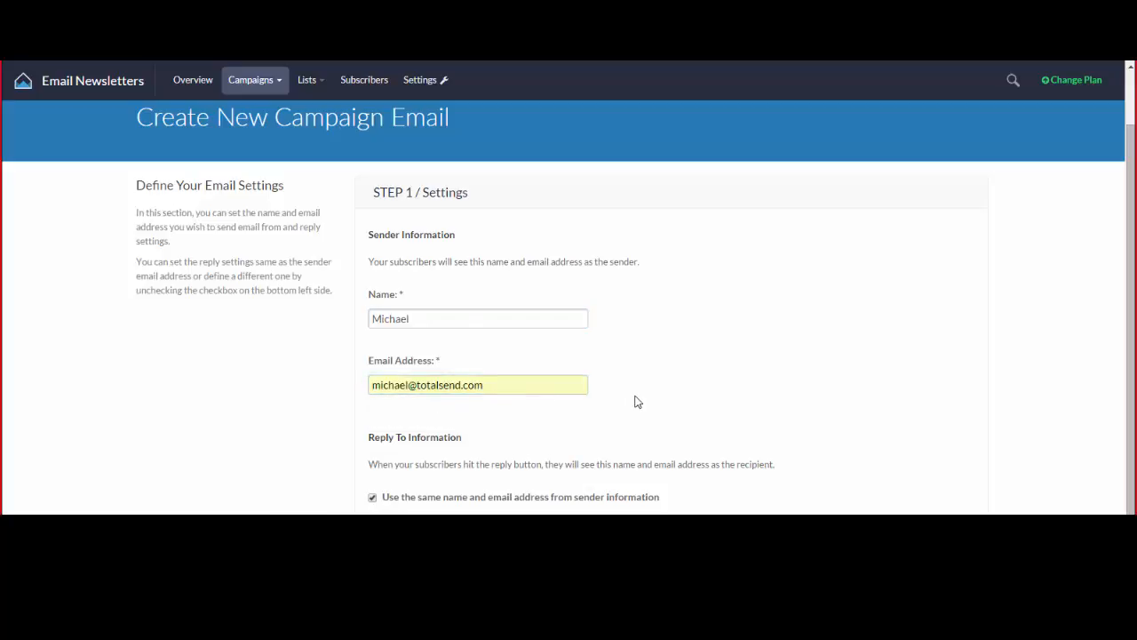
scroll(621, 373, down, 1)
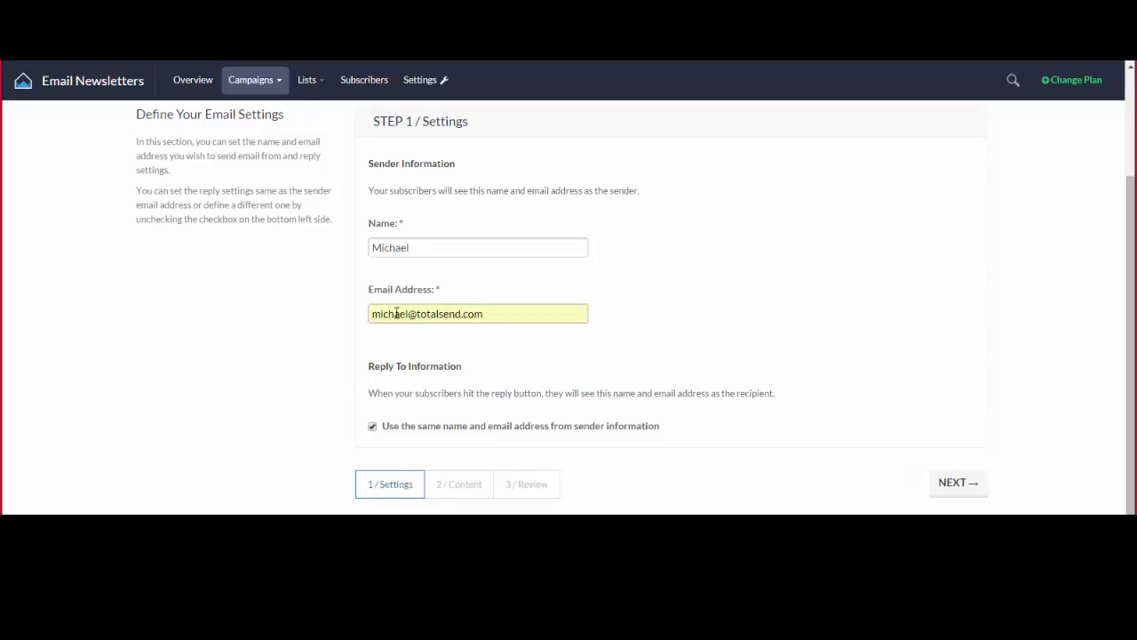
Change the sender name to TotalSend and the sender email to the company accounts address.
double_click(426, 240)
text(GTota)
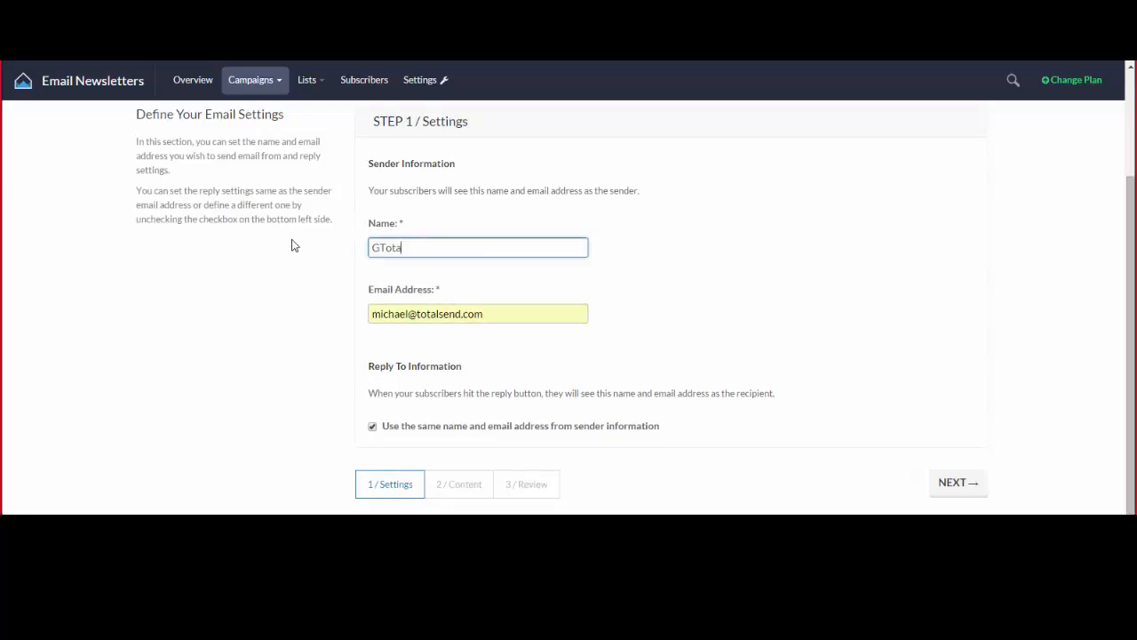
key(BackSpace)
key(BackSpace)
key(BackSpace)
key(BackSpace)
key(BackSpace)
text(TotalSend)
key(Tab)
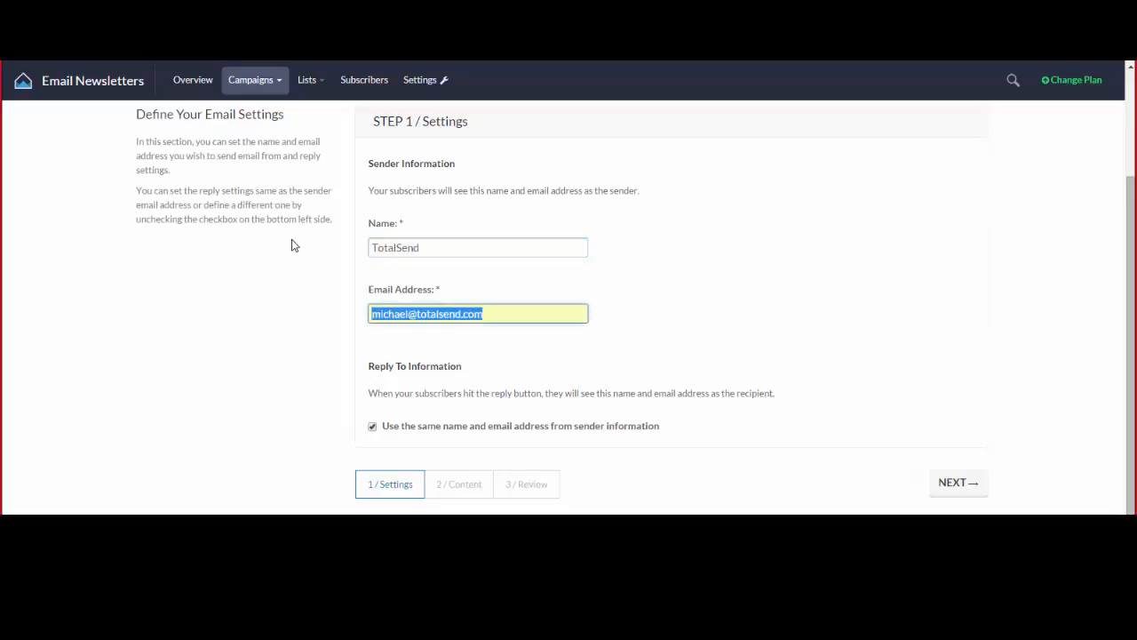
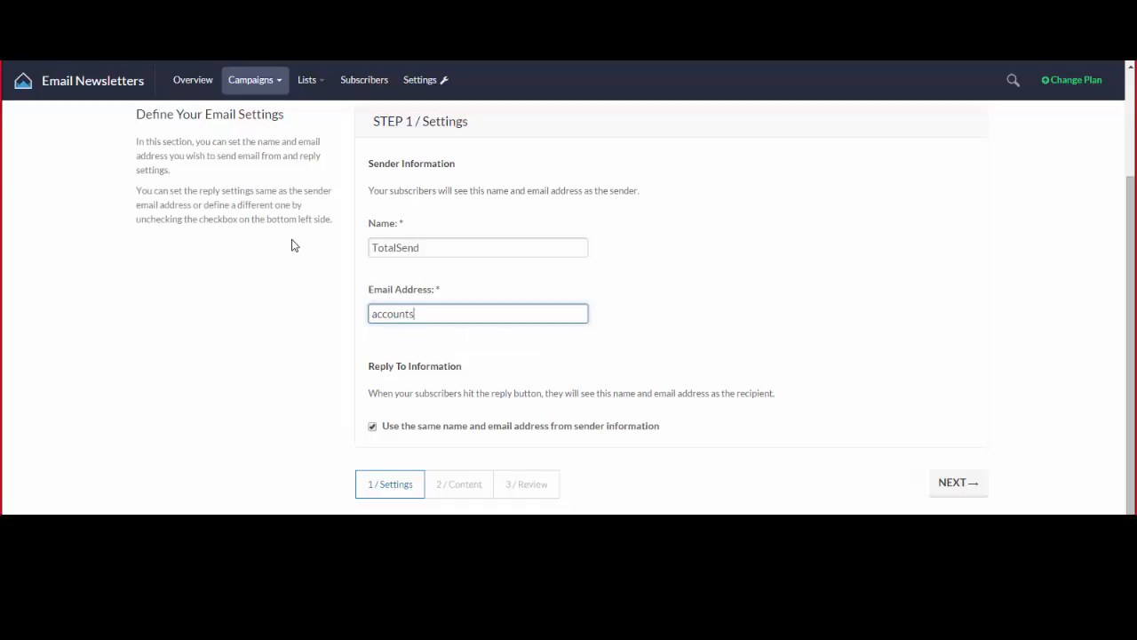
click(562, 348)
Keep reply-to the same as the sender details and continue to Step 2 Content.
scroll(561, 348, down, 1)
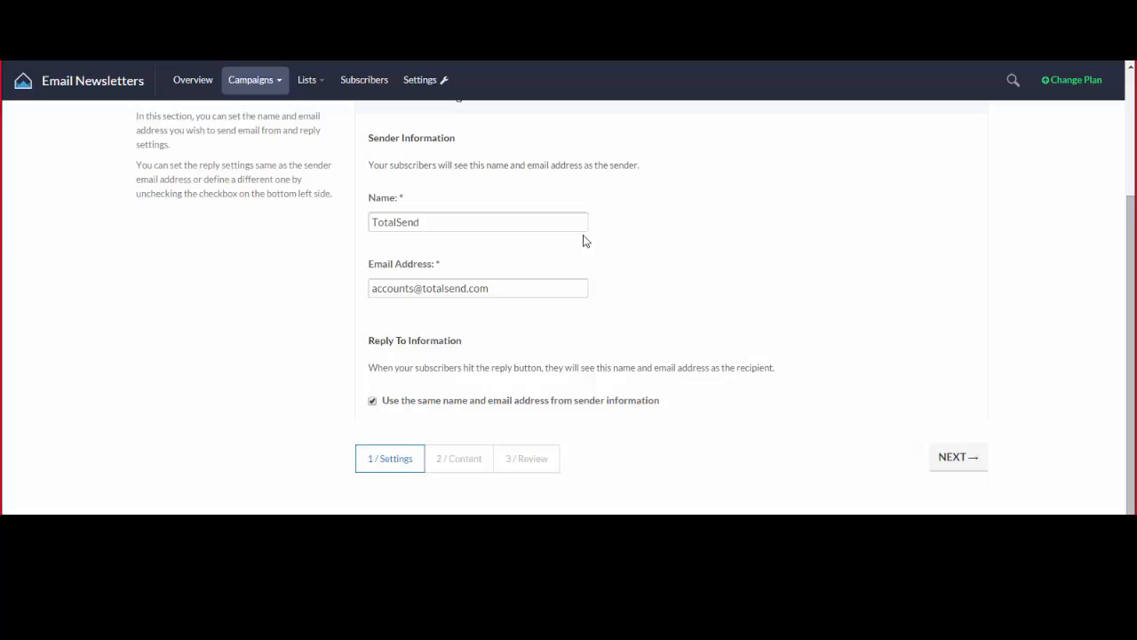
click(373, 401)
click(373, 402)
click(397, 469)
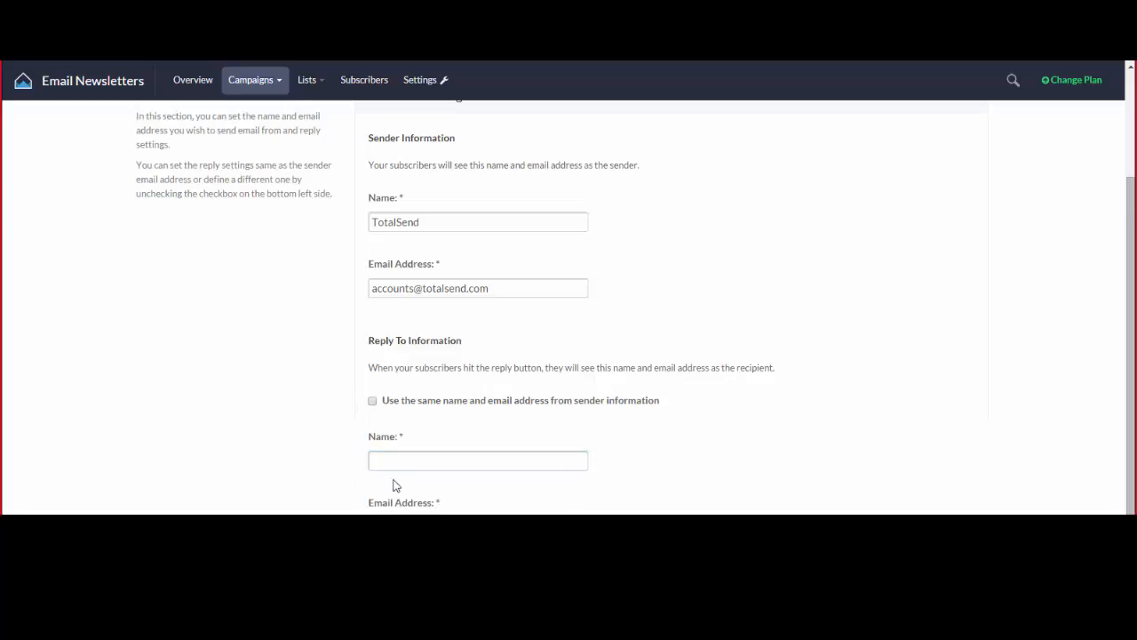
click(372, 400)
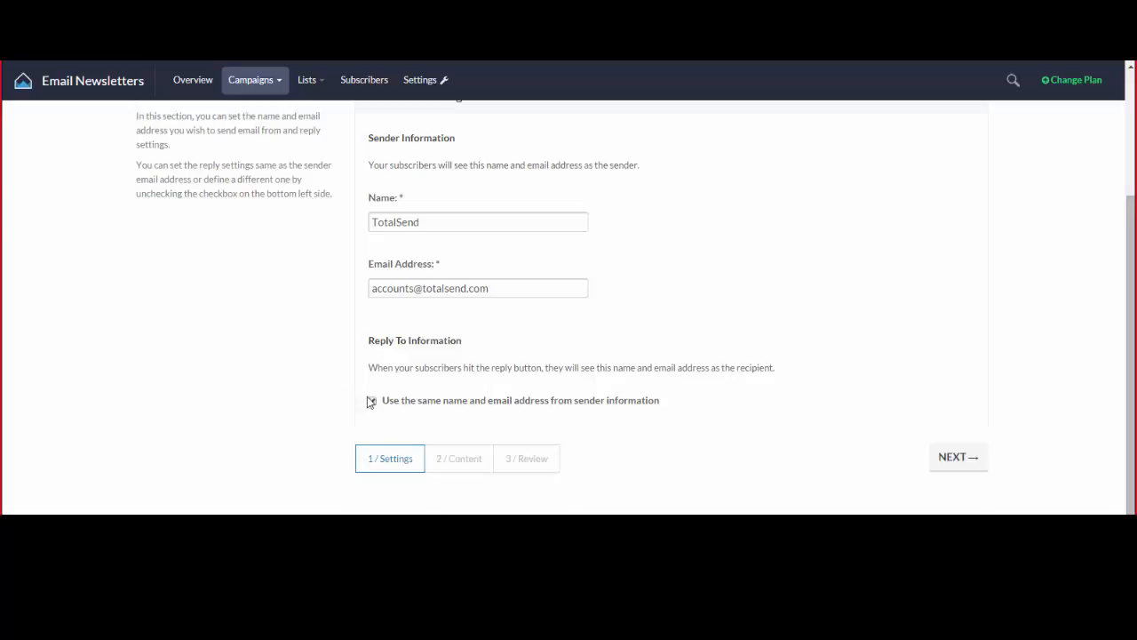
click(963, 463)
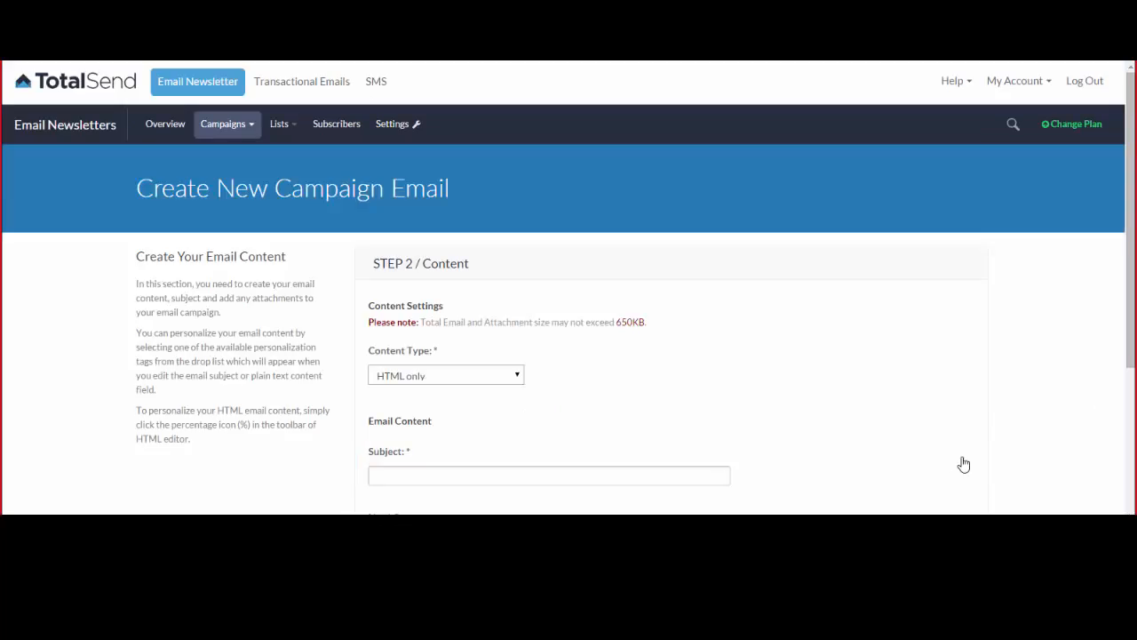
scroll(870, 358, down, 1)
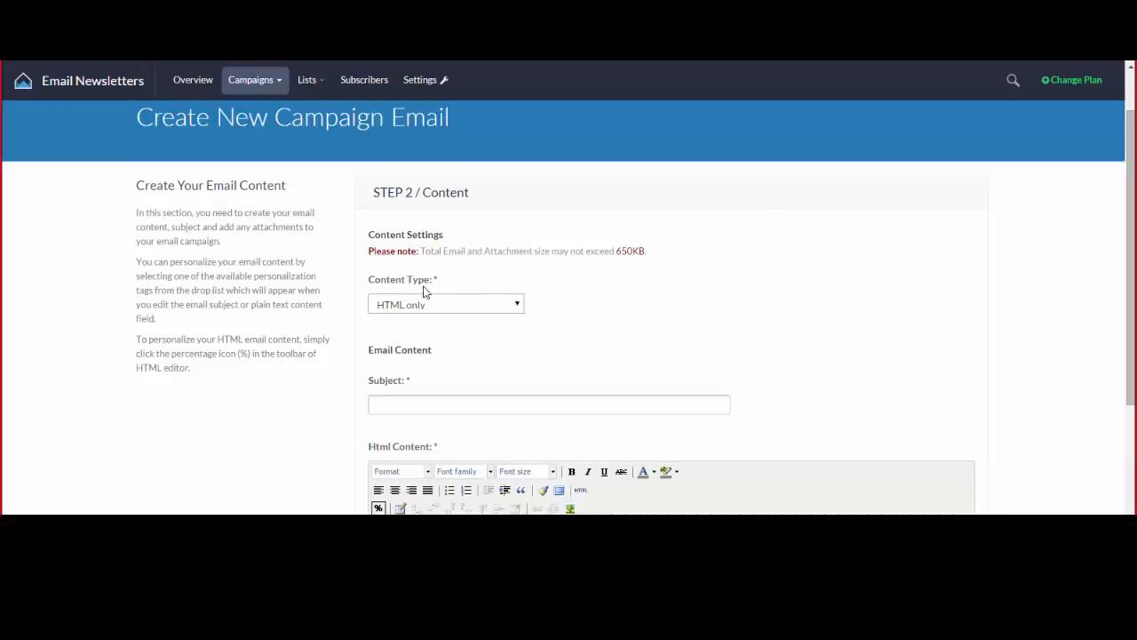
click(510, 310)
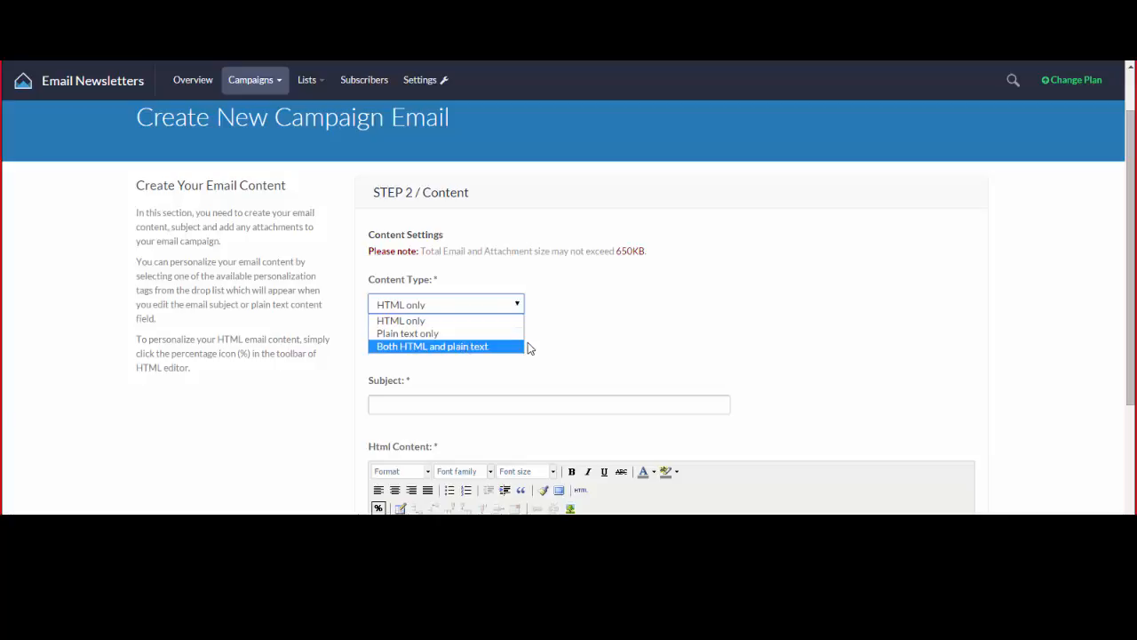
click(540, 338)
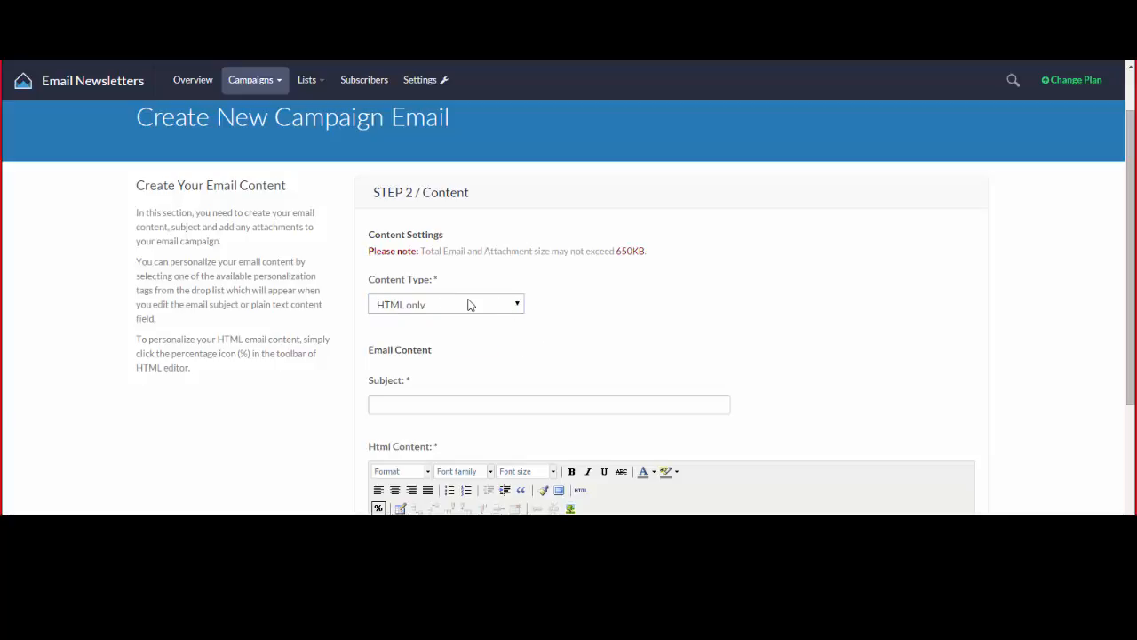
click(469, 304)
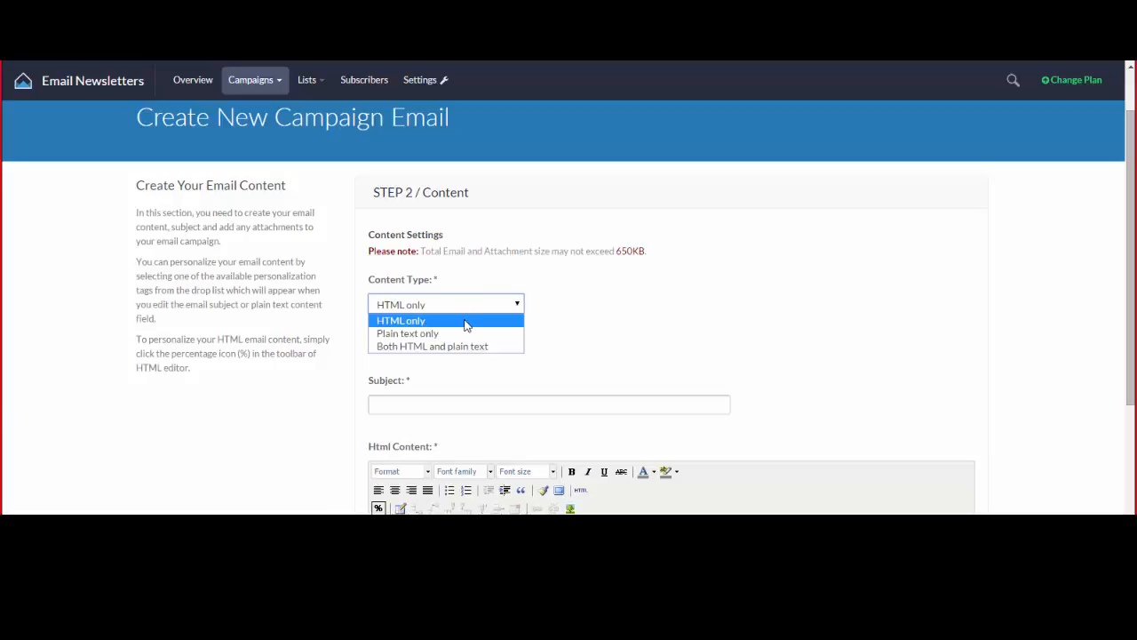
click(464, 322)
click(495, 303)
click(500, 348)
scroll(550, 338, down, 1)
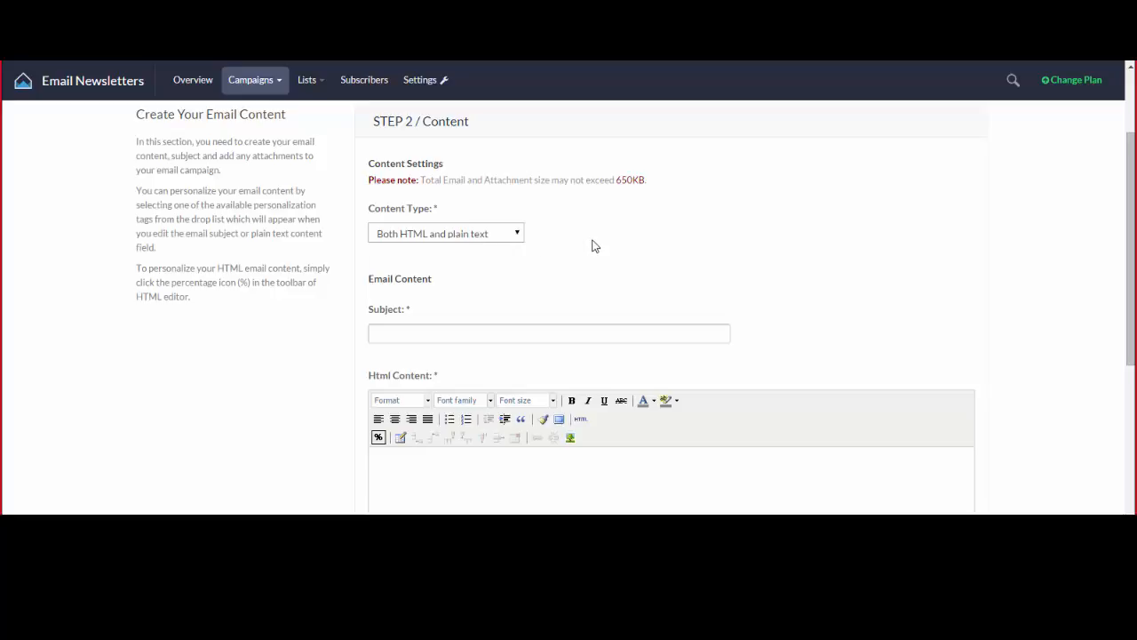
click(502, 232)
click(444, 250)
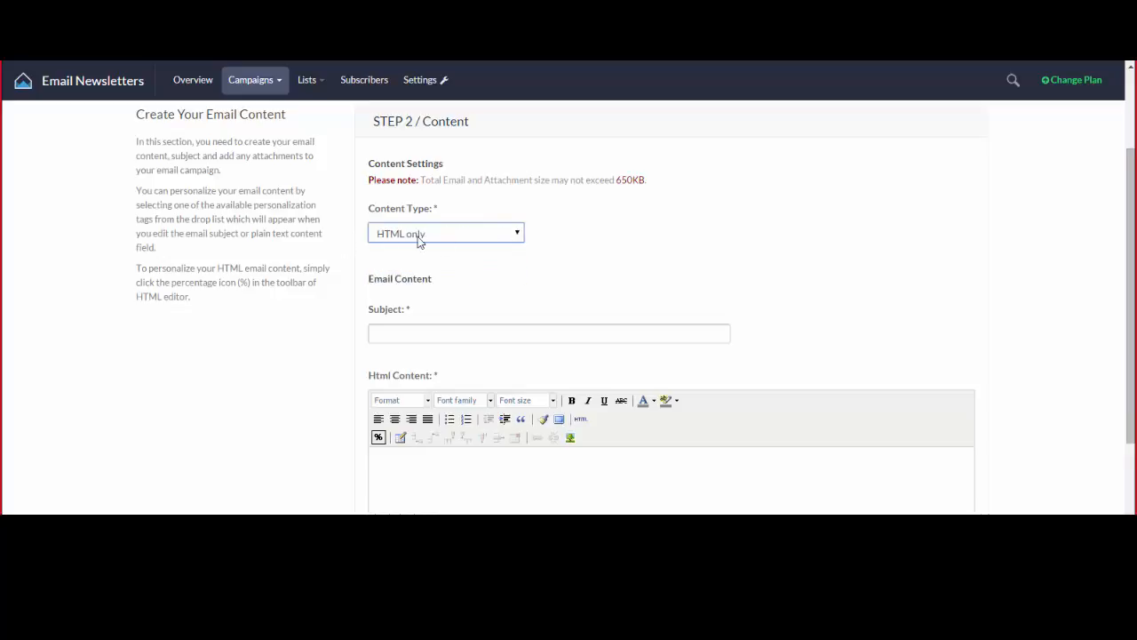
click(617, 237)
Enter the subject 'Your account is currently waiting for you' followed by the First Name tag.
click(428, 332)
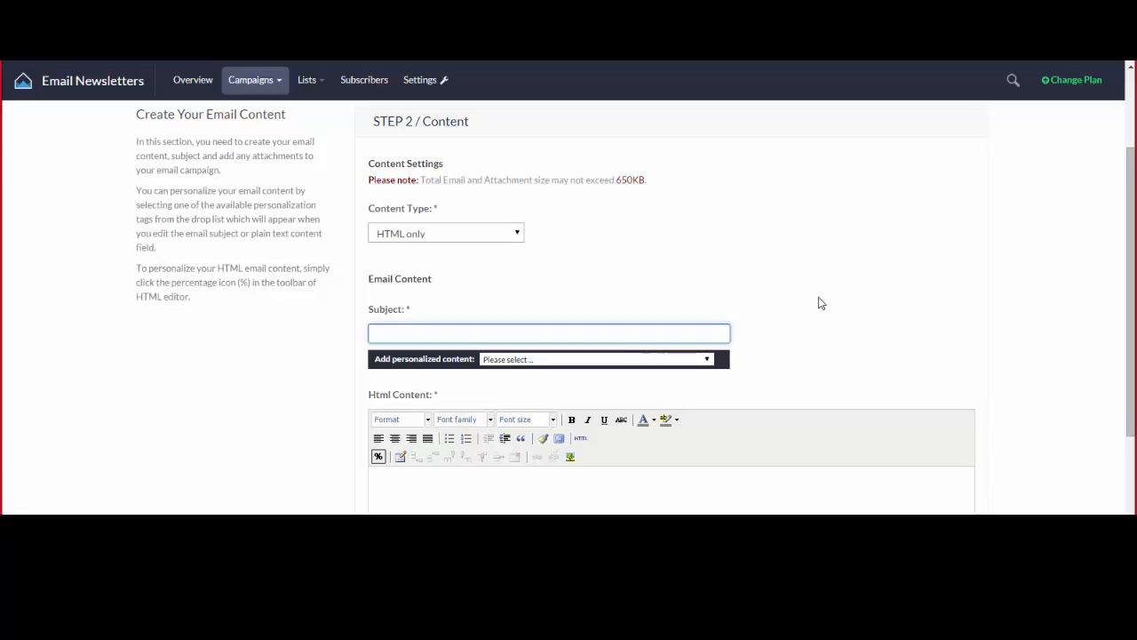
text(Your account is currently)
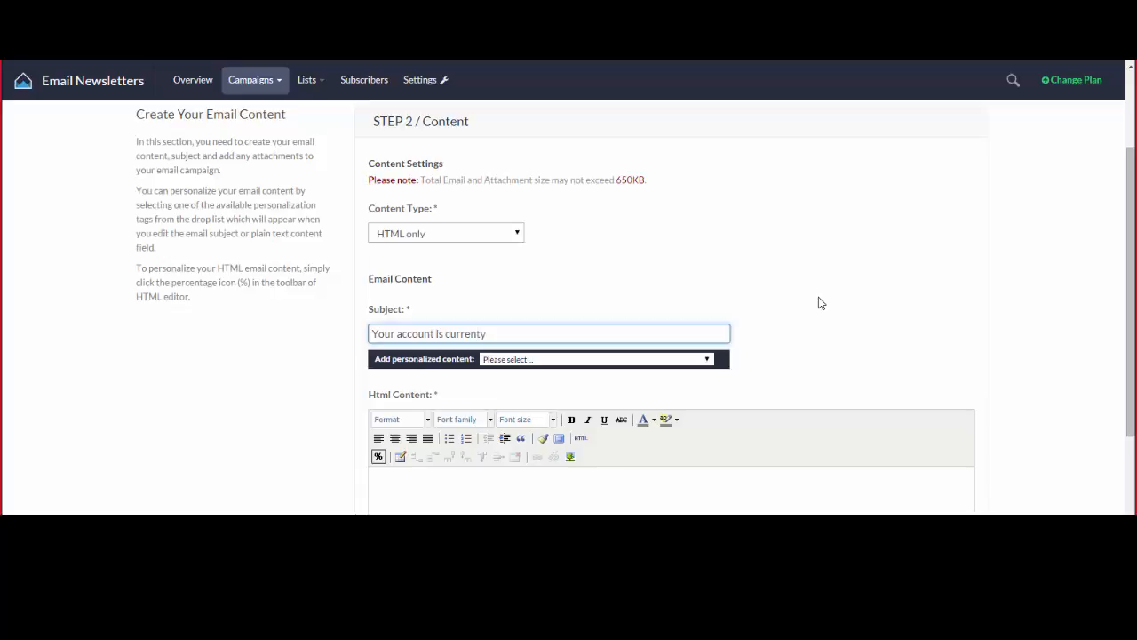
text( waiting for you)
click(577, 358)
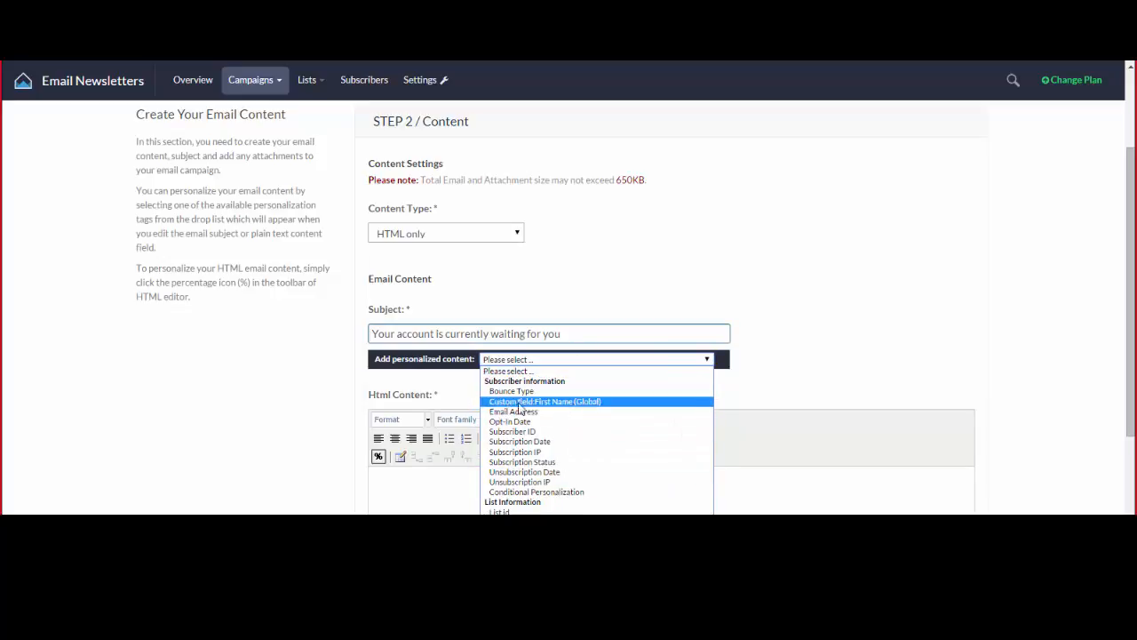
click(567, 404)
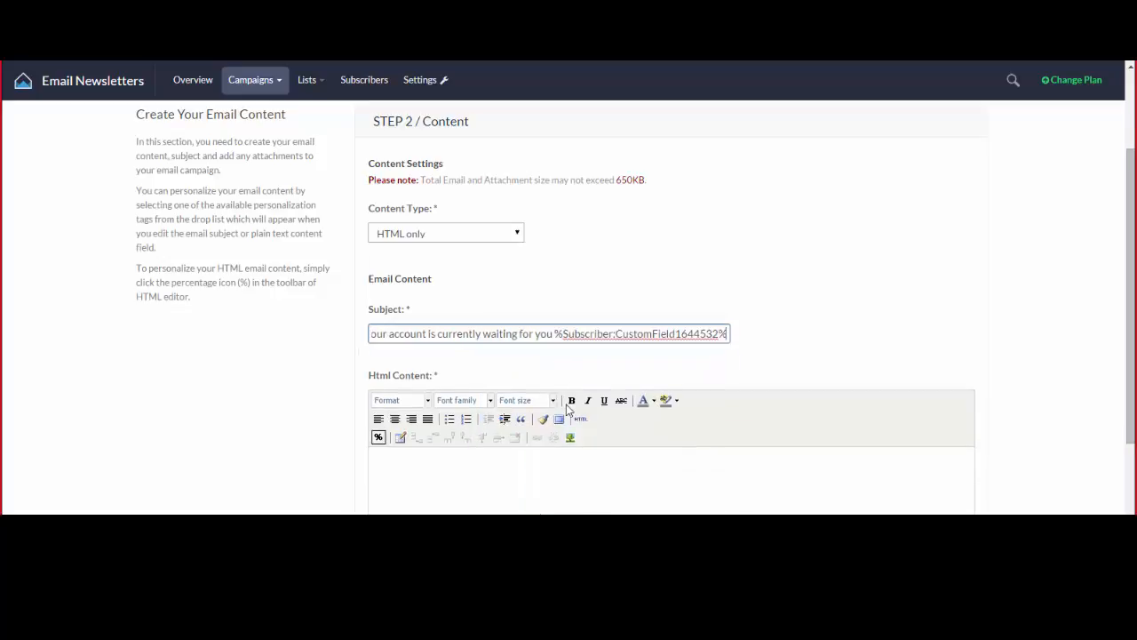
Check the inserted First Name personalization tag at the end of the subject.
drag(556, 334, 742, 332)
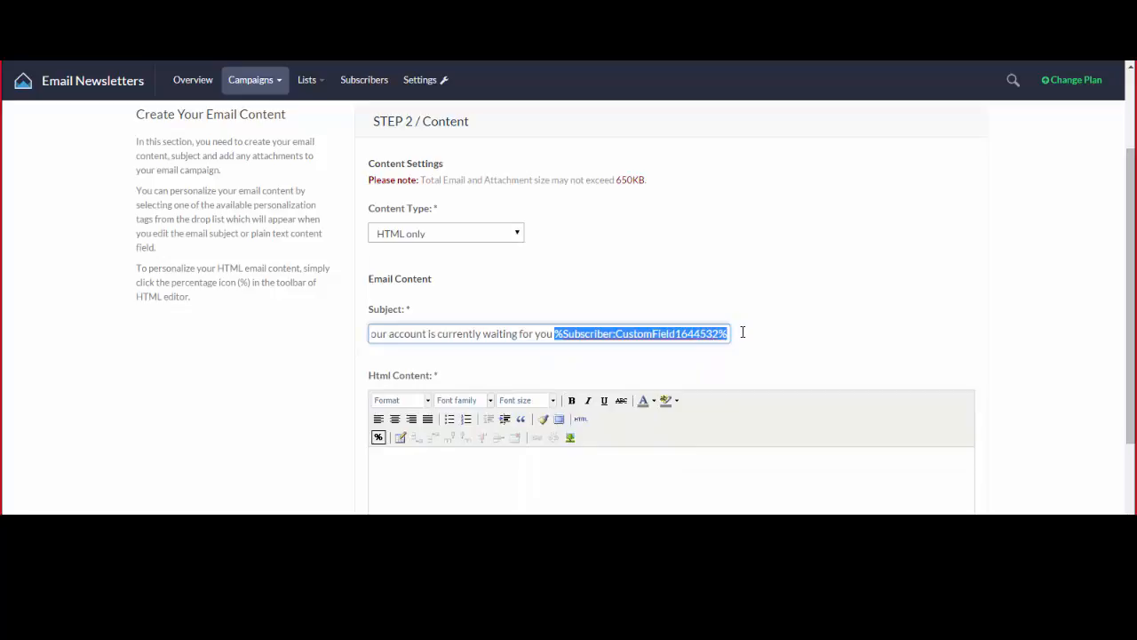
click(663, 333)
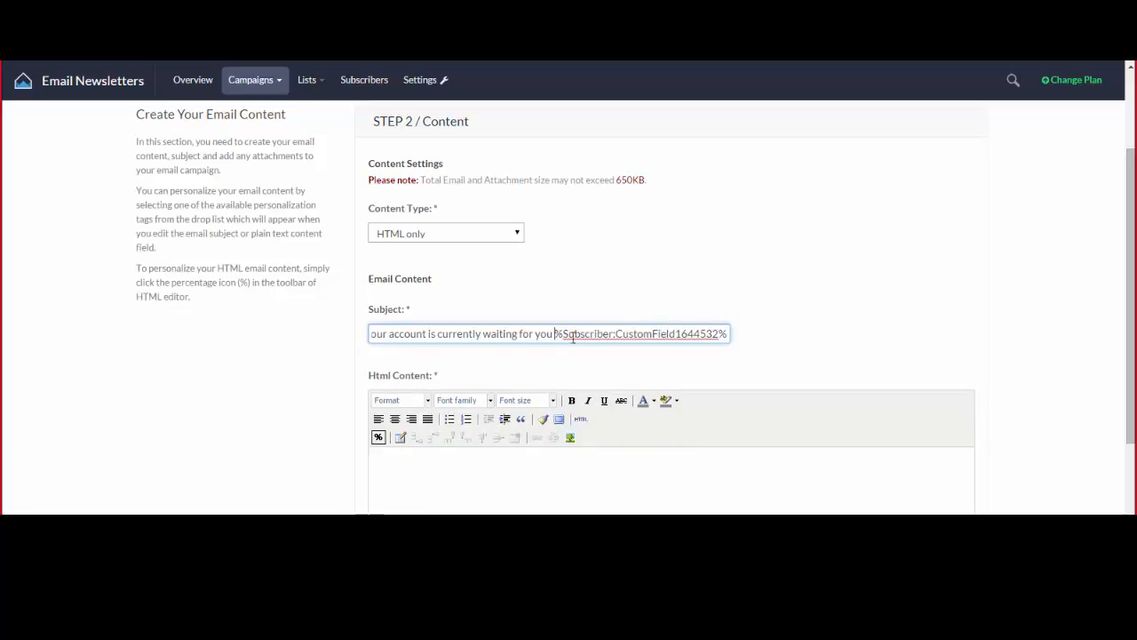
drag(557, 333, 744, 333)
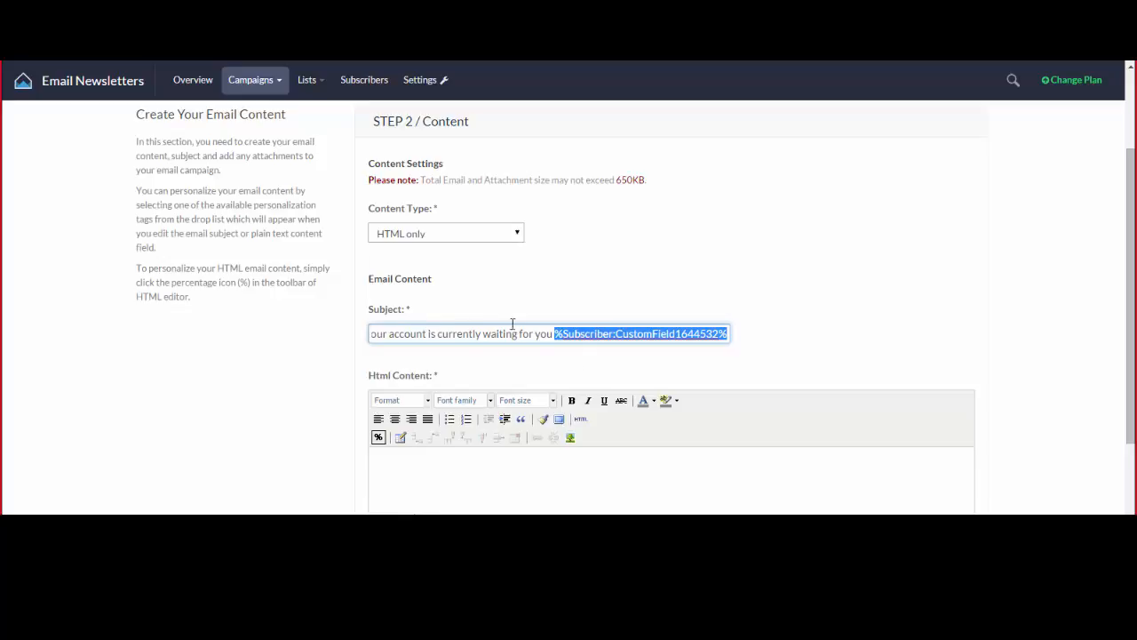
click(552, 336)
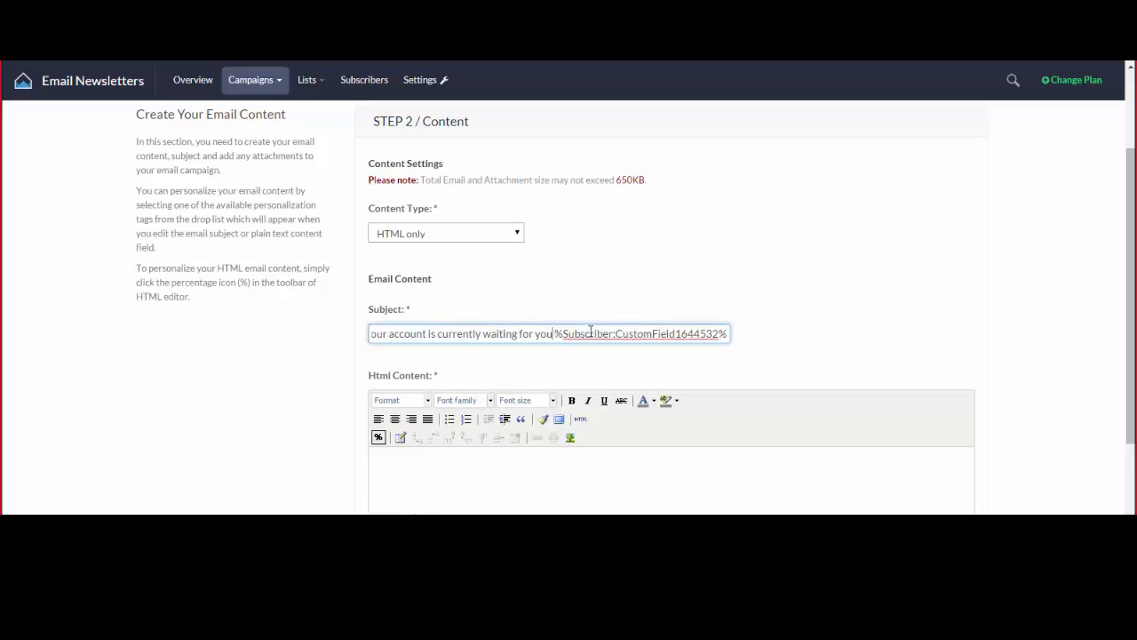
drag(587, 334, 332, 334)
click(457, 328)
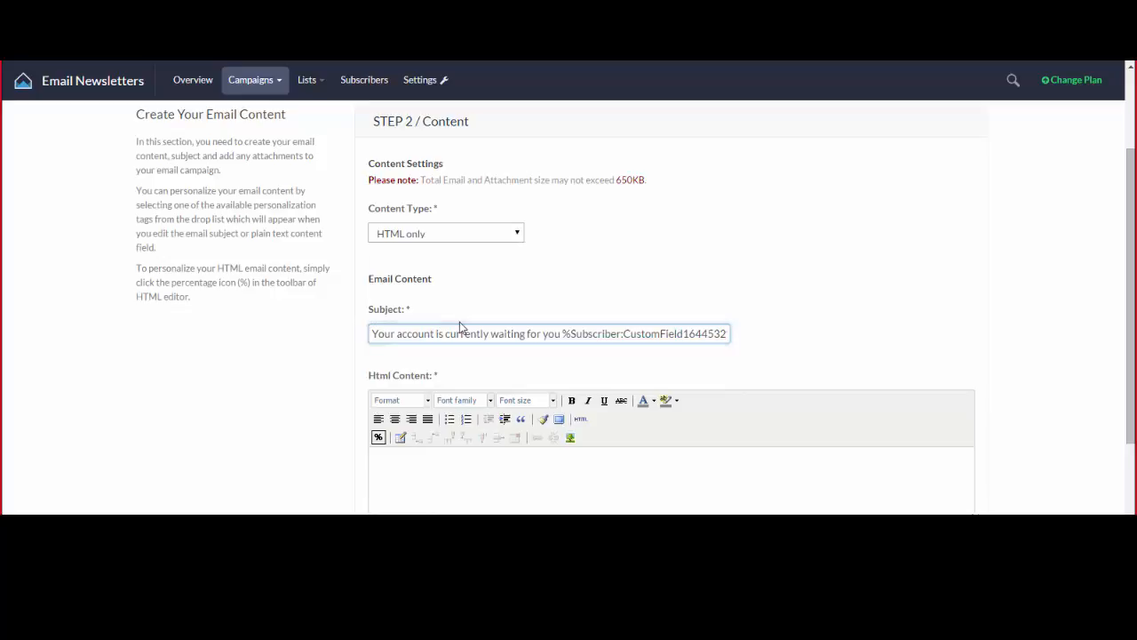
click(455, 333)
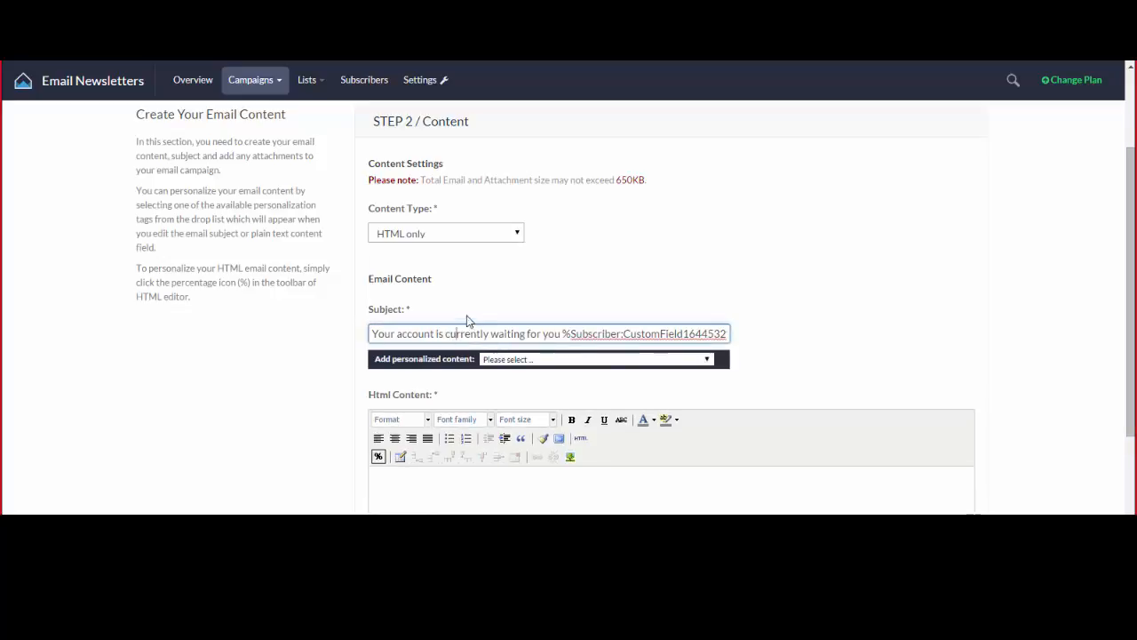
click(478, 302)
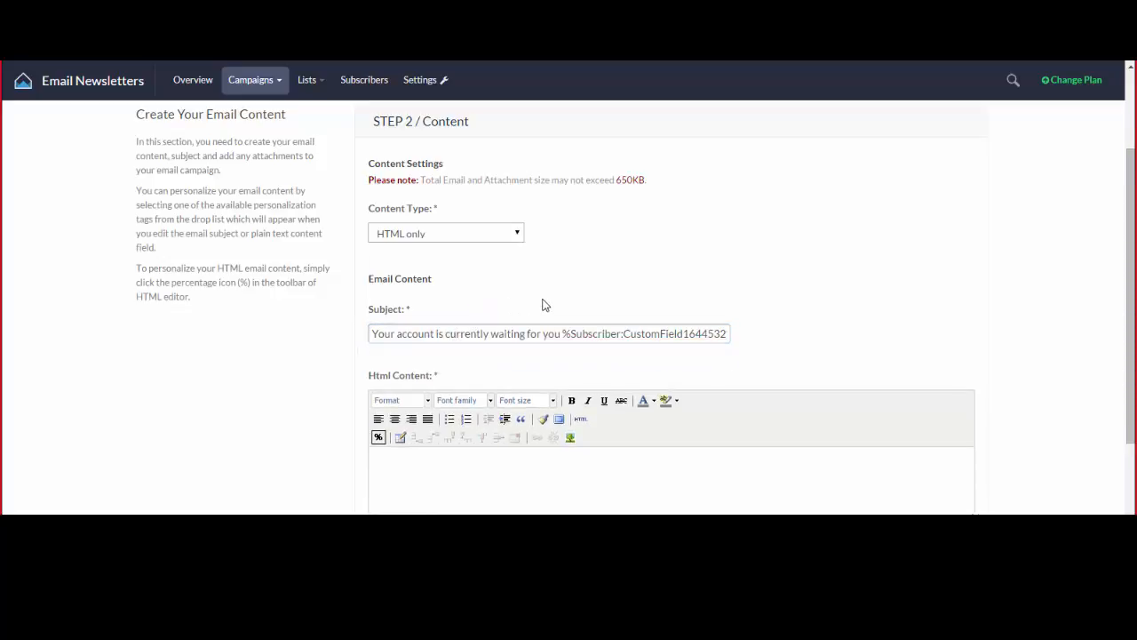
scroll(586, 275, down, 2)
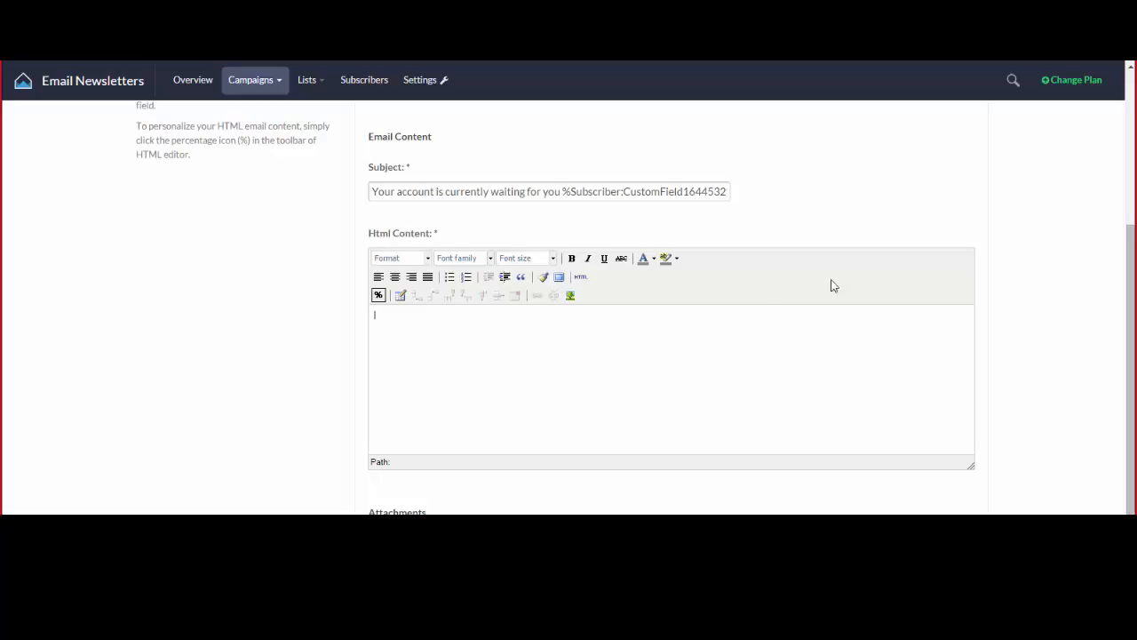
Replace the starter HTML source with the pasted newsletter template code and apply it.
click(581, 279)
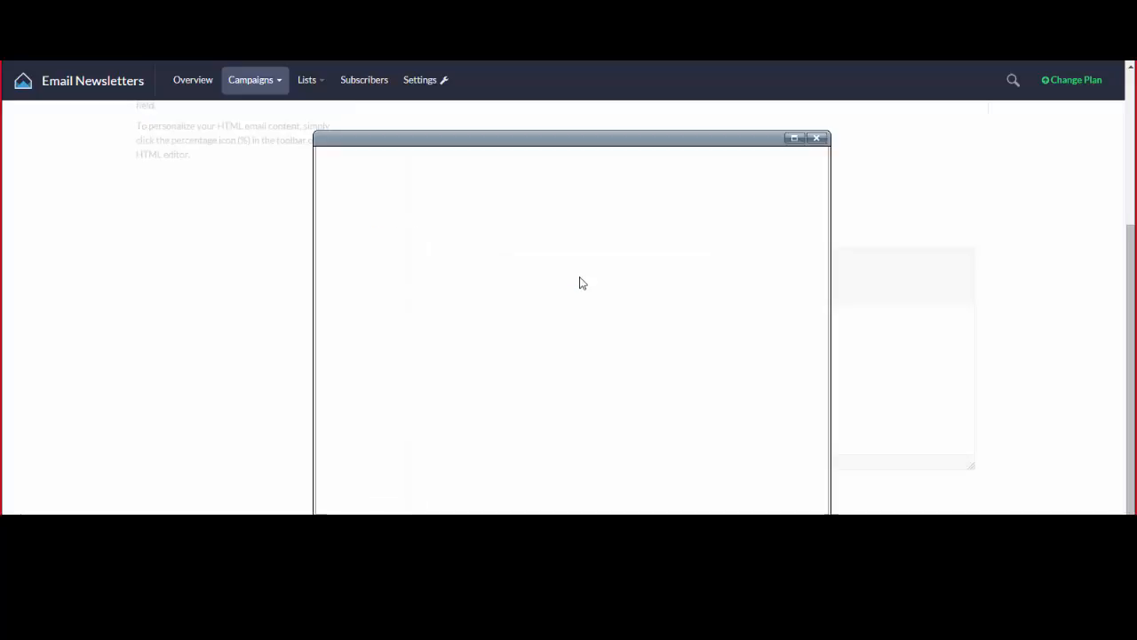
drag(493, 275, 266, 139)
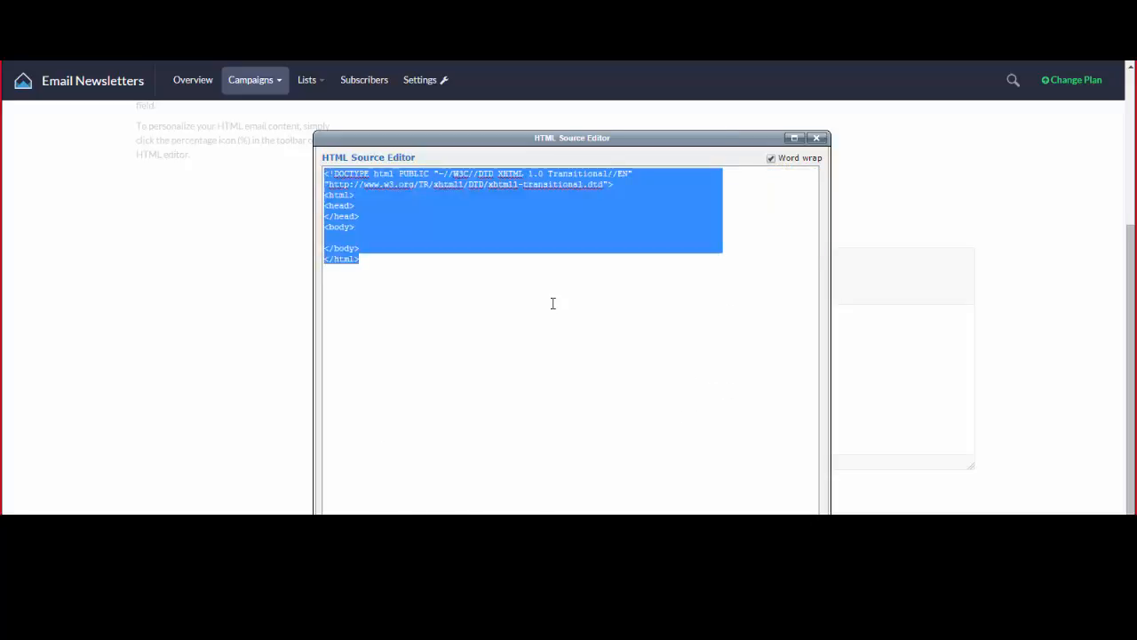
key(ctrl+v)
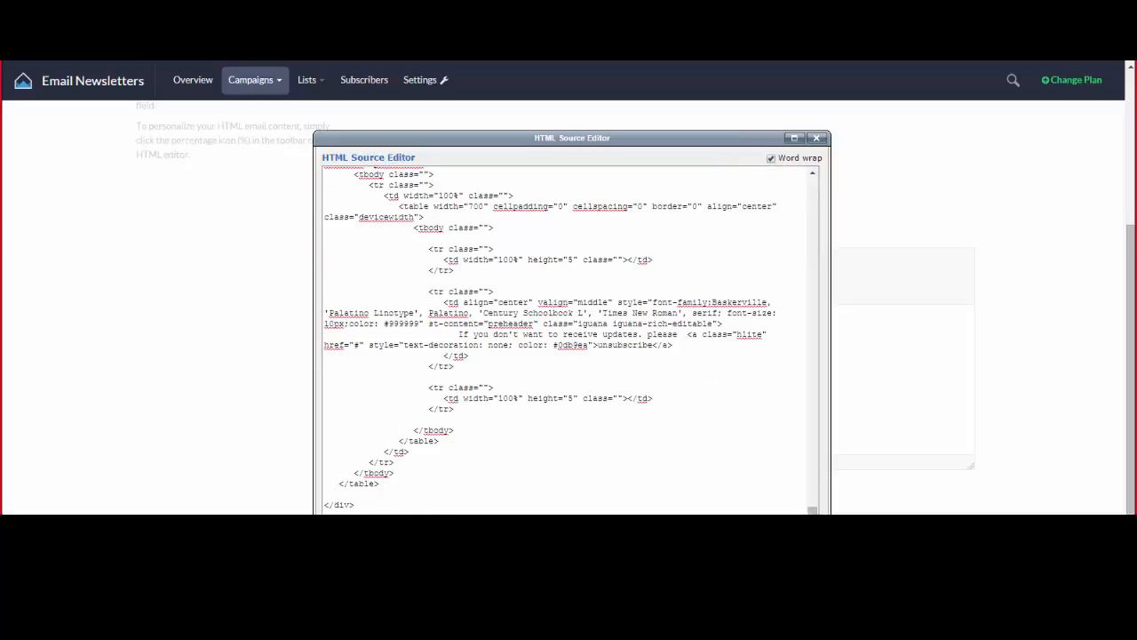
click(361, 538)
Scroll through the template in the editor, checking the Advertise, Privacy and Ts & Cs footer links.
scroll(745, 385, down, 1)
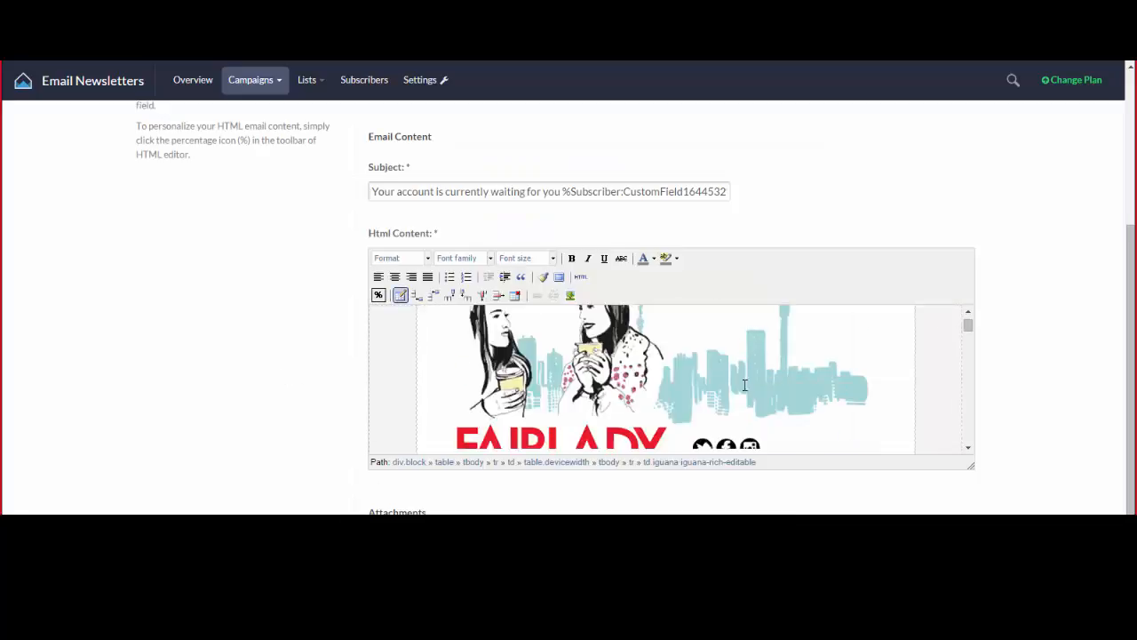
scroll(746, 385, down, 15)
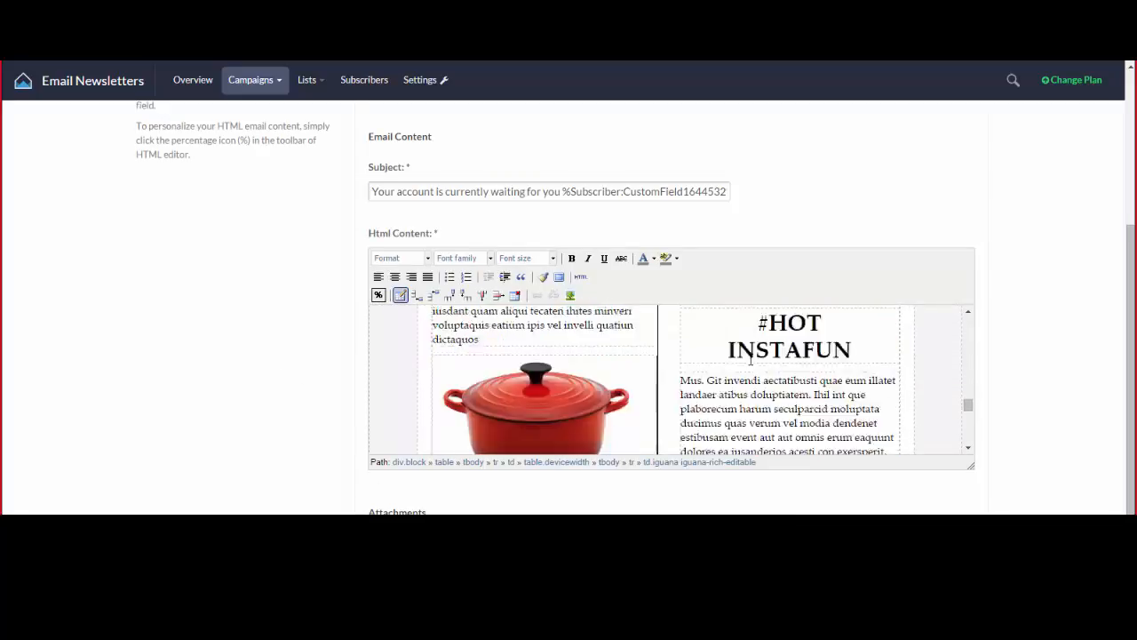
scroll(751, 358, down, 8)
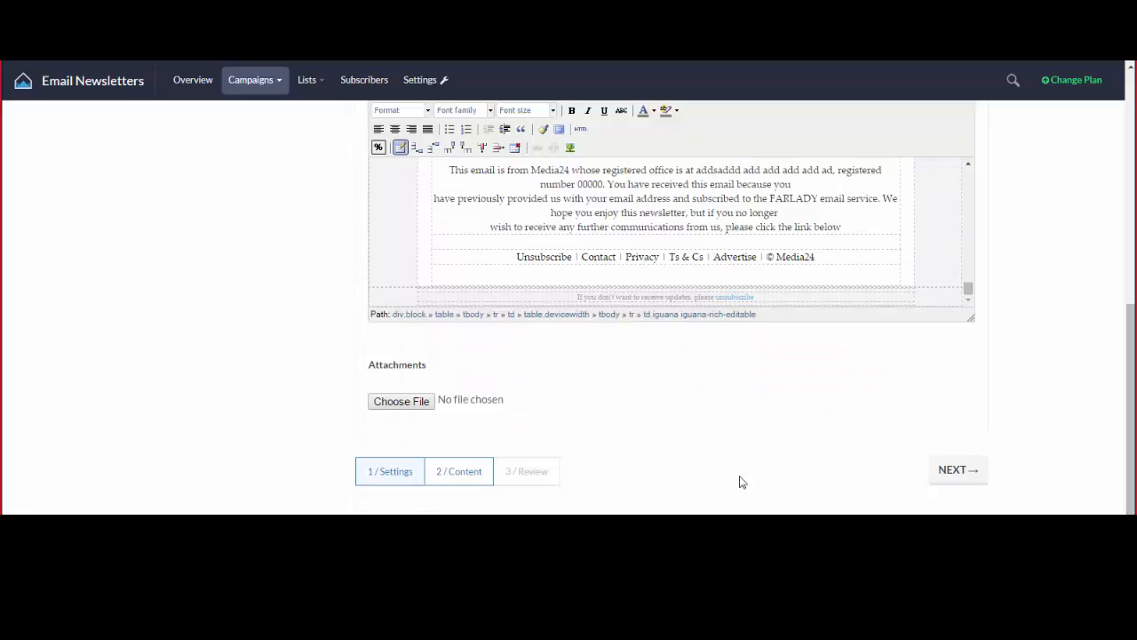
click(709, 251)
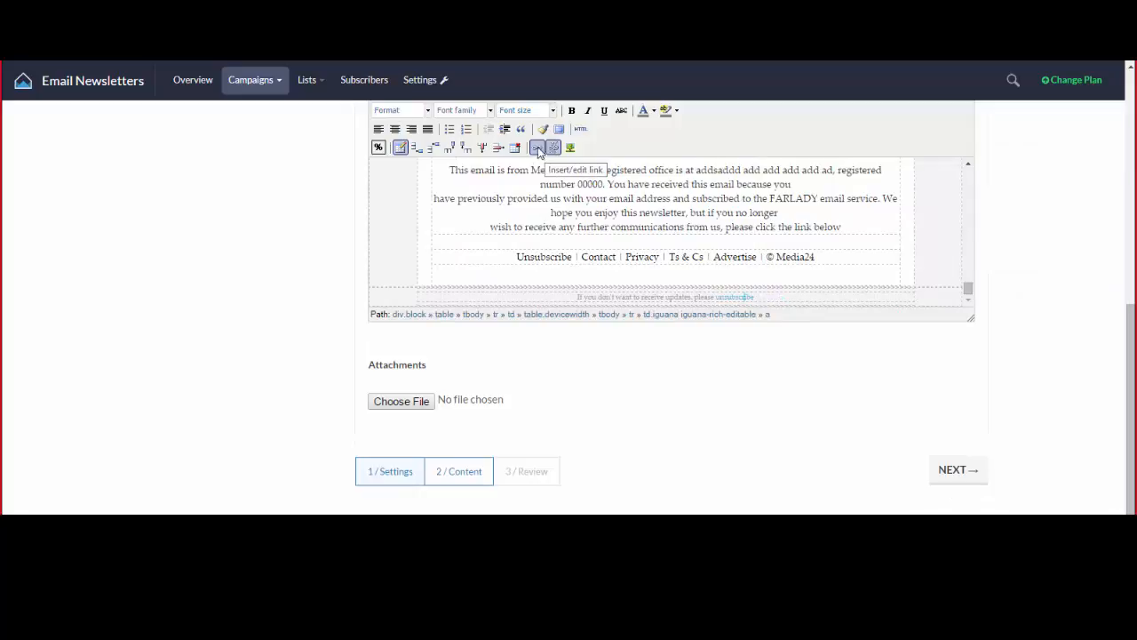
scroll(1100, 329, up, 1)
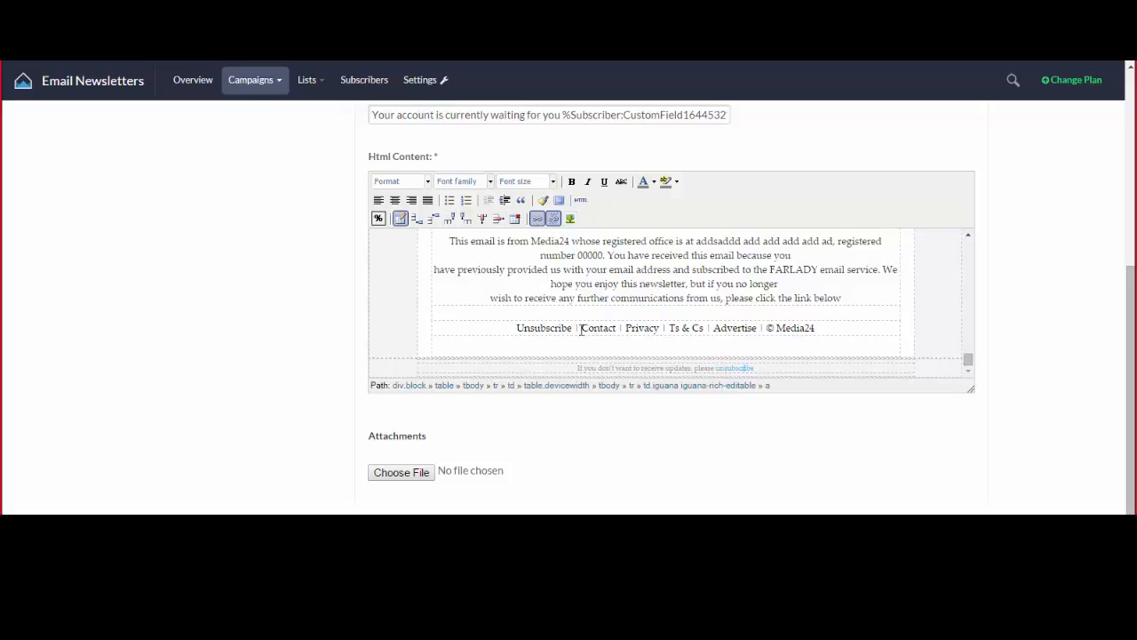
click(646, 326)
click(781, 330)
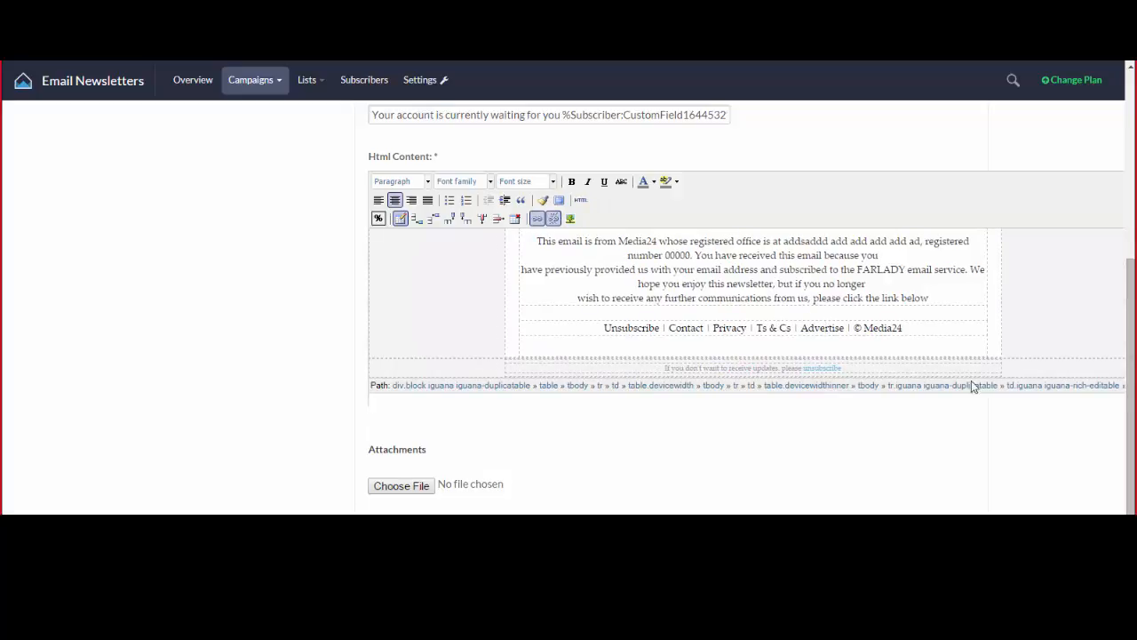
scroll(394, 304, up, 3)
scroll(350, 225, down, 1)
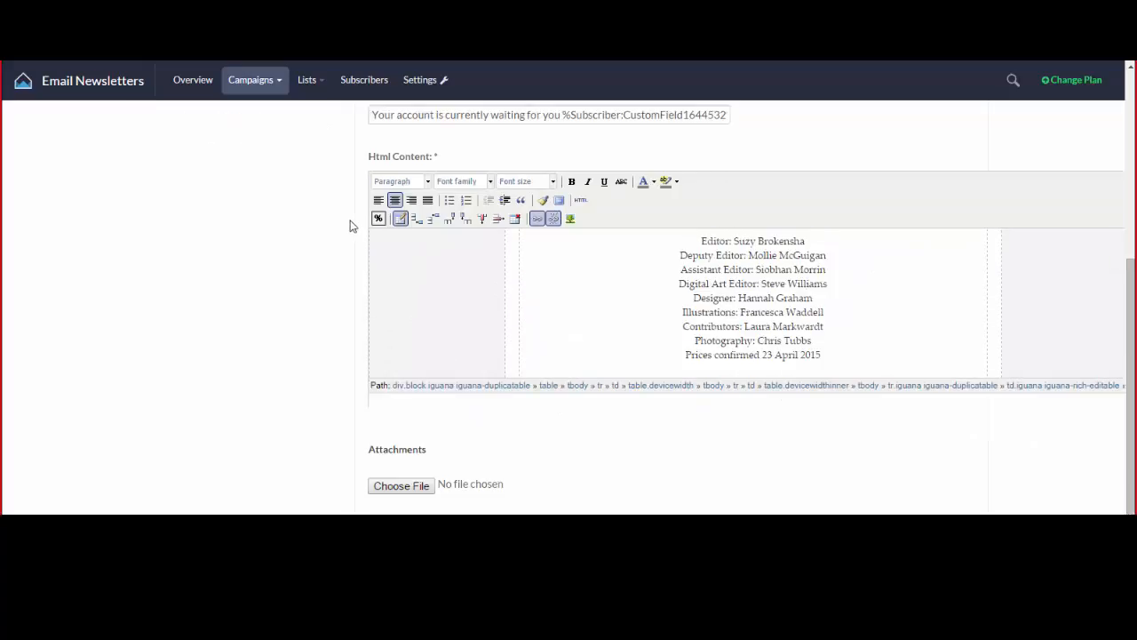
scroll(350, 226, down, 1)
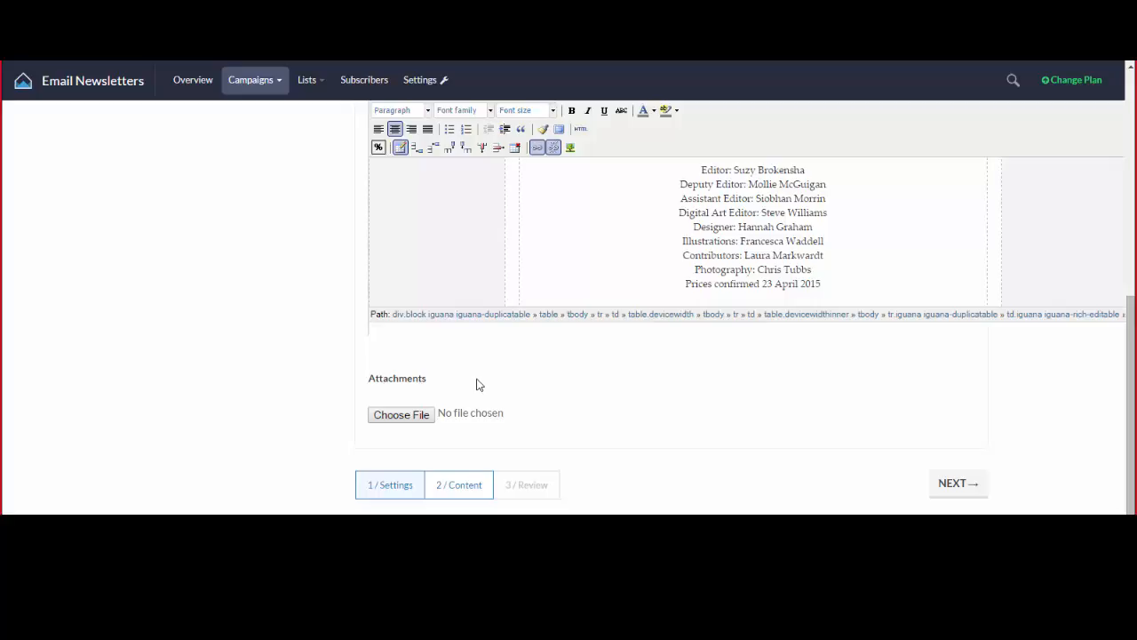
scroll(222, 341, up, 3)
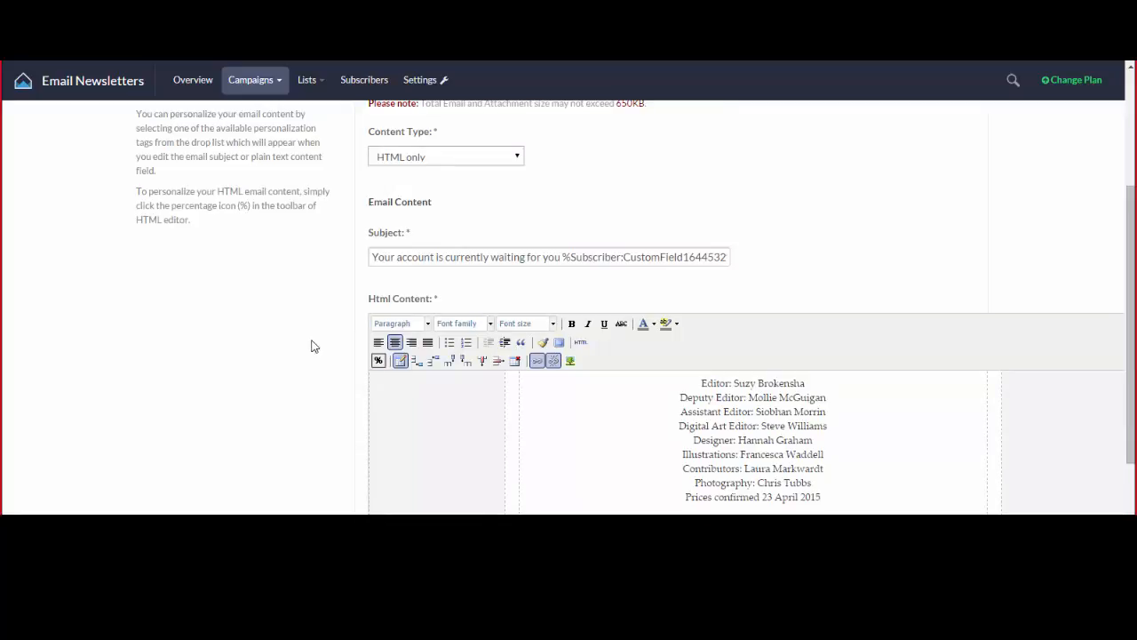
scroll(564, 287, down, 3)
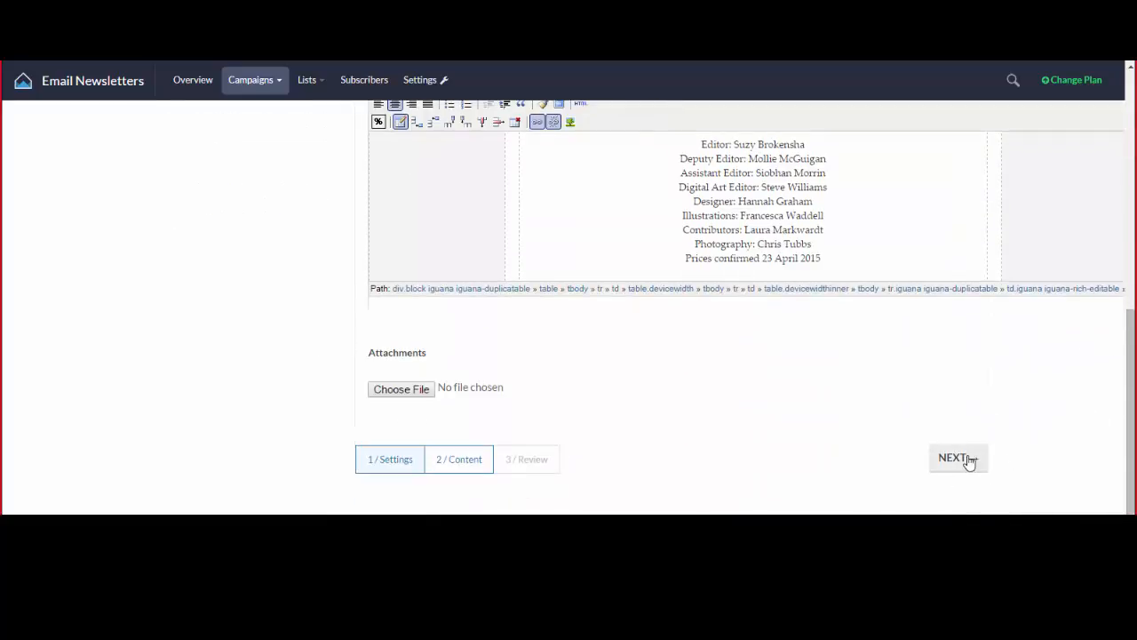
scroll(193, 373, up, 2)
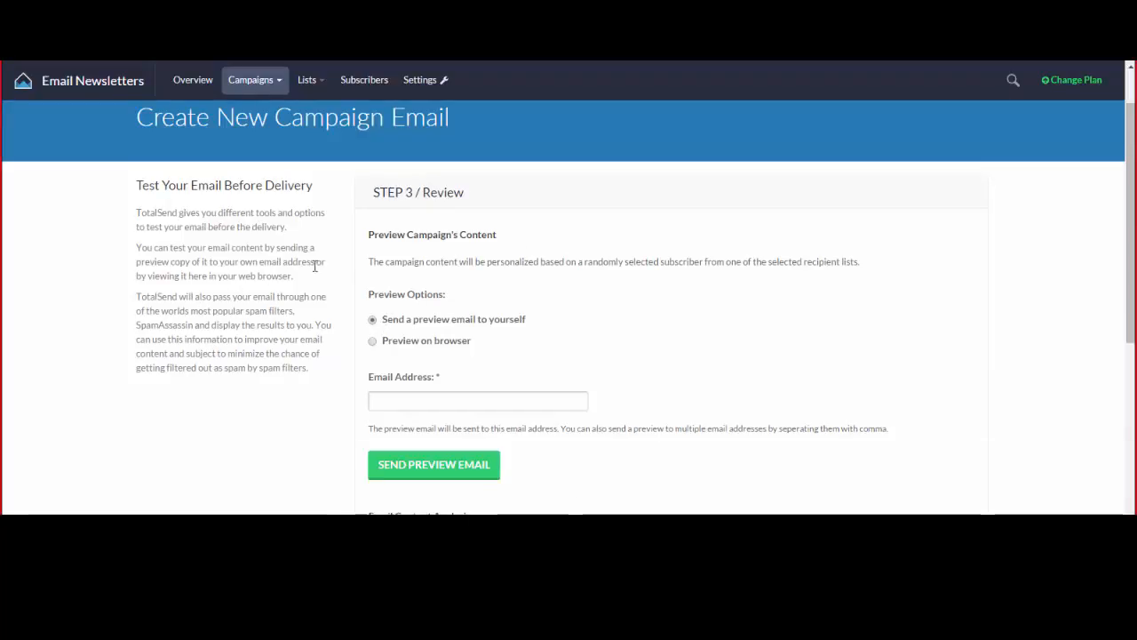
Preview the campaign in the browser, scroll down to its footer, then close the preview tab.
click(421, 344)
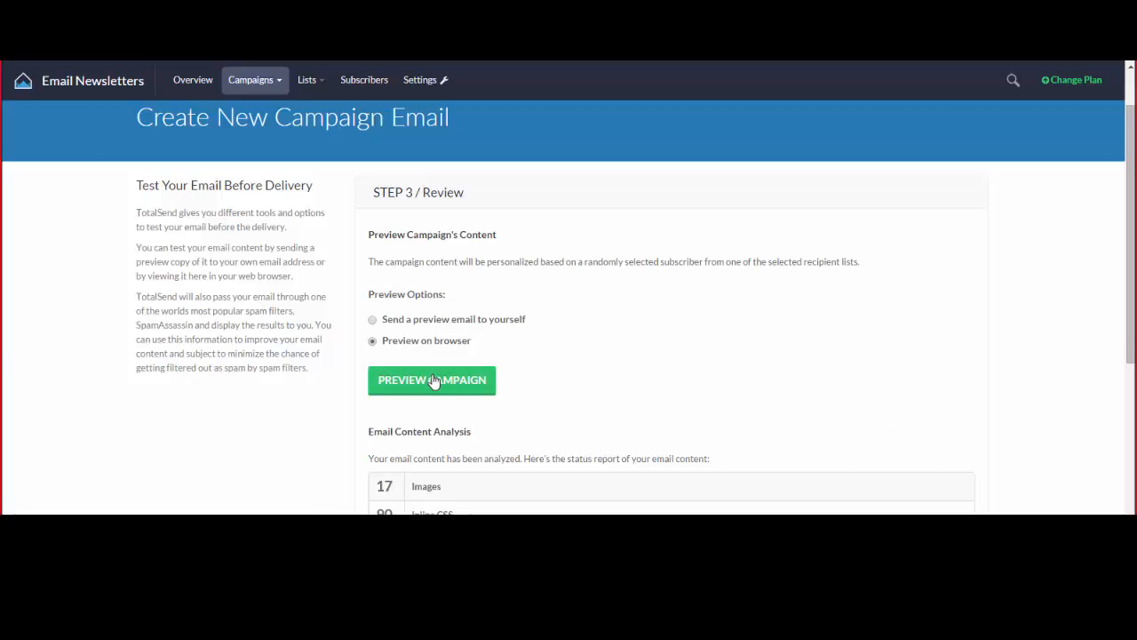
click(462, 392)
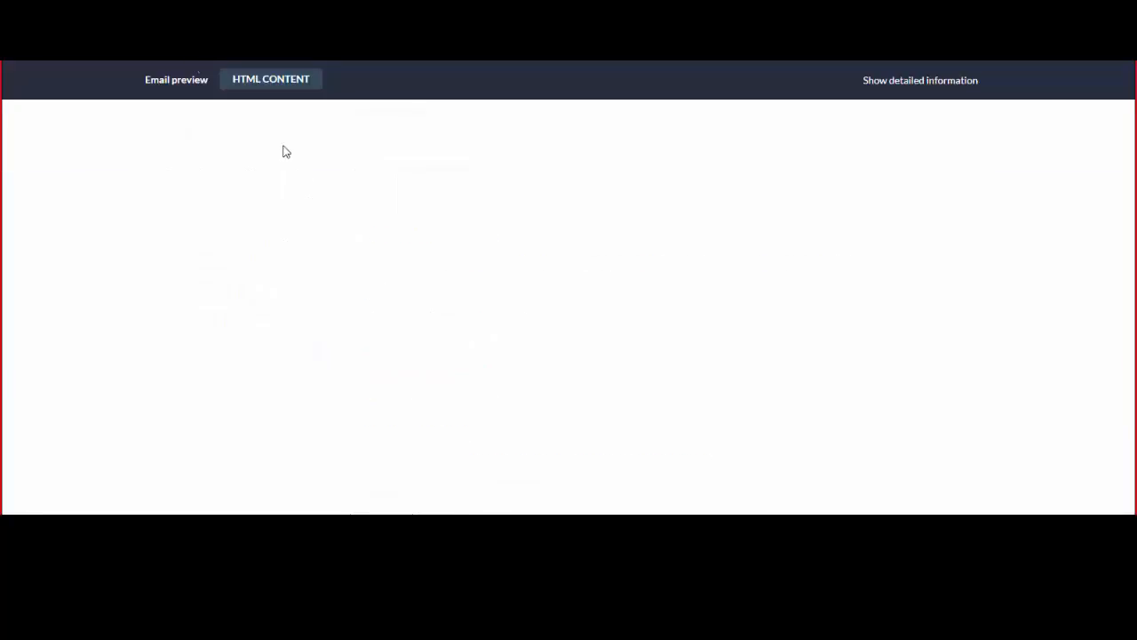
scroll(651, 289, down, 15)
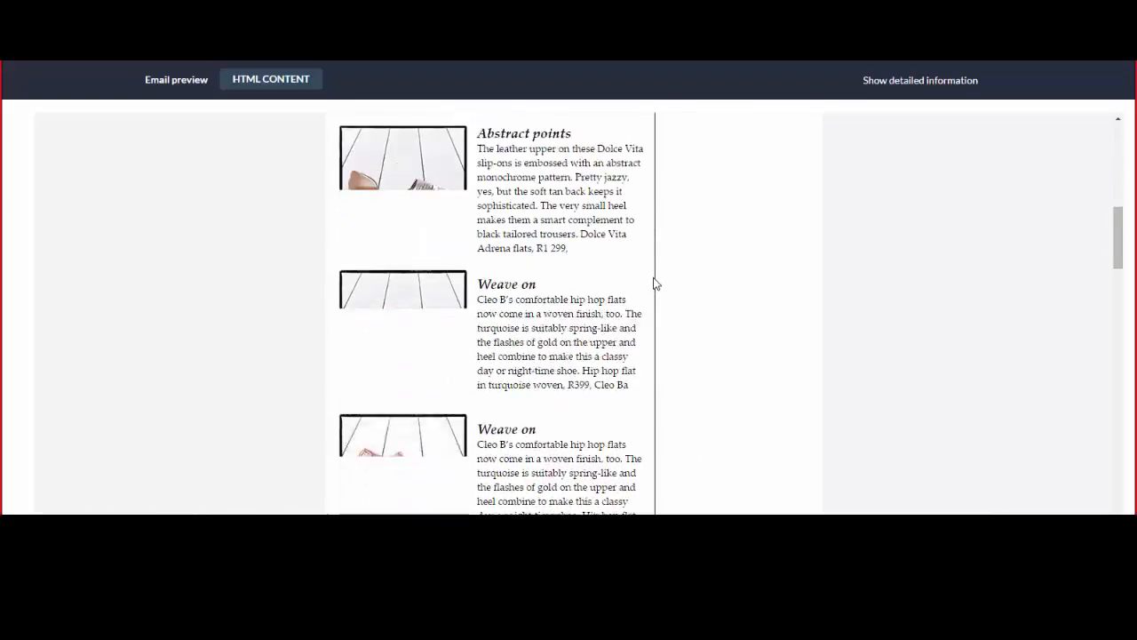
scroll(655, 283, down, 10)
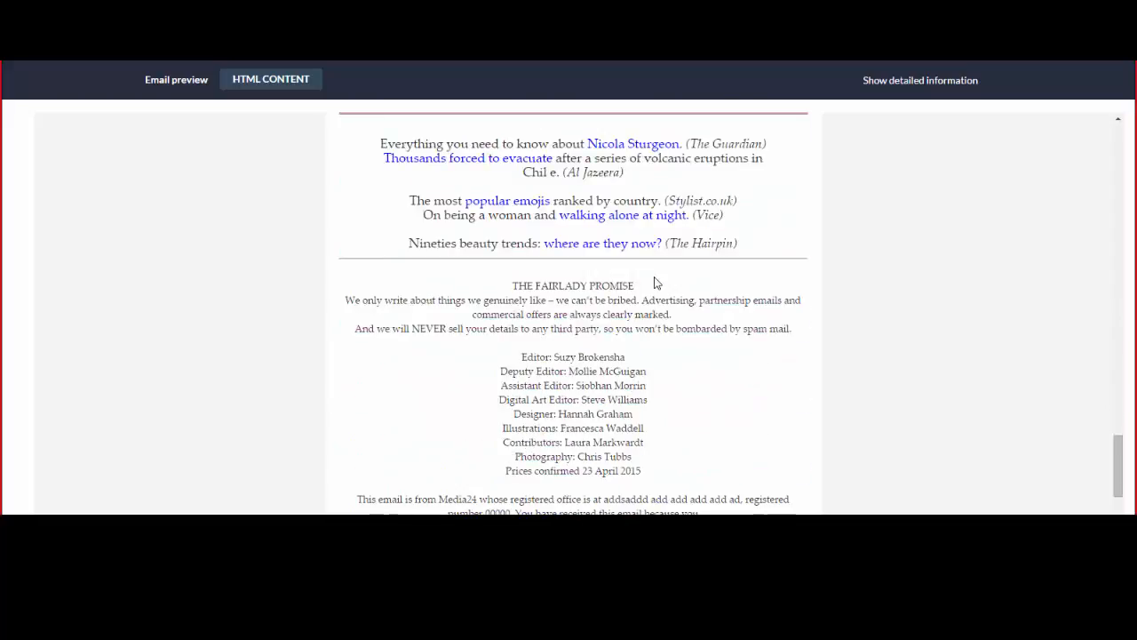
scroll(658, 279, up, 8)
scroll(656, 266, down, 10)
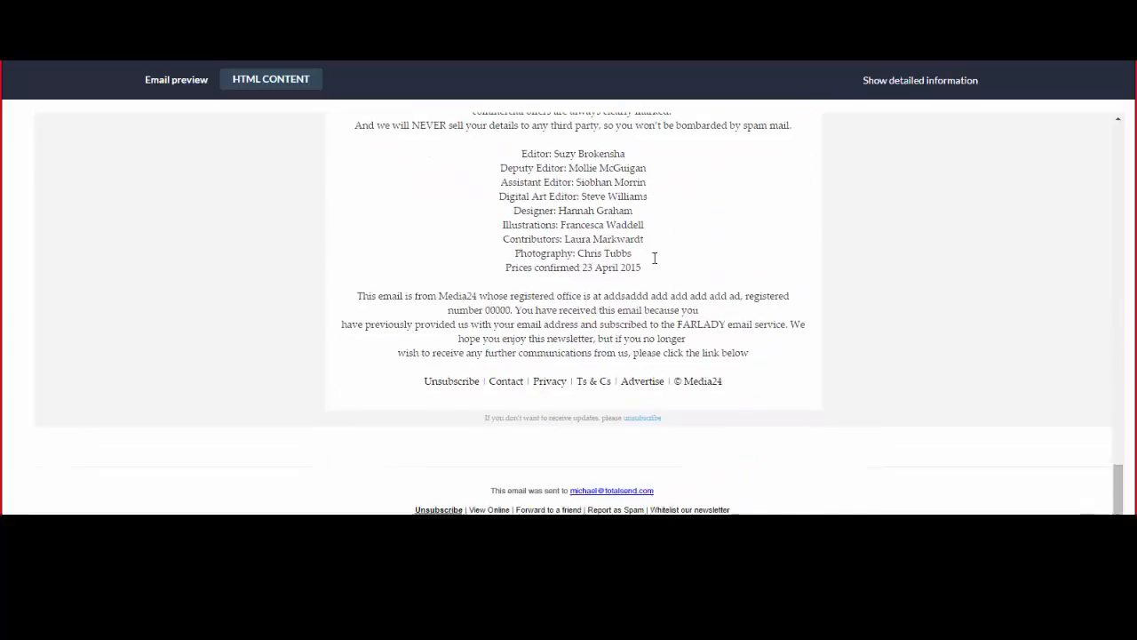
key(ctrl+w)
scroll(319, 357, up, 1)
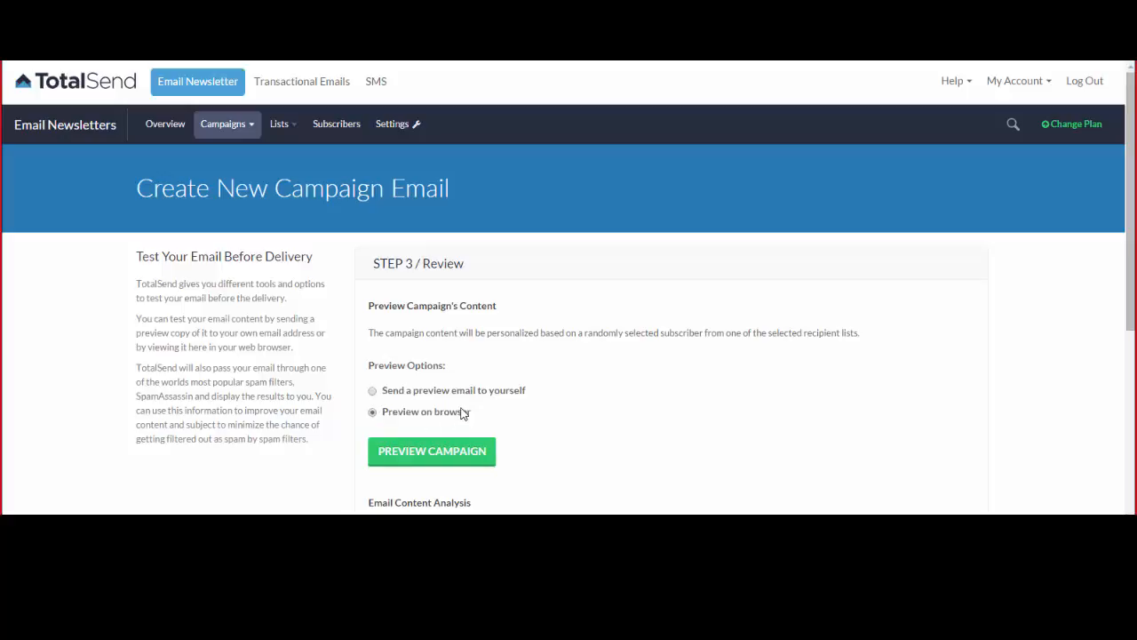
Send a preview email to yourself, filling in your address from the autocomplete suggestion.
click(410, 391)
scroll(413, 393, down, 1)
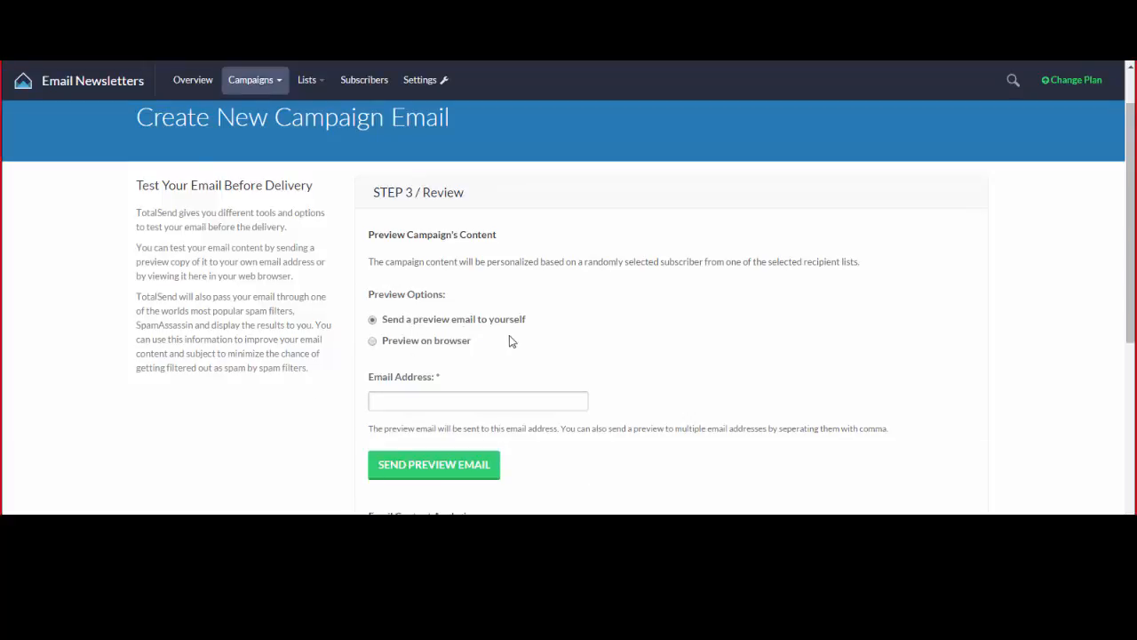
click(501, 403)
text(michael)
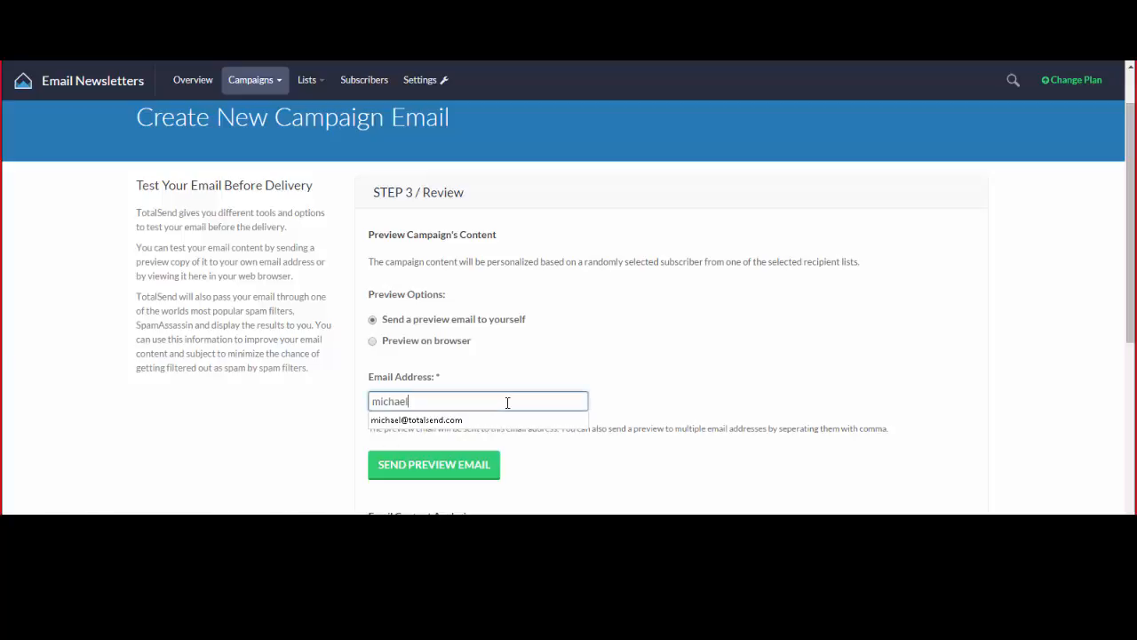
key(Down)
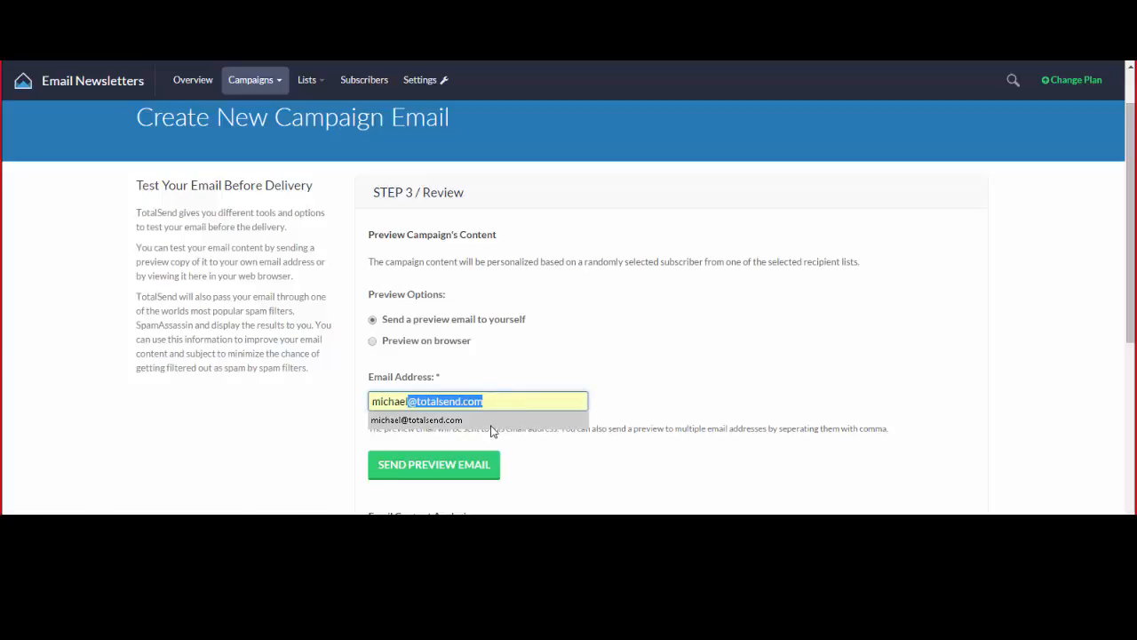
click(491, 425)
scroll(401, 469, up, 1)
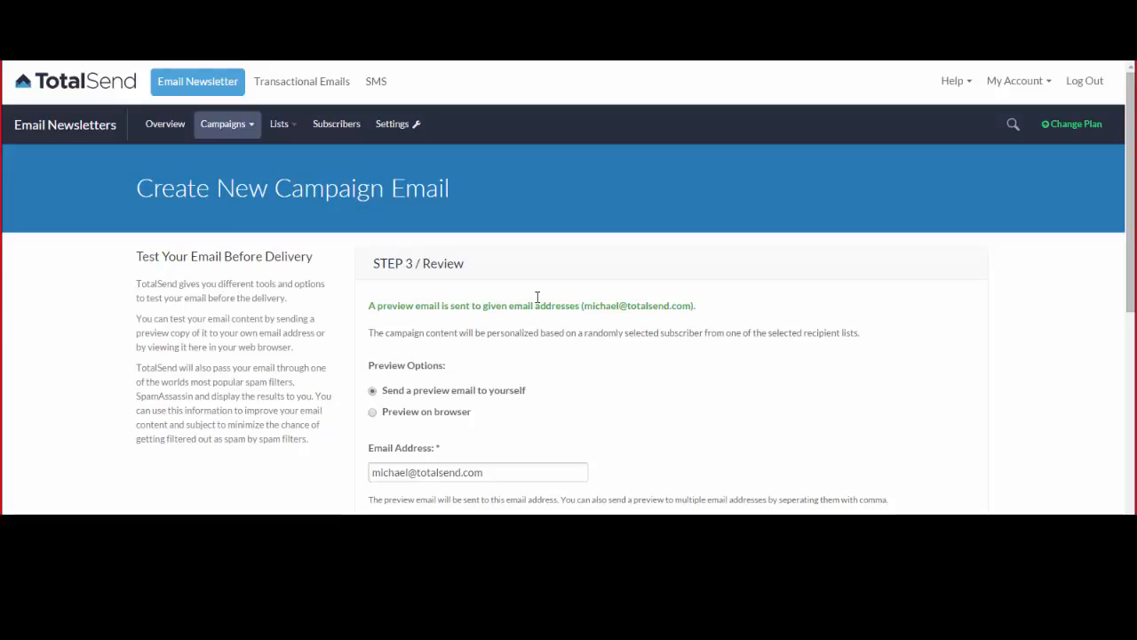
scroll(432, 244, down, 3)
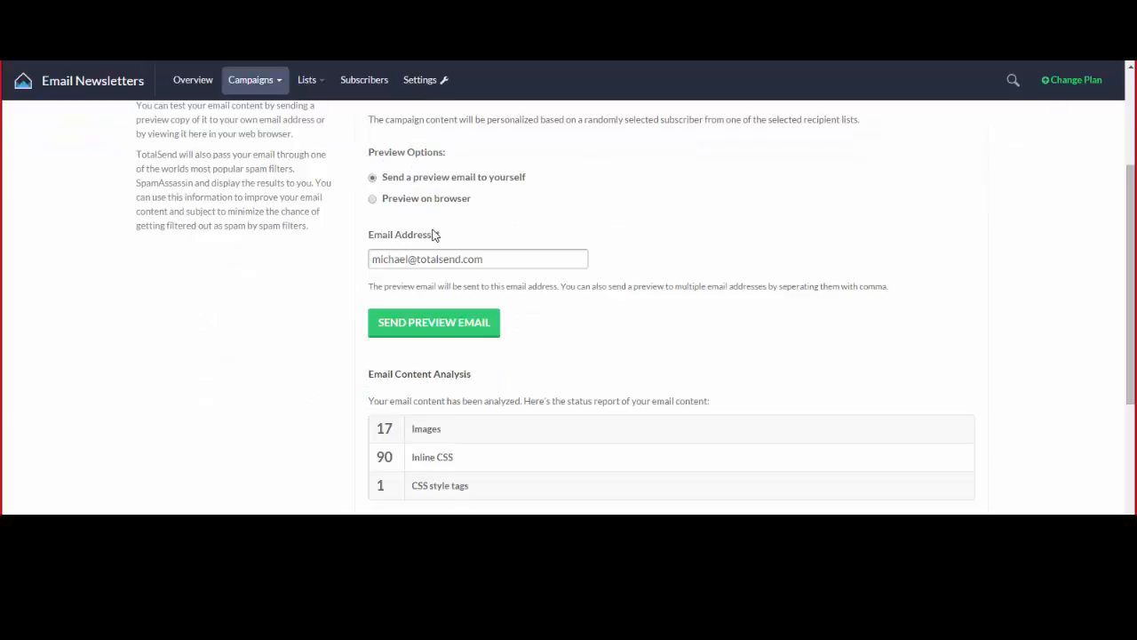
Scroll down to the Email Content Analysis (17 images, 90 inline CSS) and Spam Filter Test tables.
scroll(597, 220, down, 2)
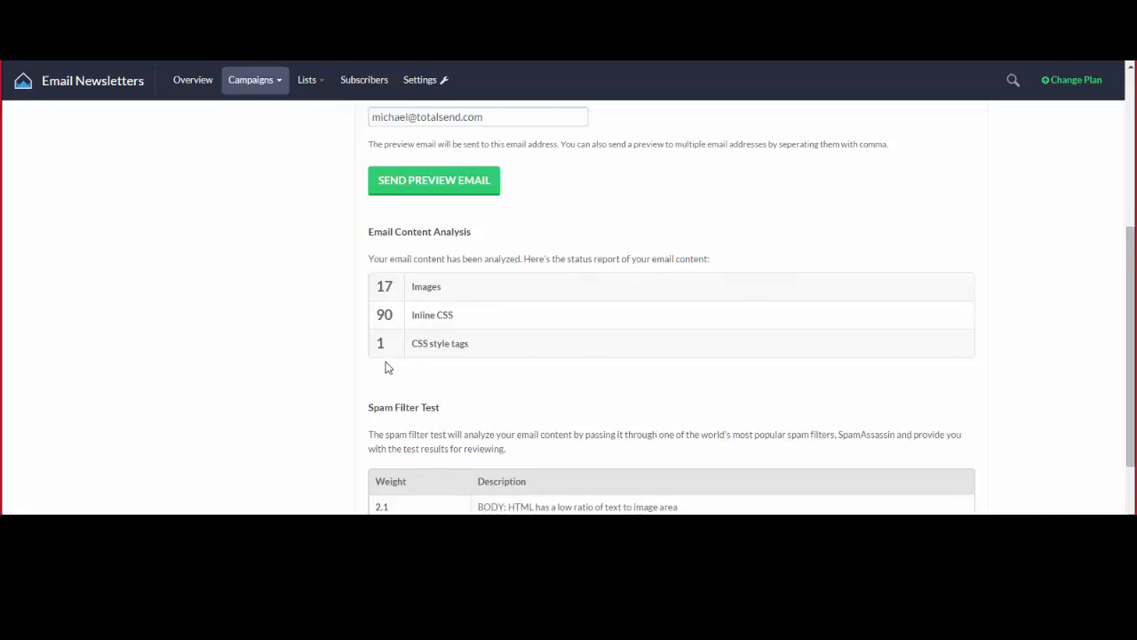
scroll(386, 368, down, 1)
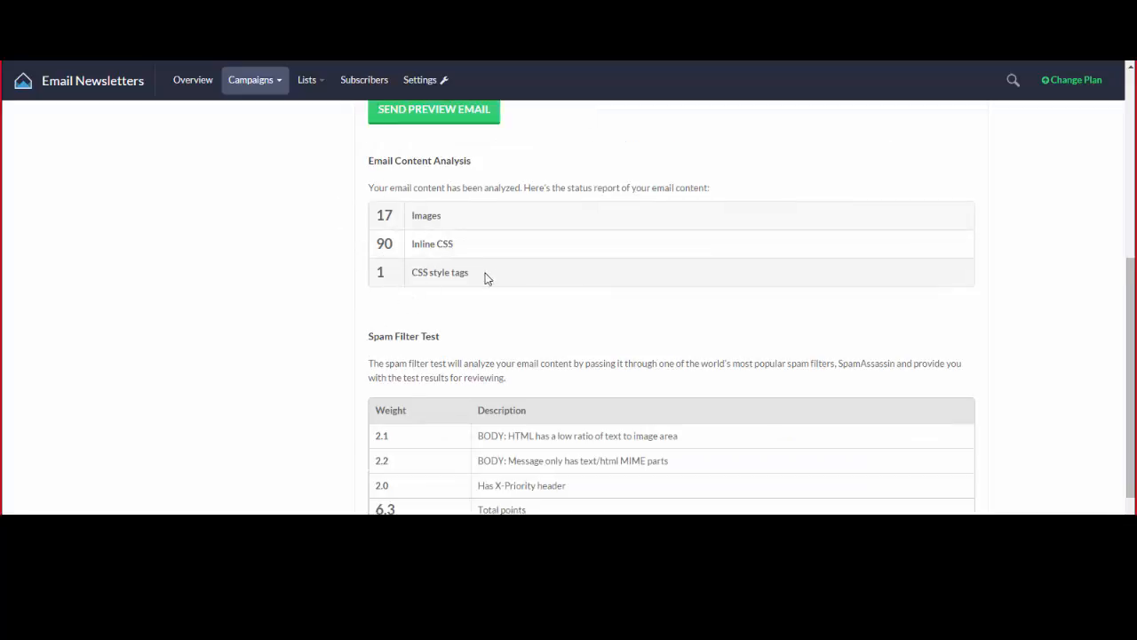
scroll(471, 273, down, 1)
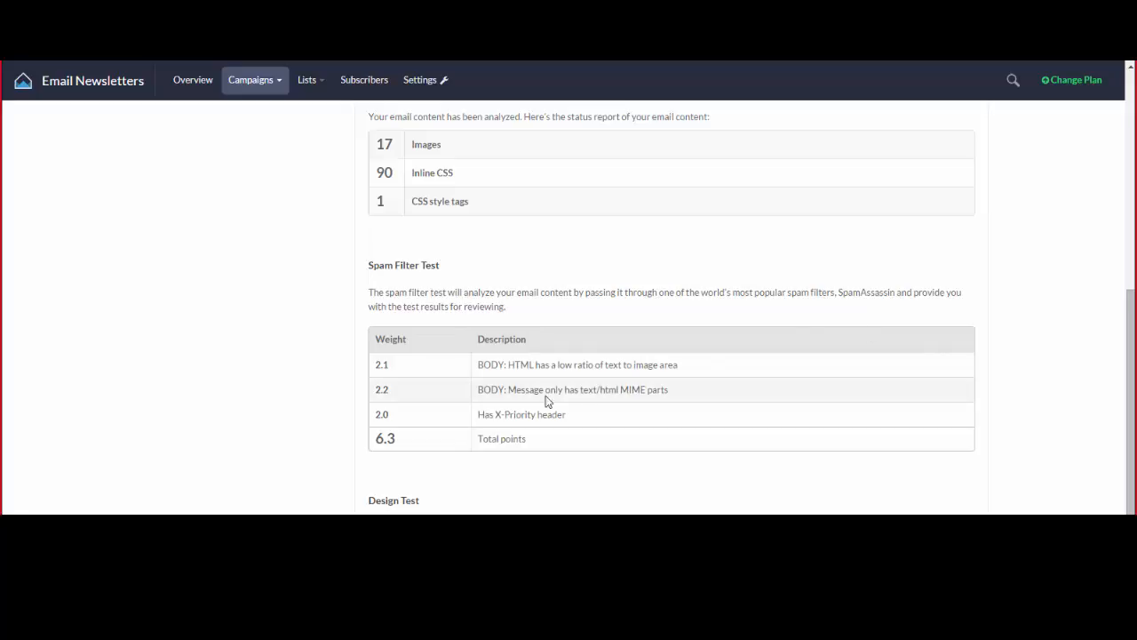
Highlight the 6.3 total points spam filter score.
drag(376, 438, 398, 439)
click(401, 445)
click(401, 445)
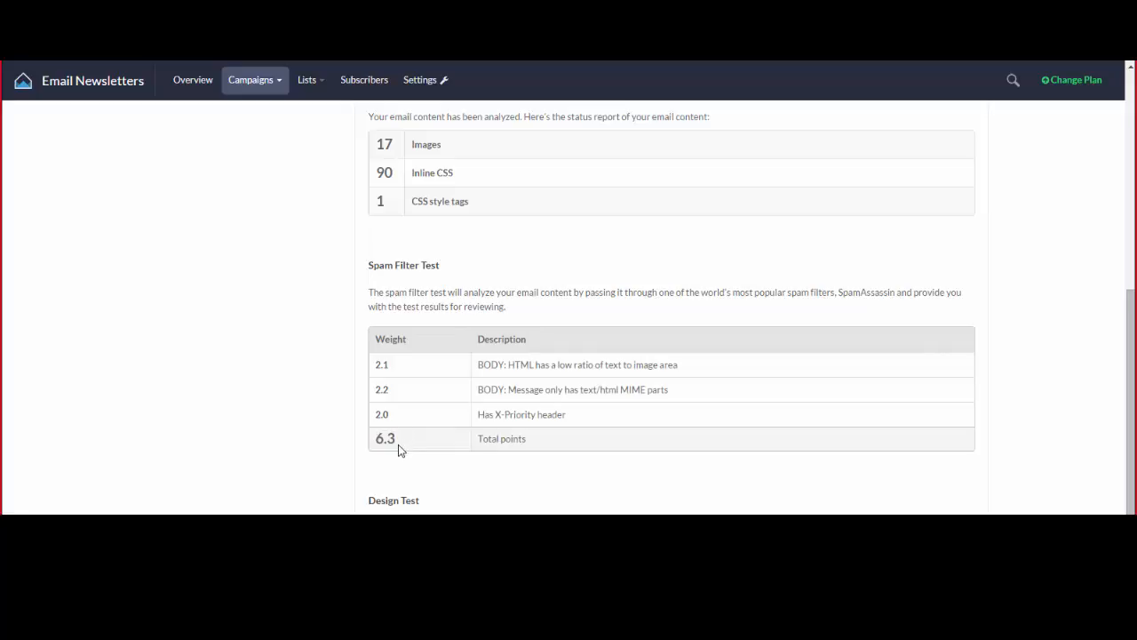
drag(379, 438, 410, 438)
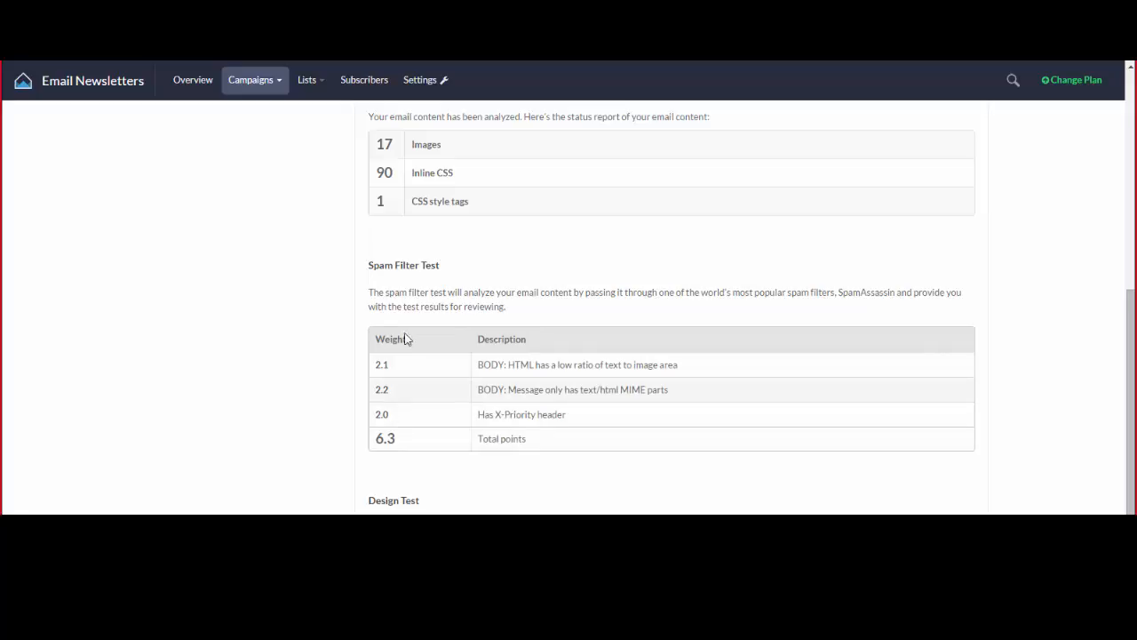
drag(379, 438, 399, 438)
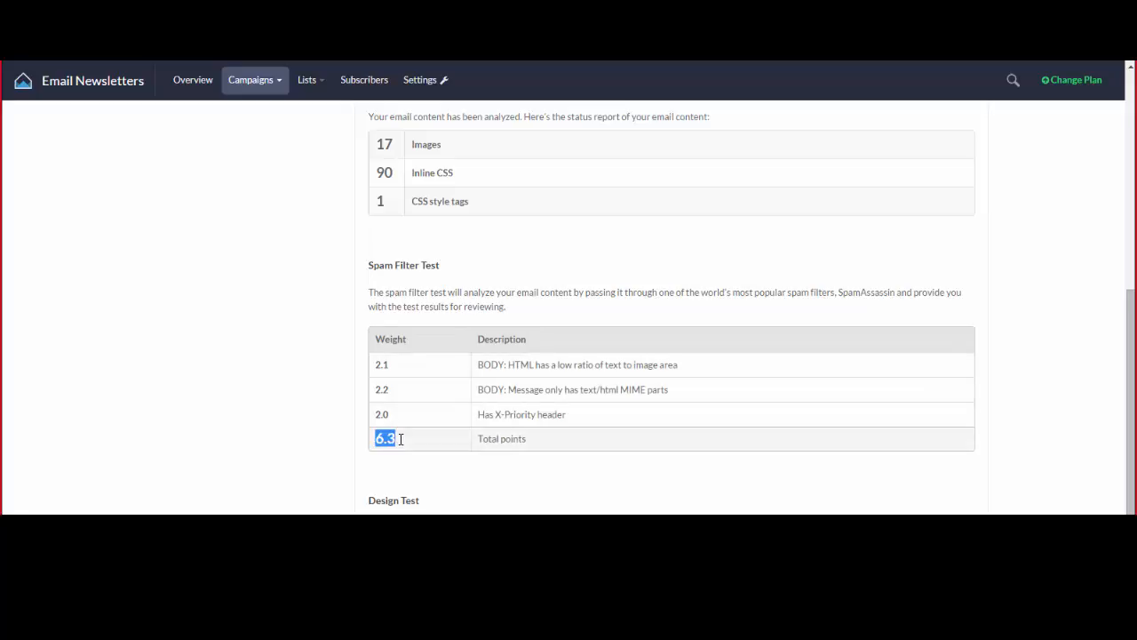
click(399, 440)
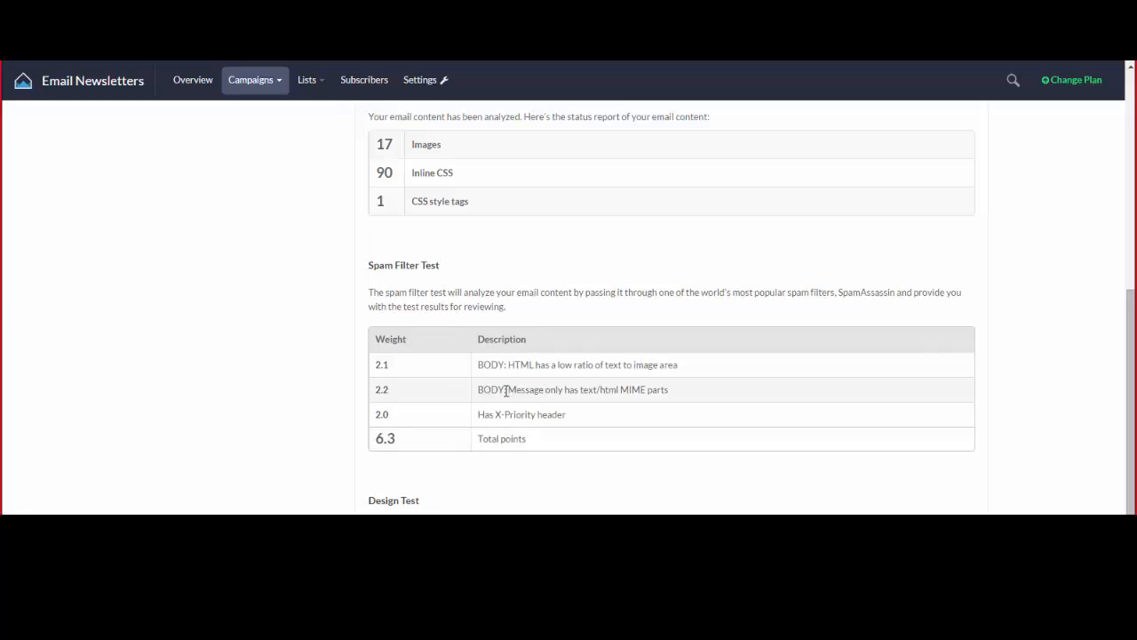
Point out the 2.2-weight MIME parts rule and its html/text wording.
triple_click(394, 394)
drag(509, 390, 620, 390)
click(660, 391)
double_click(590, 394)
click(580, 391)
drag(388, 389, 371, 388)
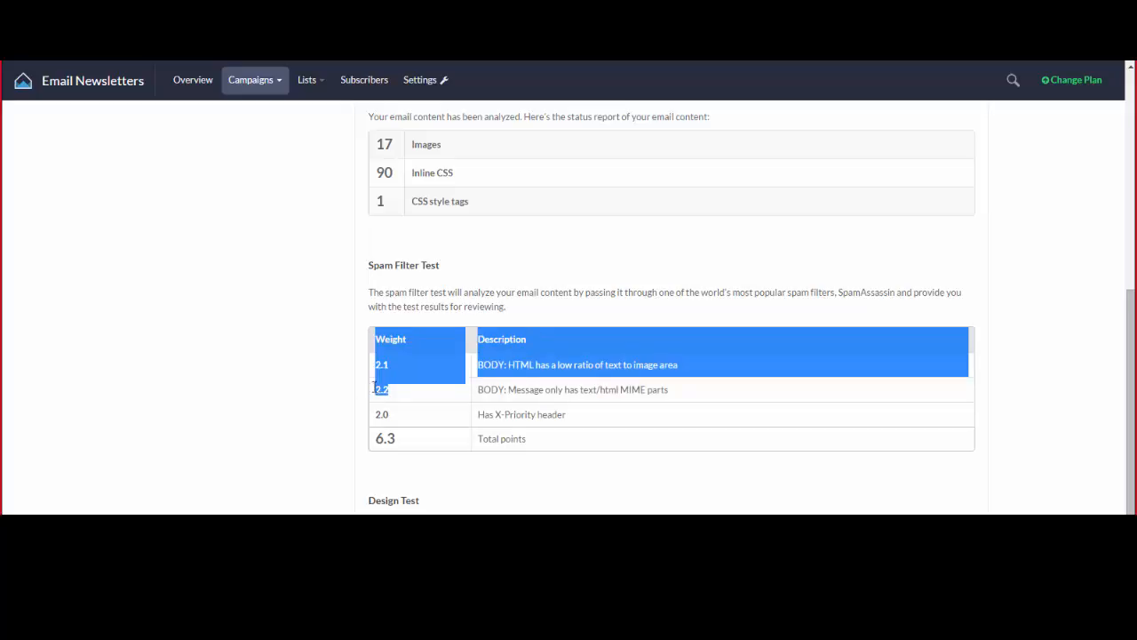
double_click(381, 388)
click(419, 420)
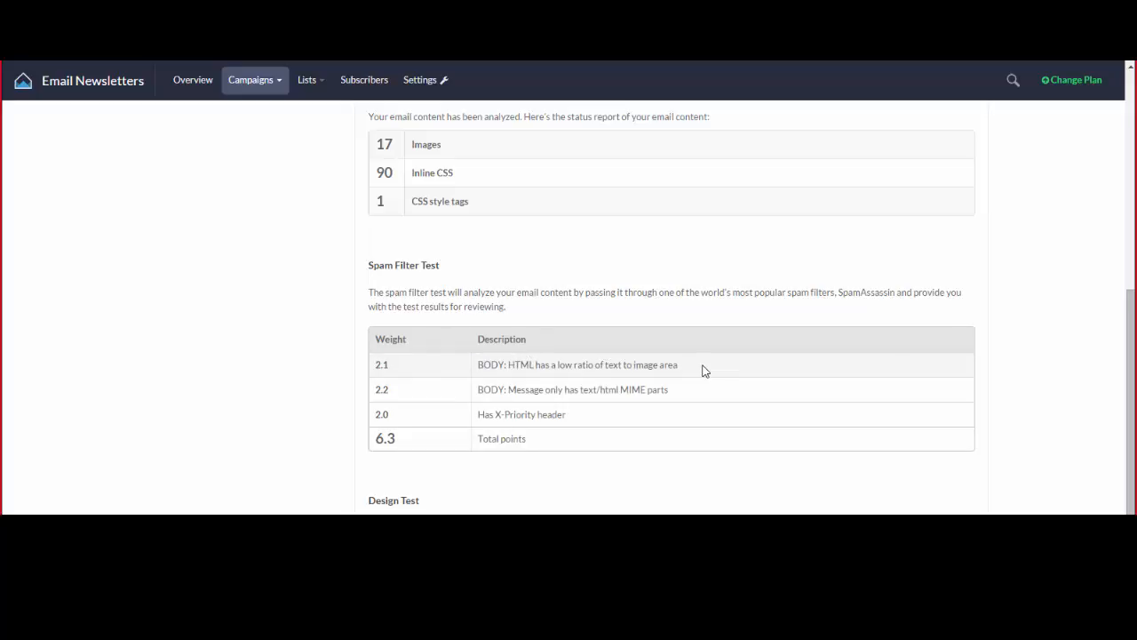
Point out the low text-to-image ratio and X-Priority header rules, then scroll to Design Test.
drag(686, 370, 534, 373)
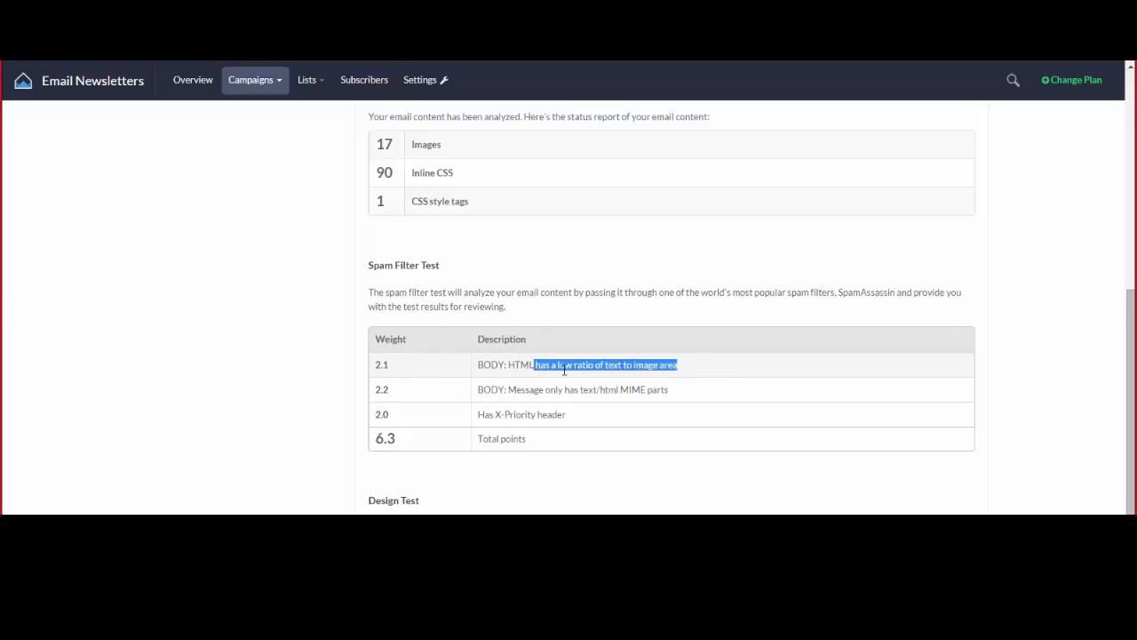
click(565, 369)
drag(603, 365, 624, 366)
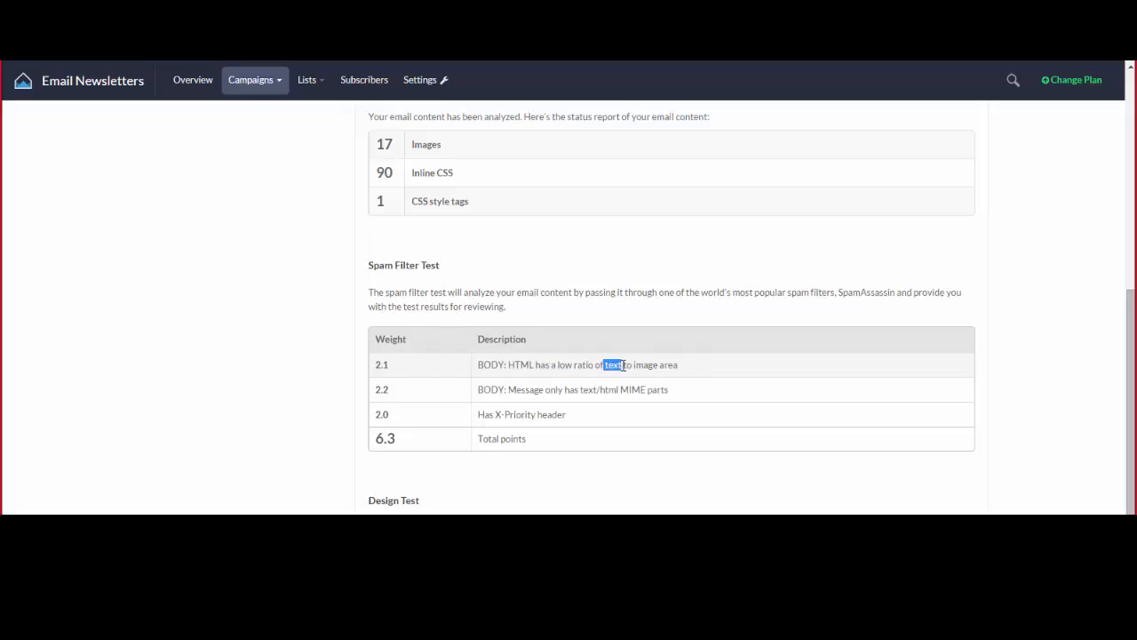
click(671, 368)
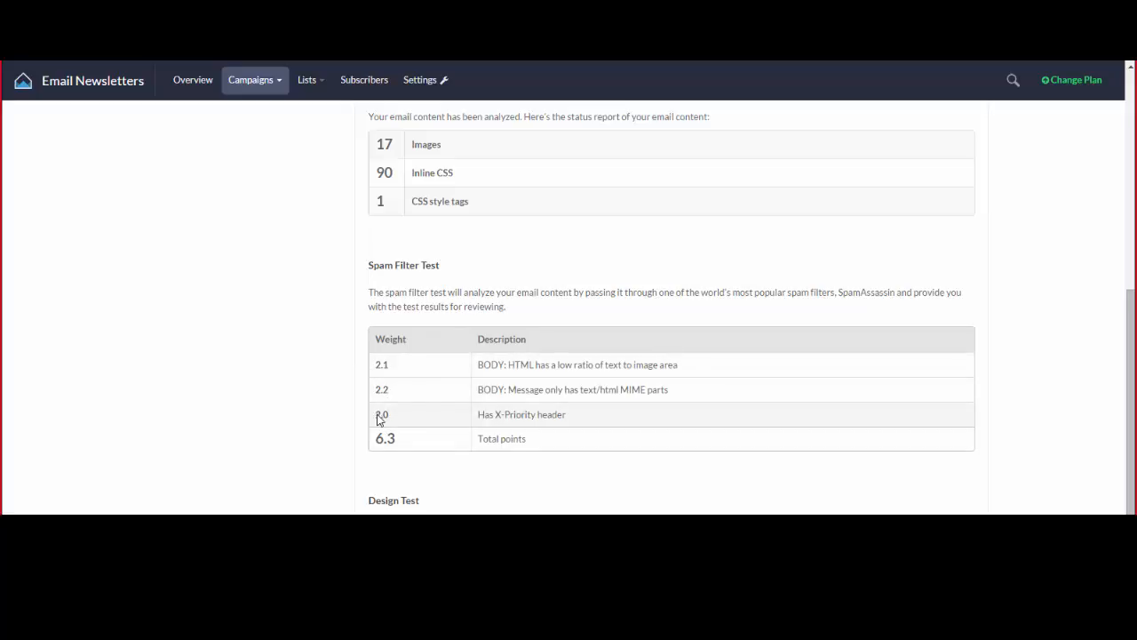
drag(481, 414, 568, 414)
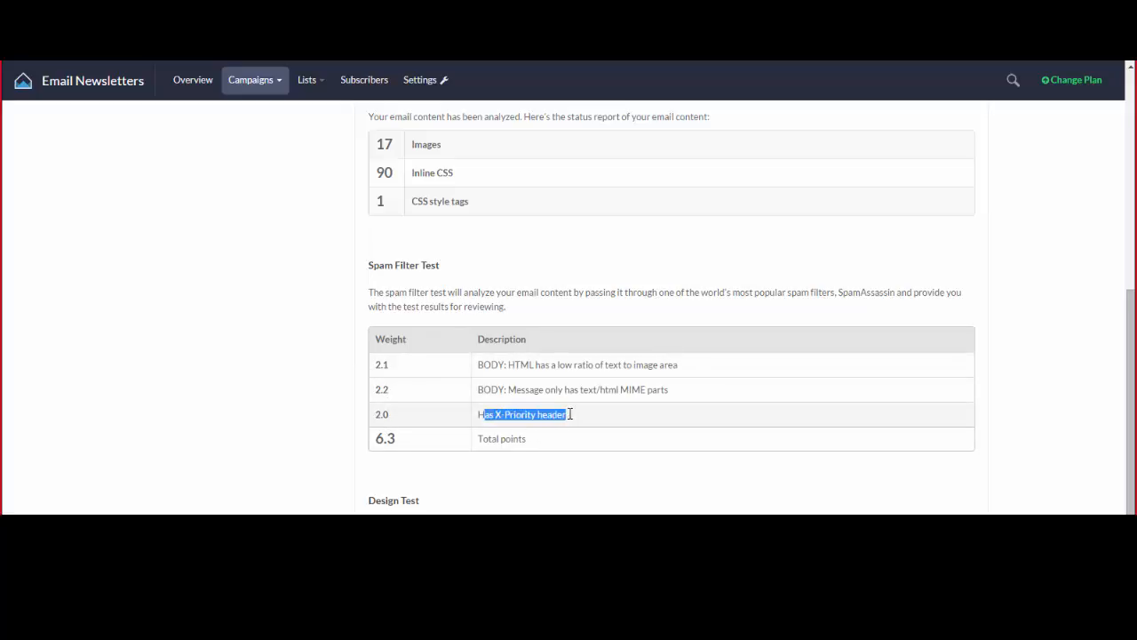
click(579, 421)
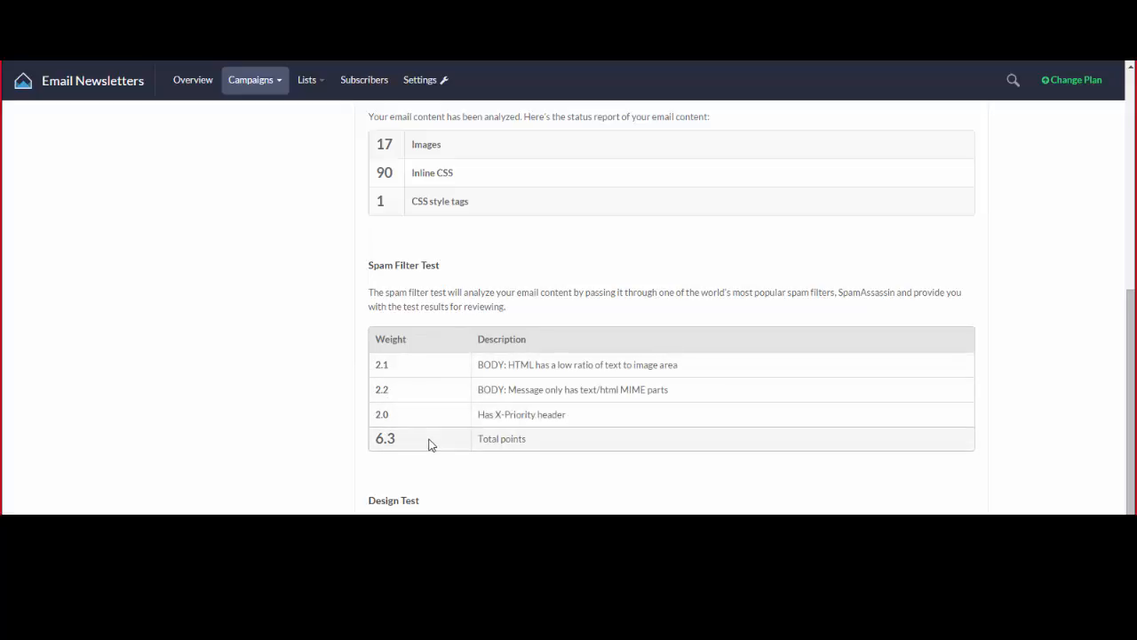
scroll(490, 280, up, 3)
scroll(494, 288, up, 1)
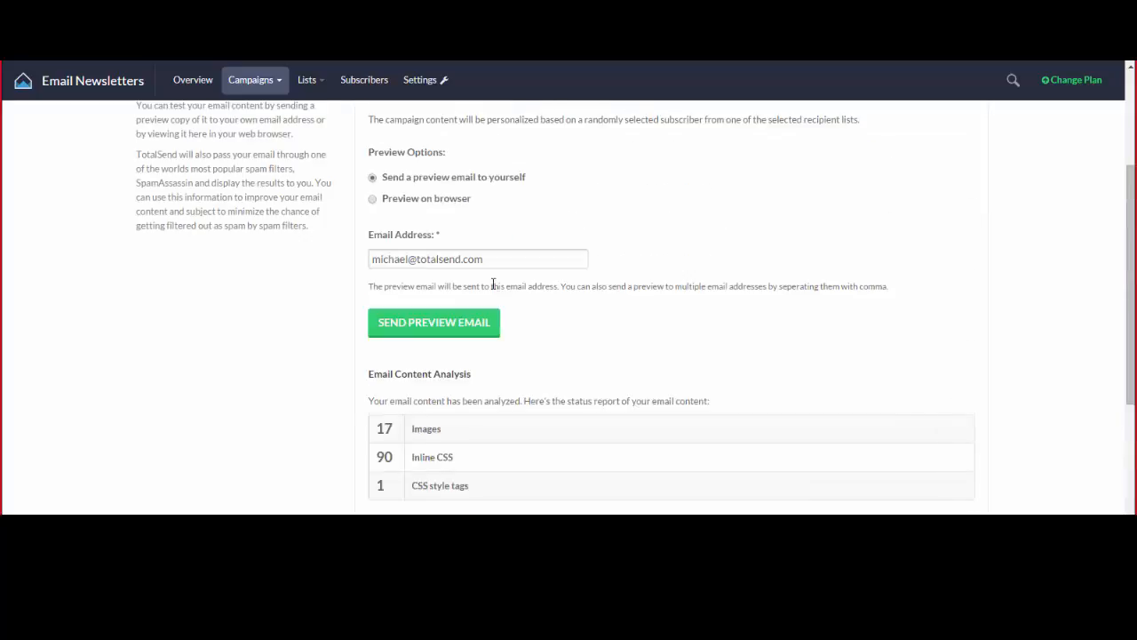
scroll(506, 300, down, 5)
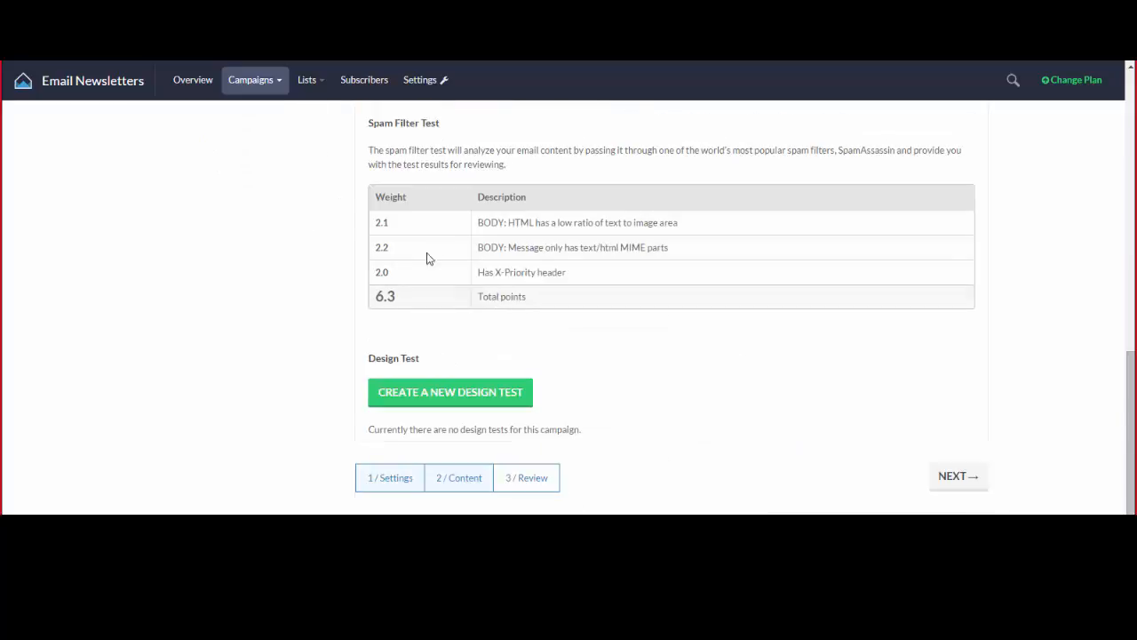
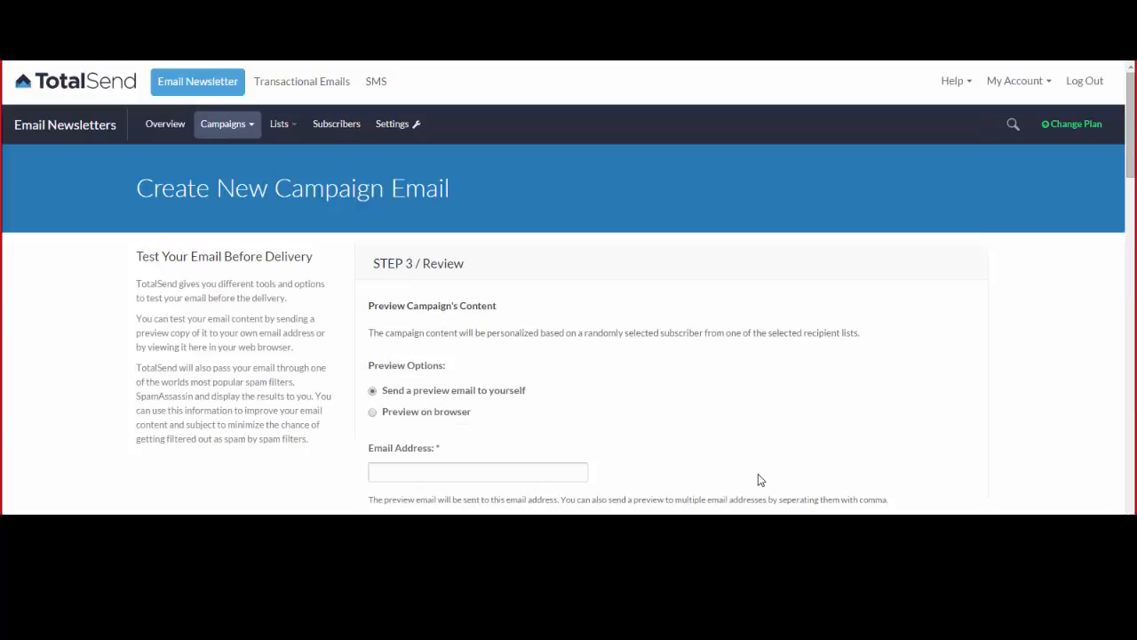
Preview how the newsletter renders in AOL Mail, then close that preview.
scroll(812, 462, down, 15)
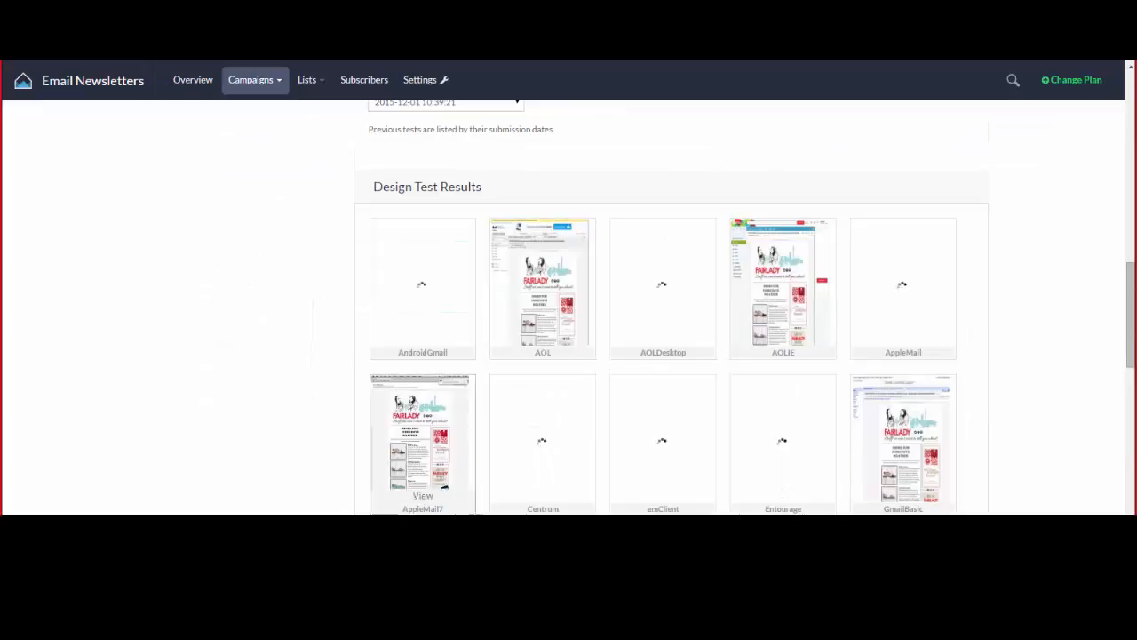
scroll(608, 406, down, 4)
scroll(561, 388, up, 2)
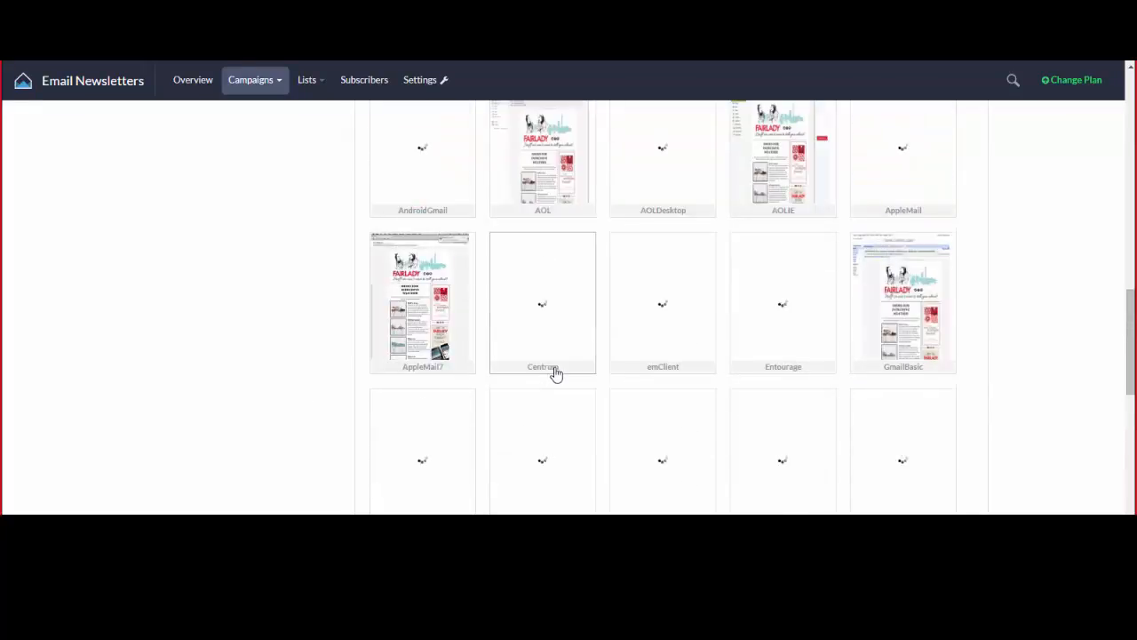
scroll(560, 345, up, 1)
click(544, 279)
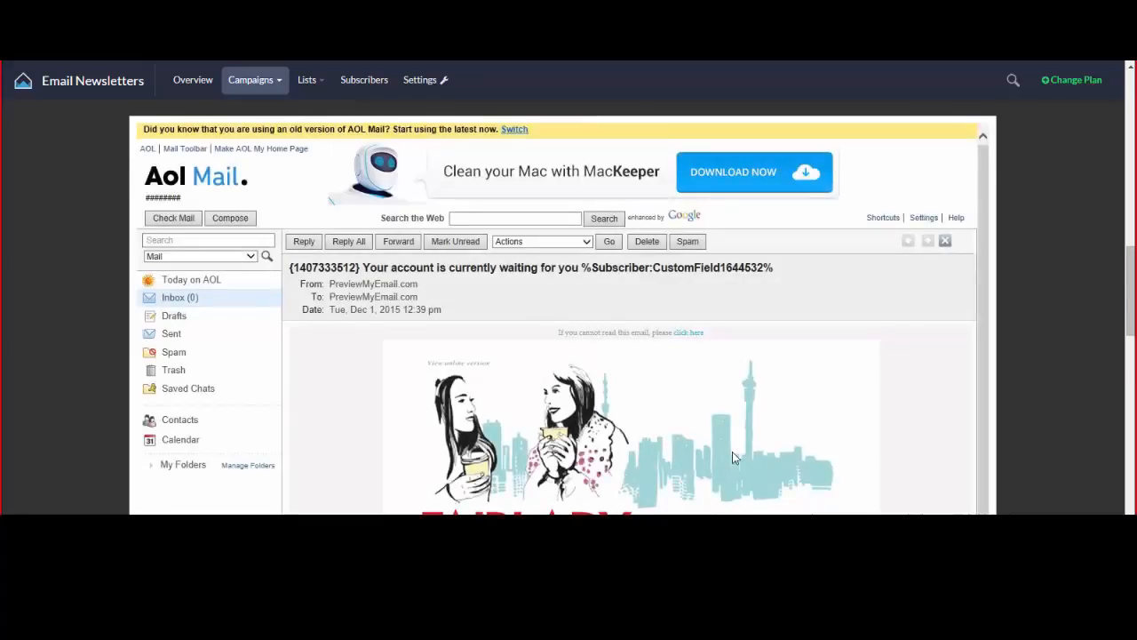
scroll(729, 453, down, 3)
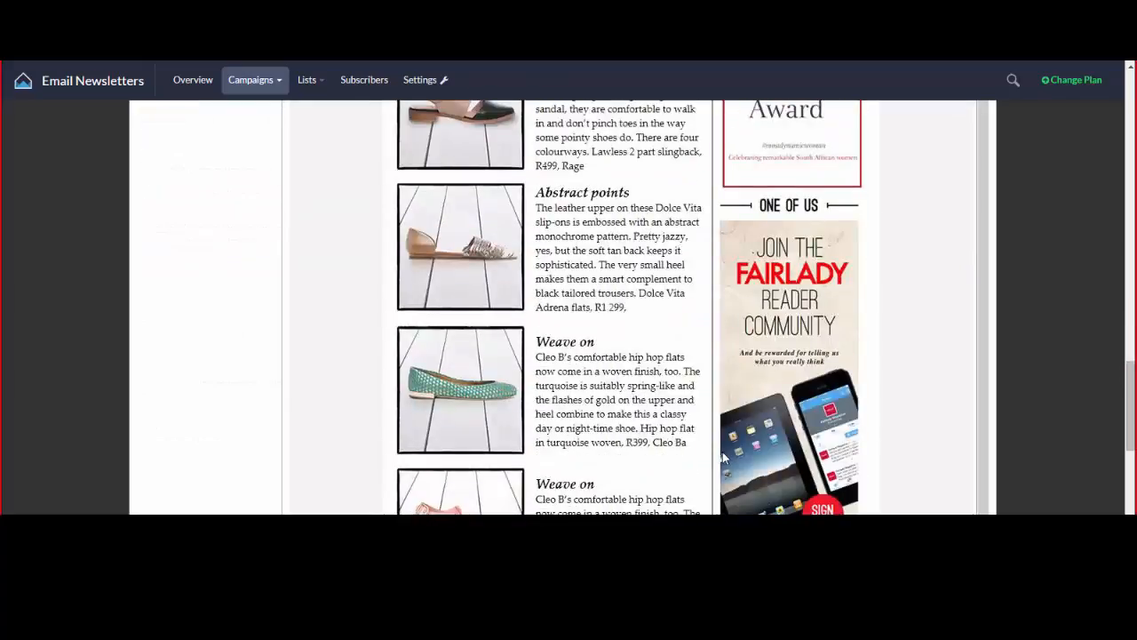
click(1068, 363)
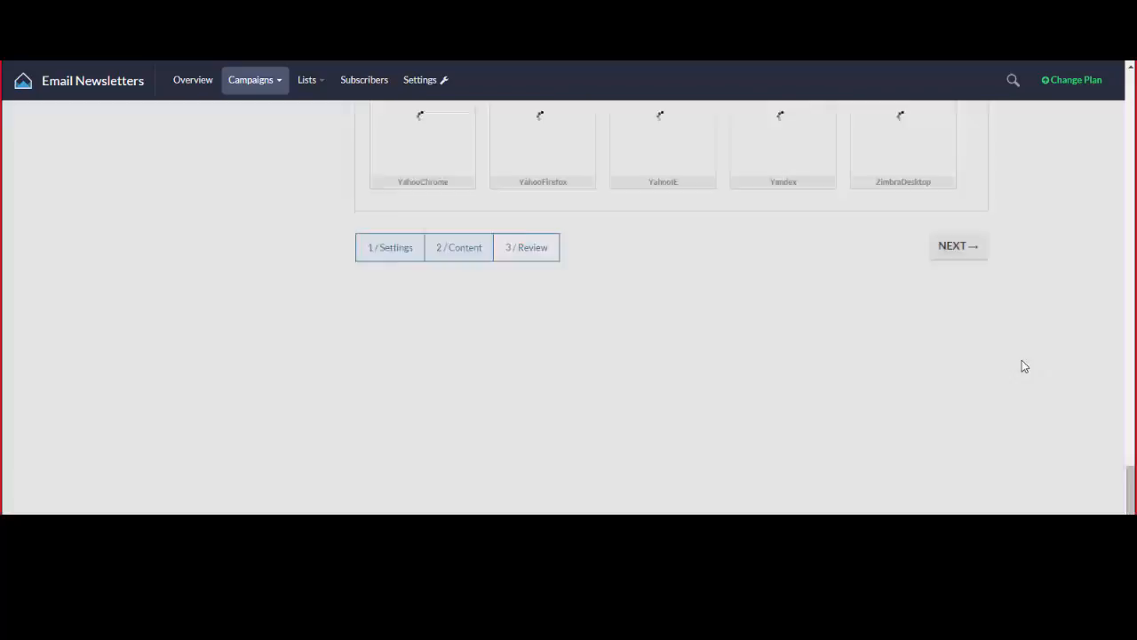
Enlarge the iphone3 preview of the newsletter, then close it.
scroll(654, 332, up, 4)
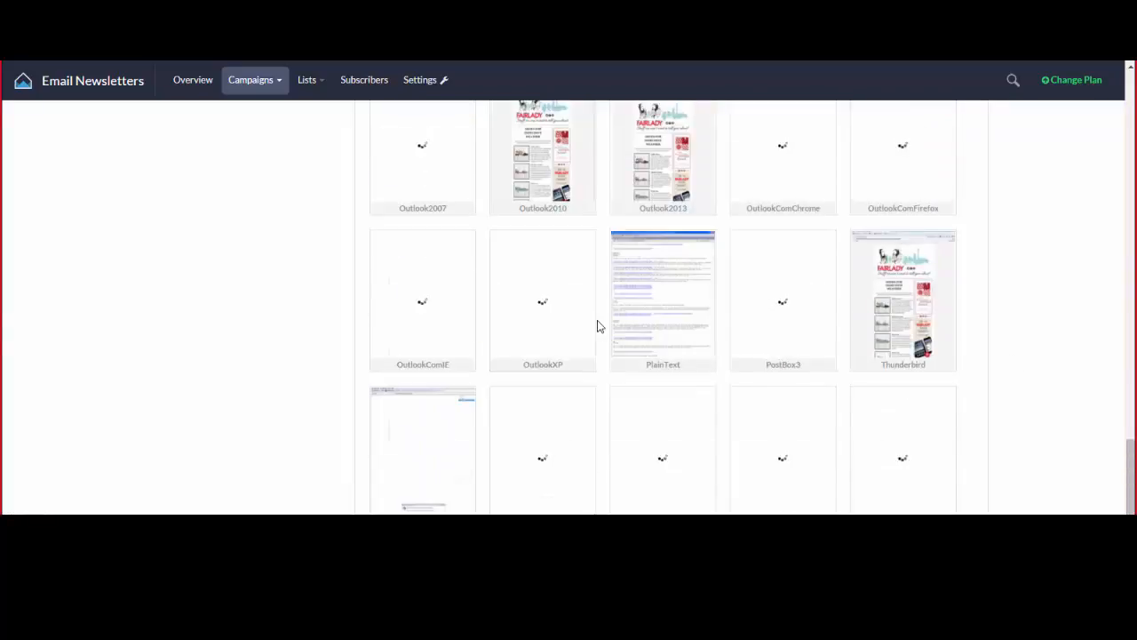
scroll(599, 322, up, 1)
scroll(516, 235, up, 3)
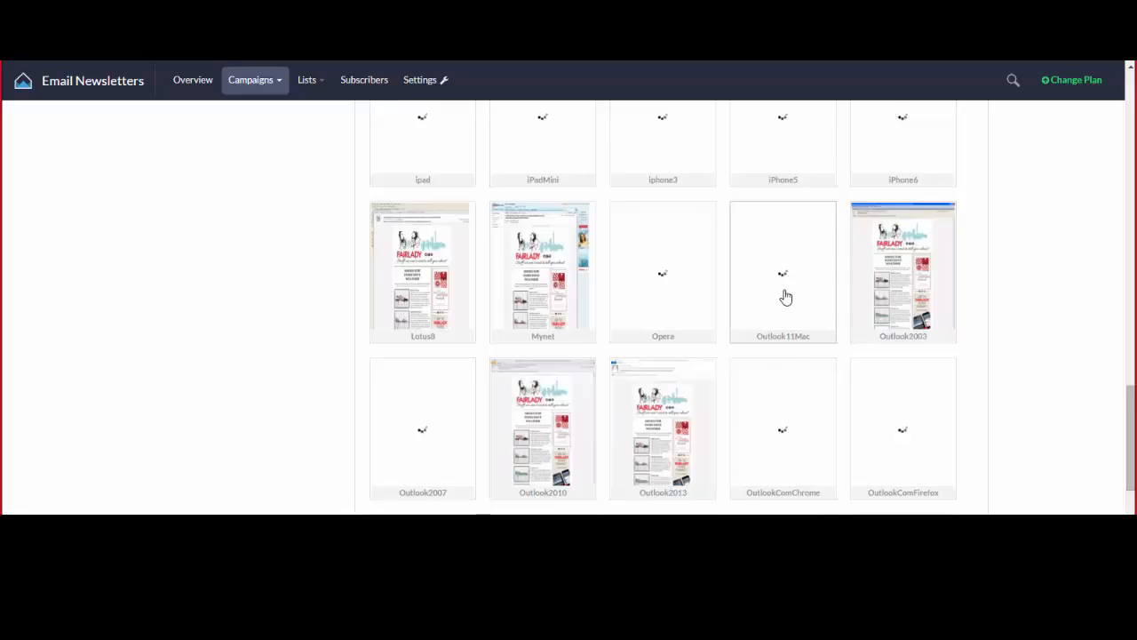
scroll(761, 291, up, 2)
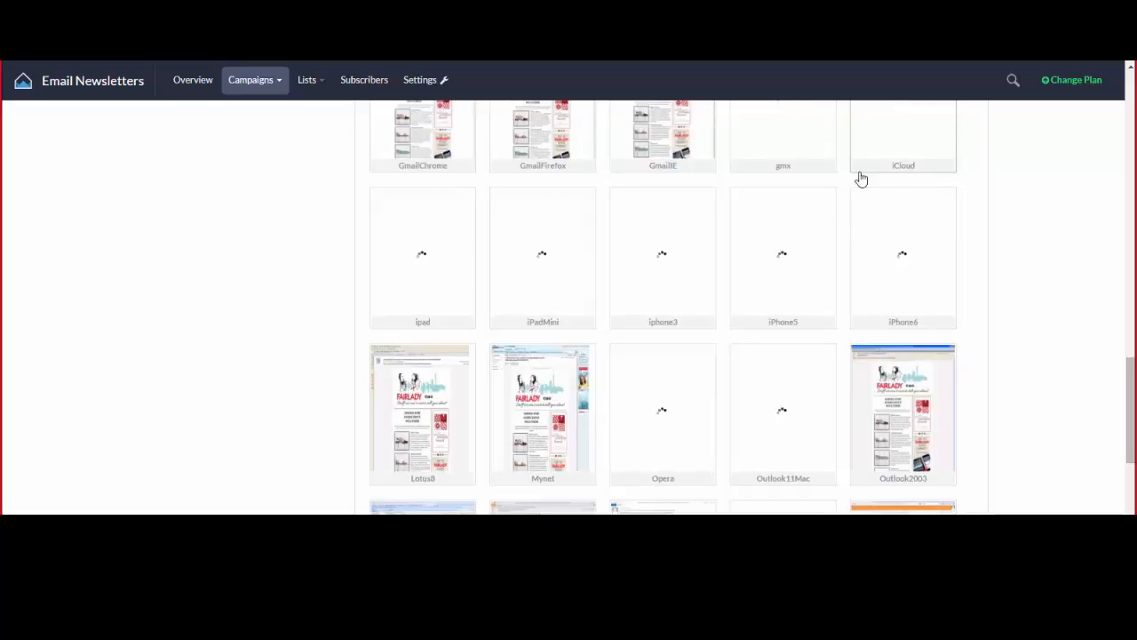
scroll(754, 237, up, 3)
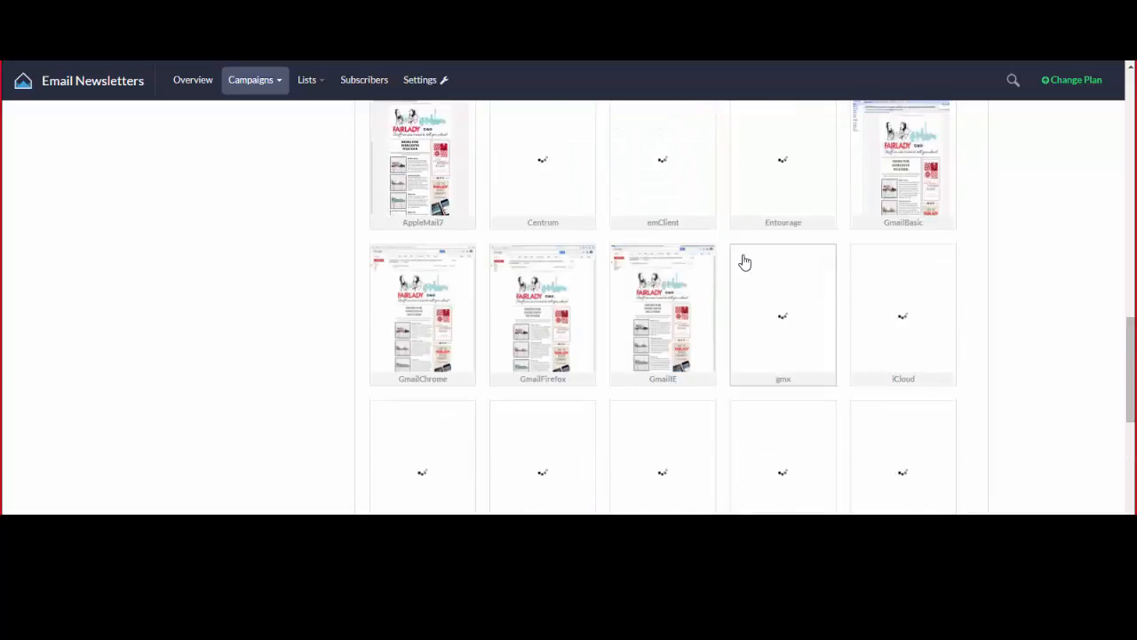
scroll(743, 258, down, 6)
scroll(718, 277, up, 3)
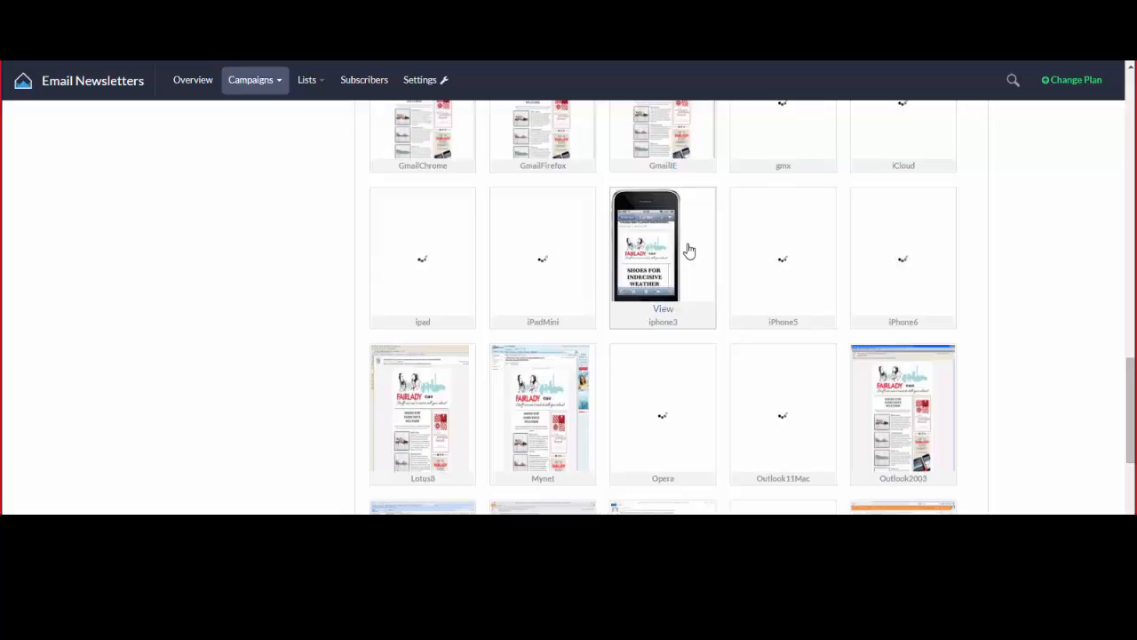
click(659, 311)
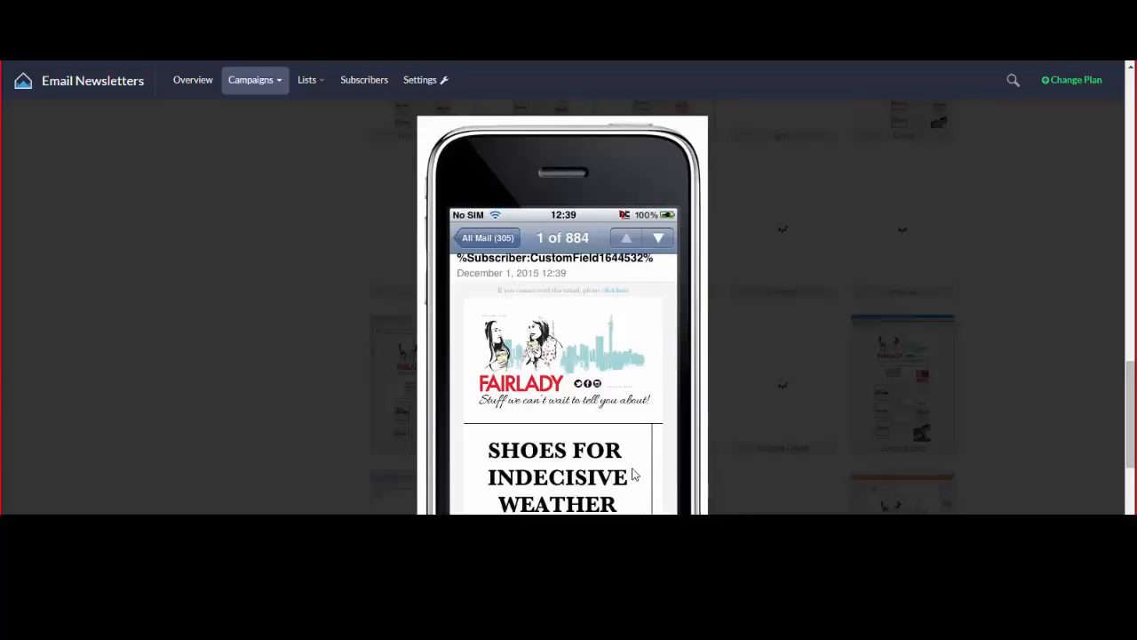
click(811, 395)
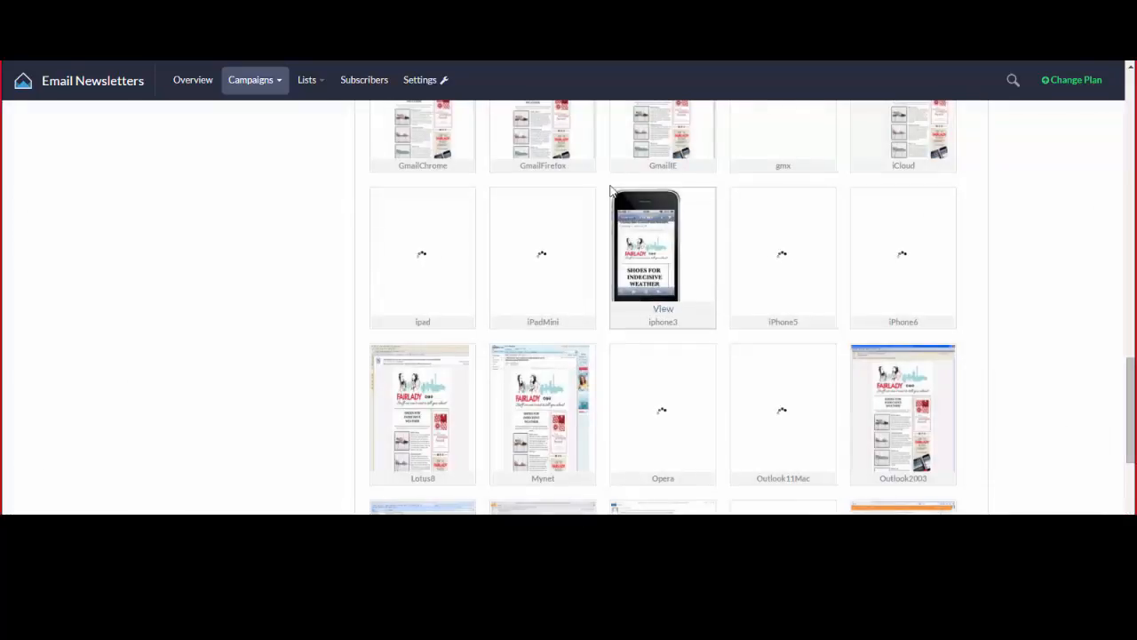
mouse_move(666, 283)
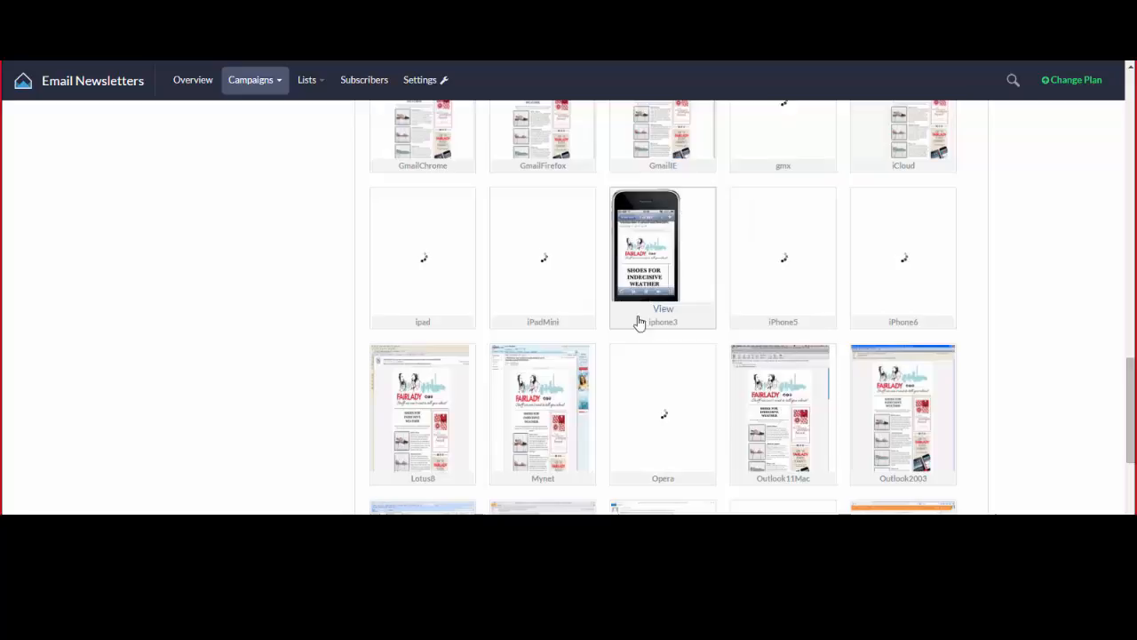
Continue from the review to the December Mailer 01-12-2015 sending options.
scroll(804, 335, down, 3)
scroll(803, 335, down, 2)
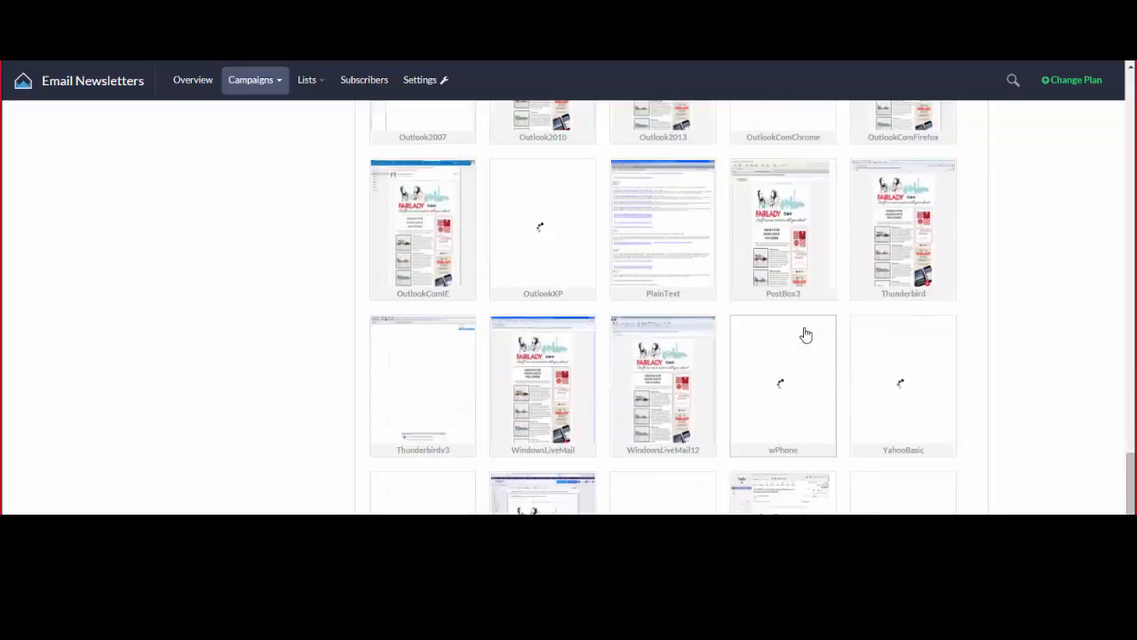
scroll(723, 393, down, 2)
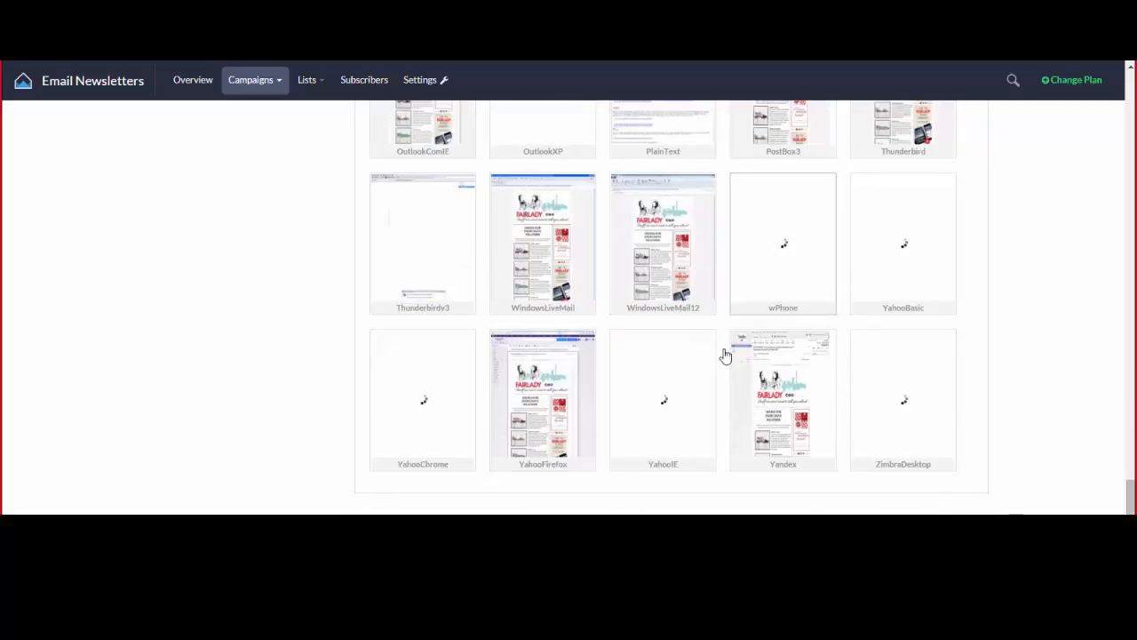
scroll(721, 418, down, 1)
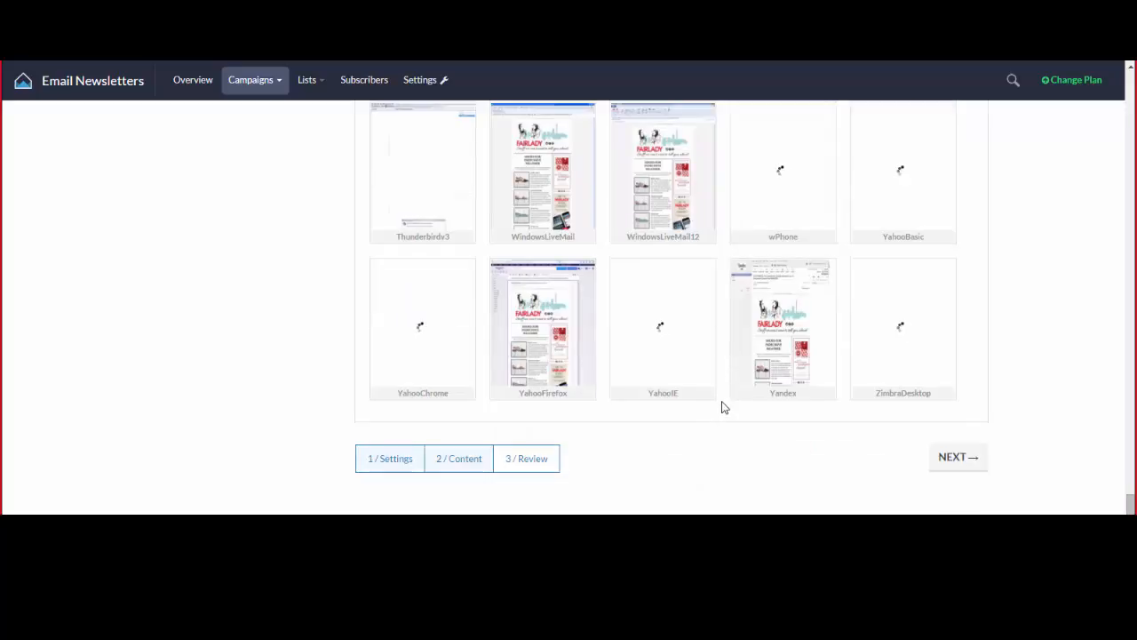
click(958, 458)
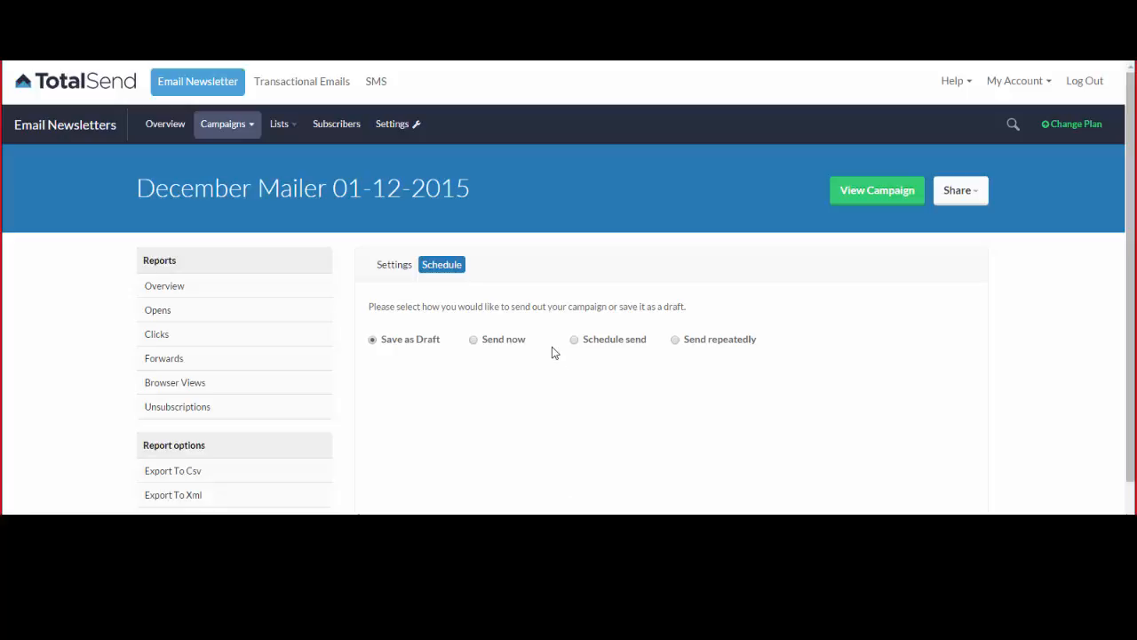
Schedule the send for hour 09 and save, then revert the campaign to Save as Draft.
click(615, 343)
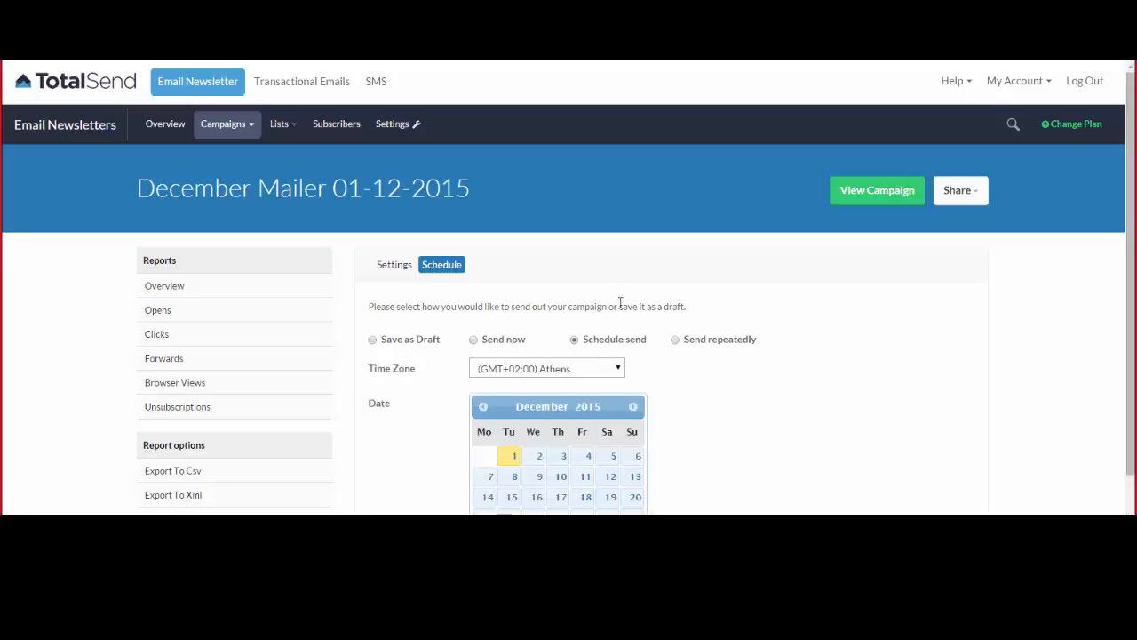
scroll(617, 304, down, 1)
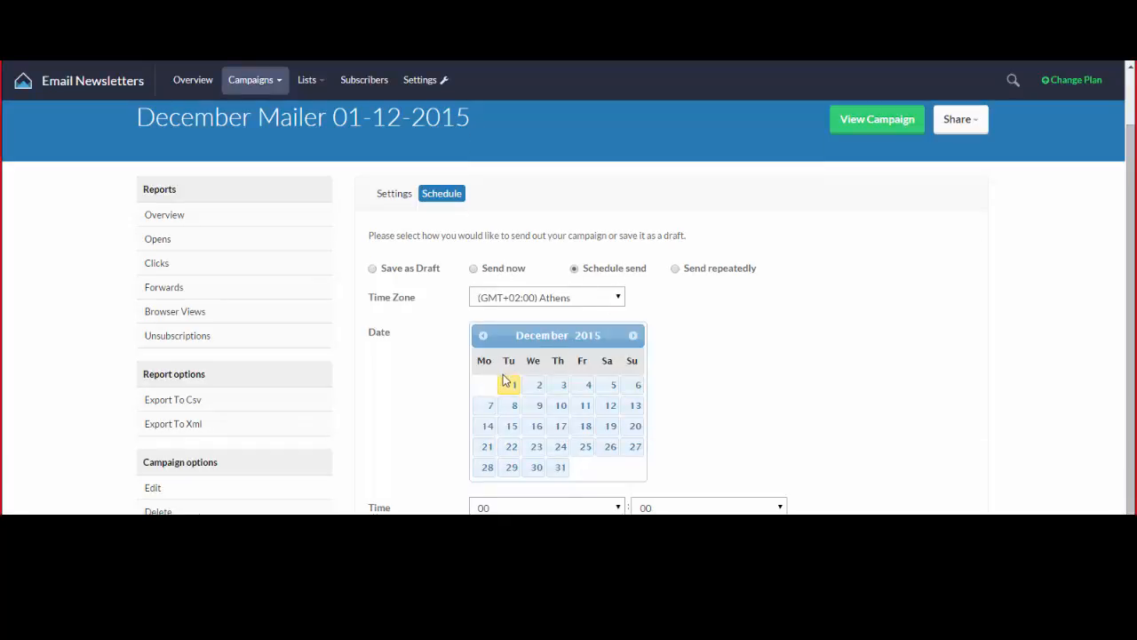
click(569, 508)
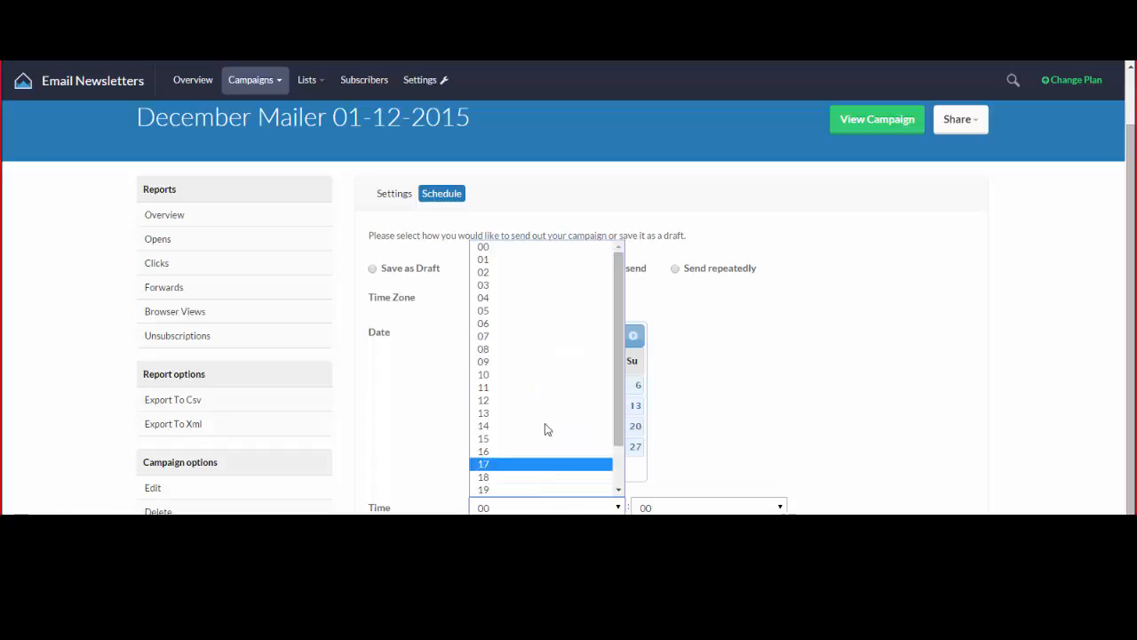
click(532, 361)
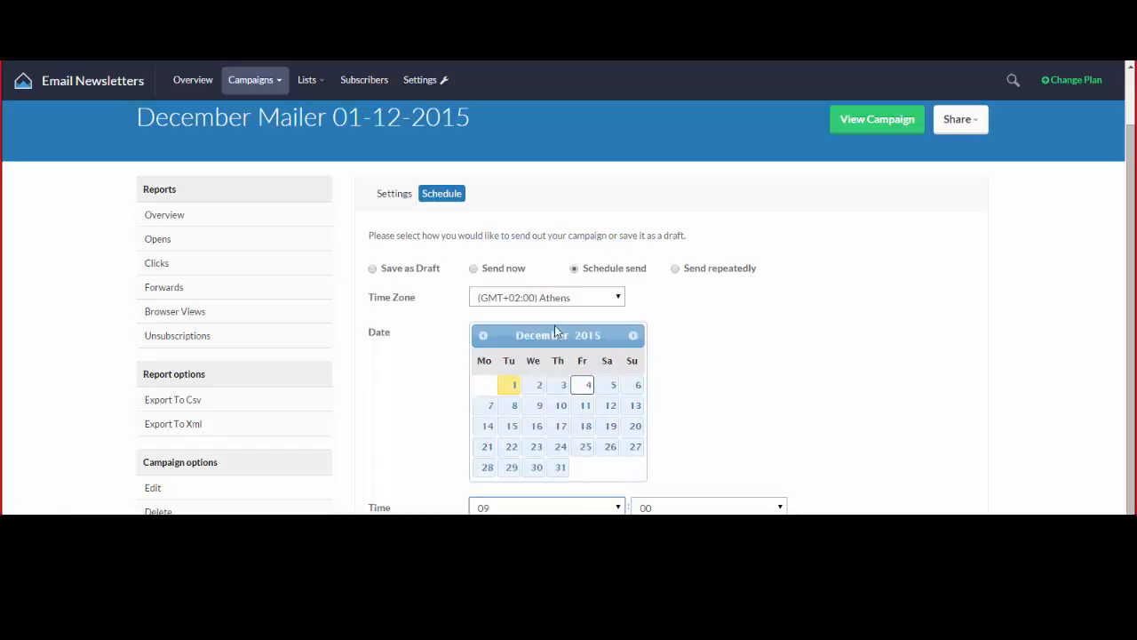
scroll(585, 327, down, 2)
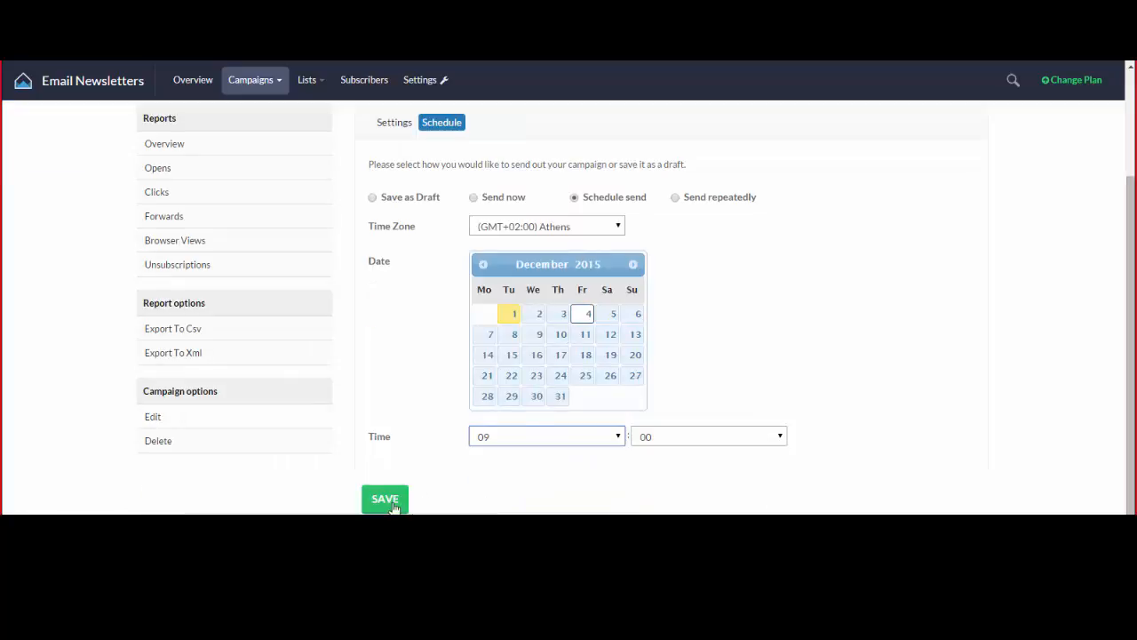
click(384, 499)
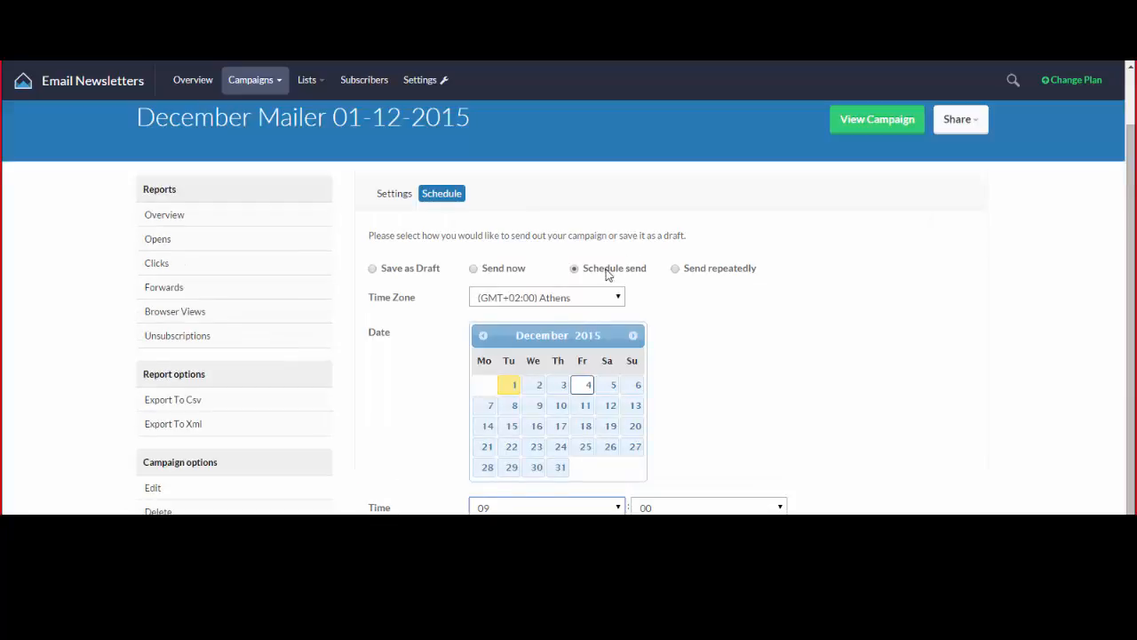
click(377, 269)
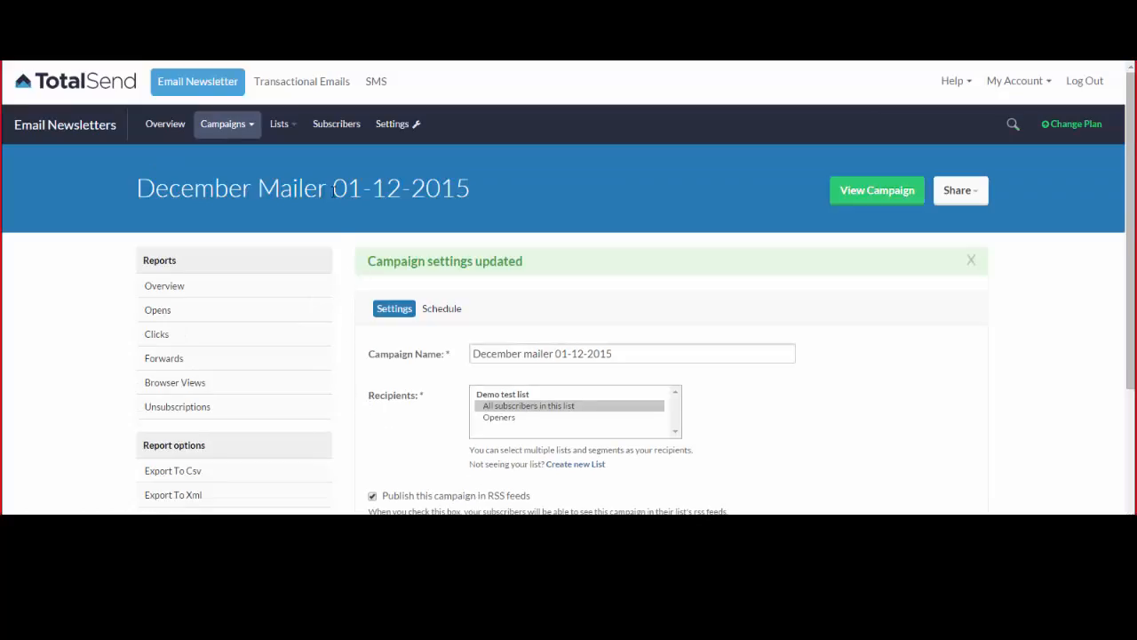
Filter campaigns to Draft and open the December mailer 01-12-2015 campaign.
click(222, 123)
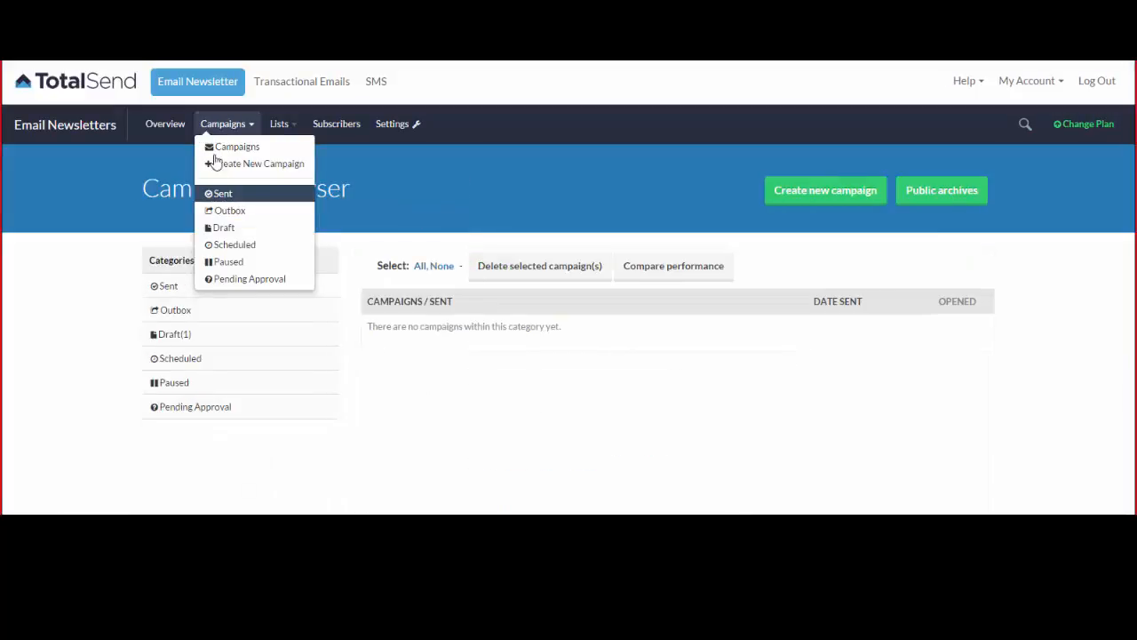
click(189, 341)
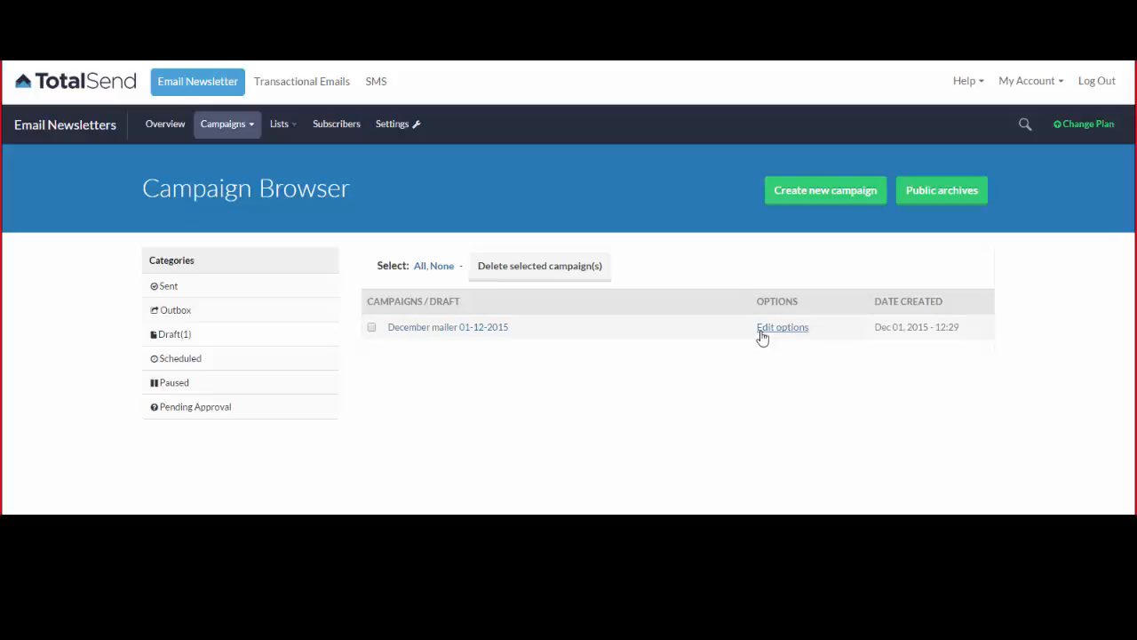
click(450, 330)
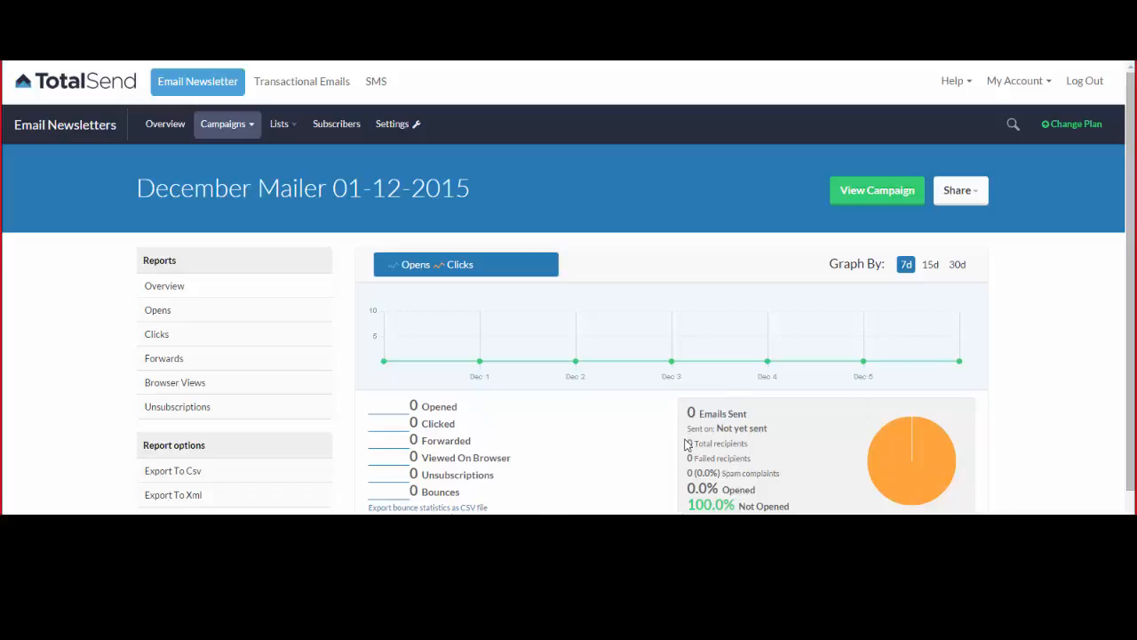
Preview the December Mailer email, then set the report graph to Opens ~ Clicks.
scroll(675, 434, down, 1)
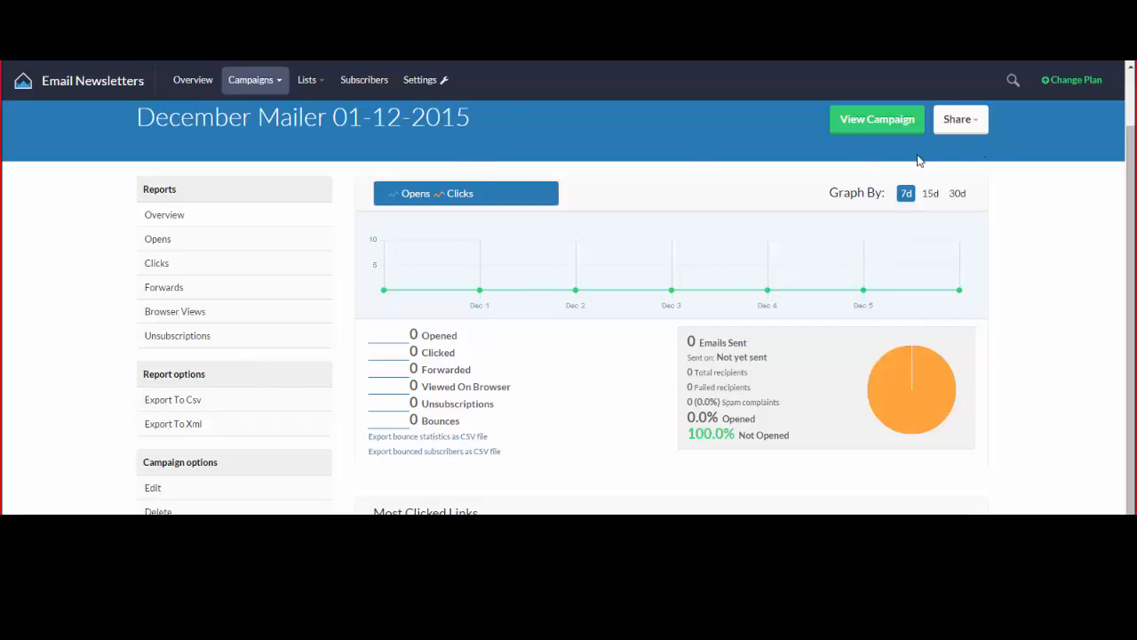
click(884, 126)
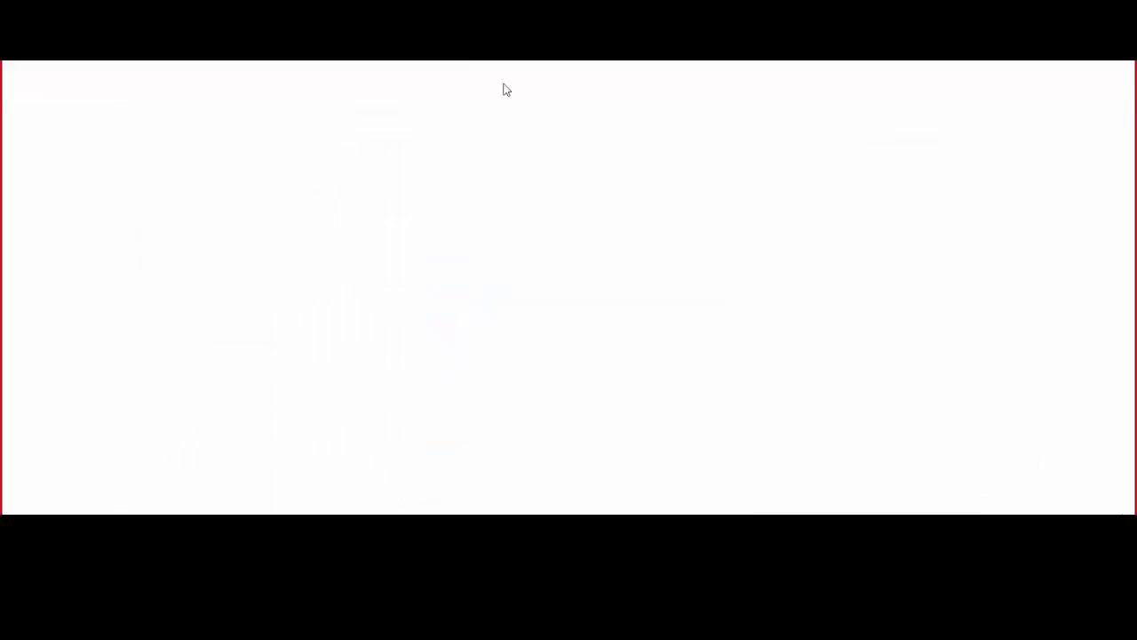
scroll(604, 178, down, 4)
scroll(607, 181, down, 4)
scroll(606, 180, up, 8)
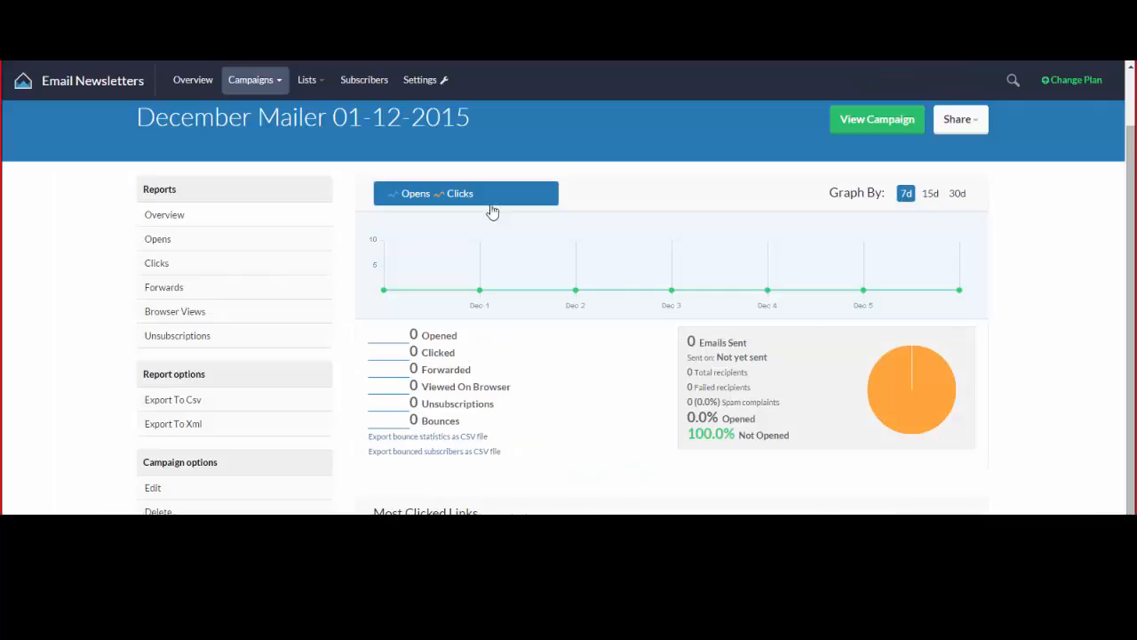
click(511, 202)
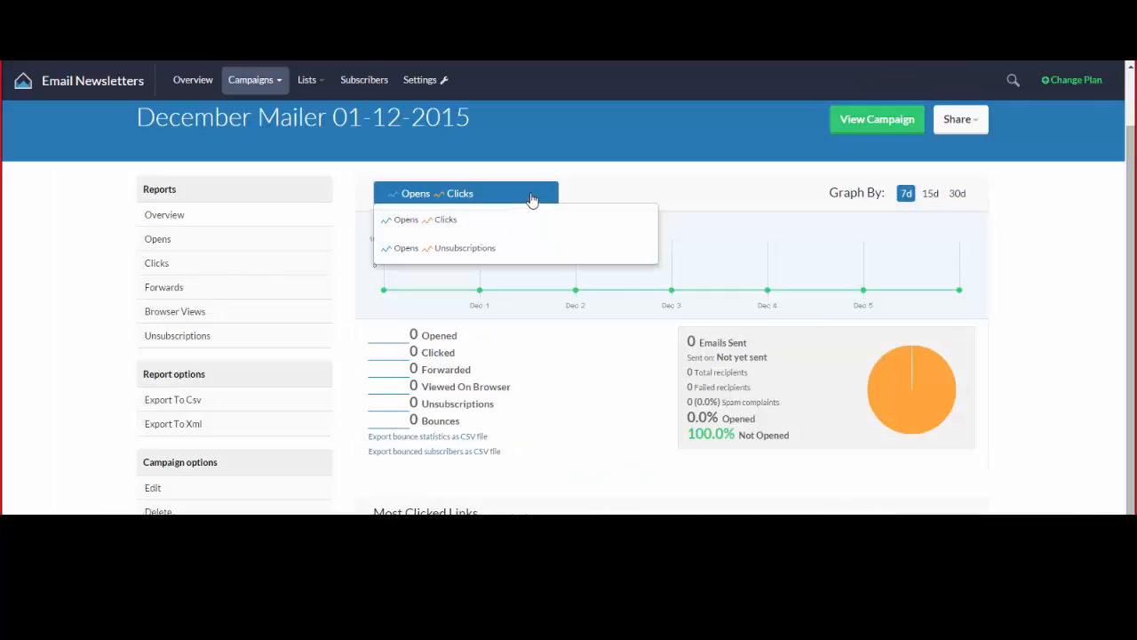
click(521, 219)
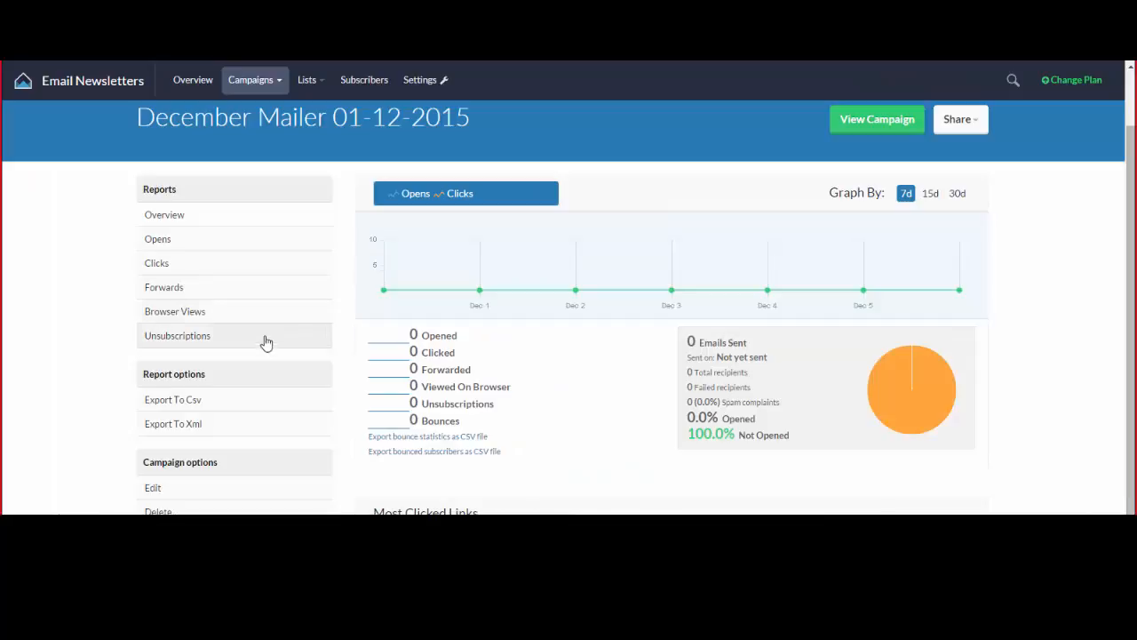
Open the campaign options for editing and review the December Mailer campaign name.
click(157, 491)
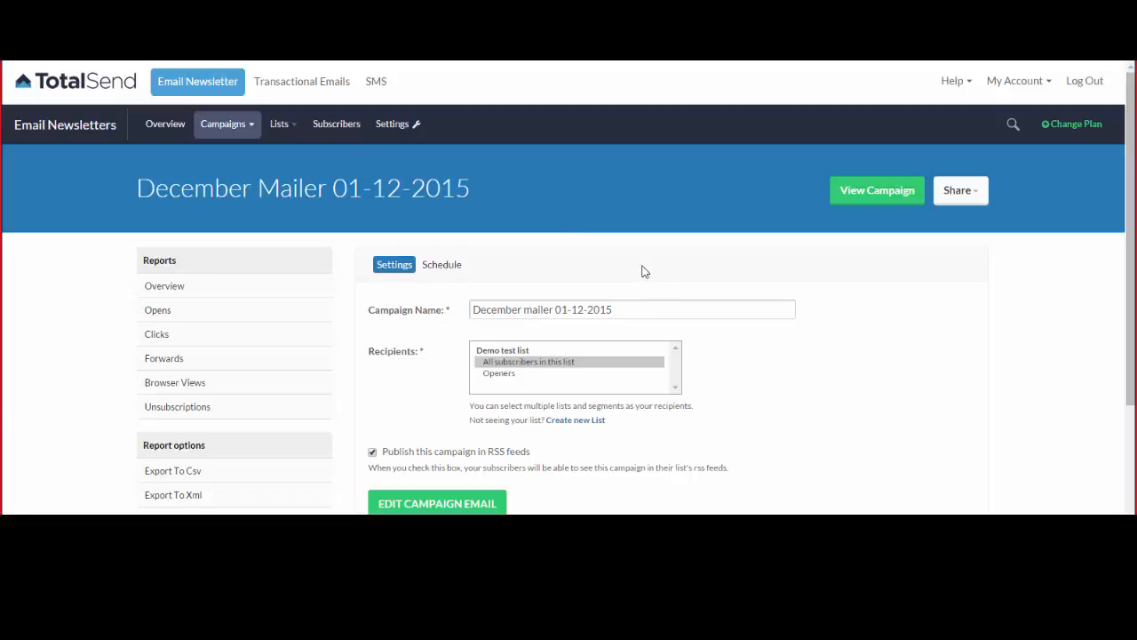
mouse_move(227, 125)
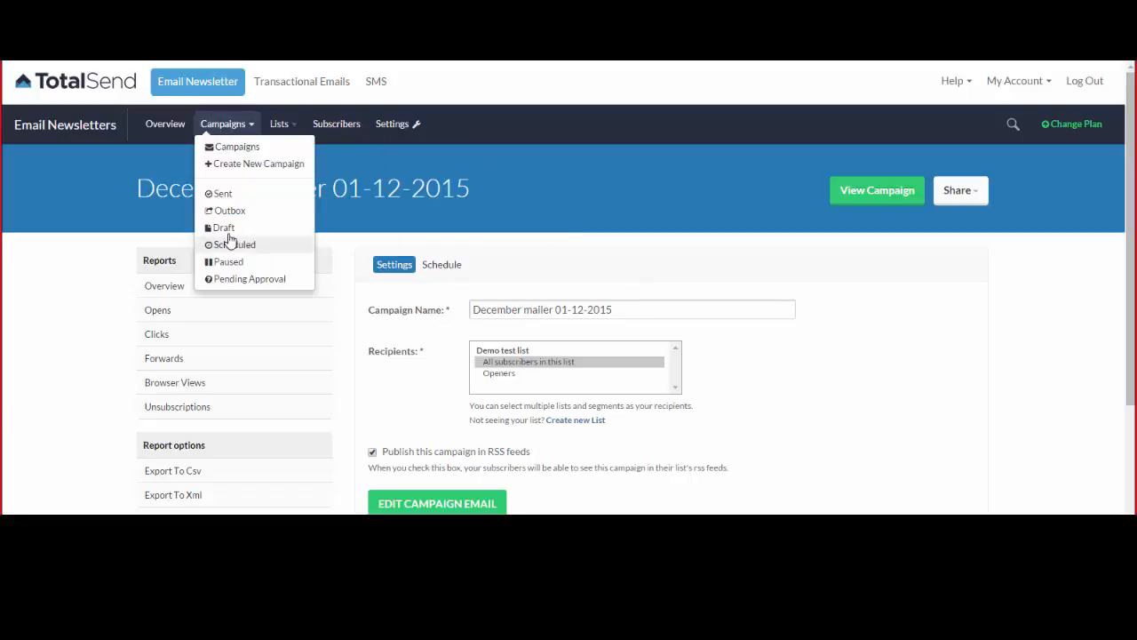
scroll(850, 329, down, 3)
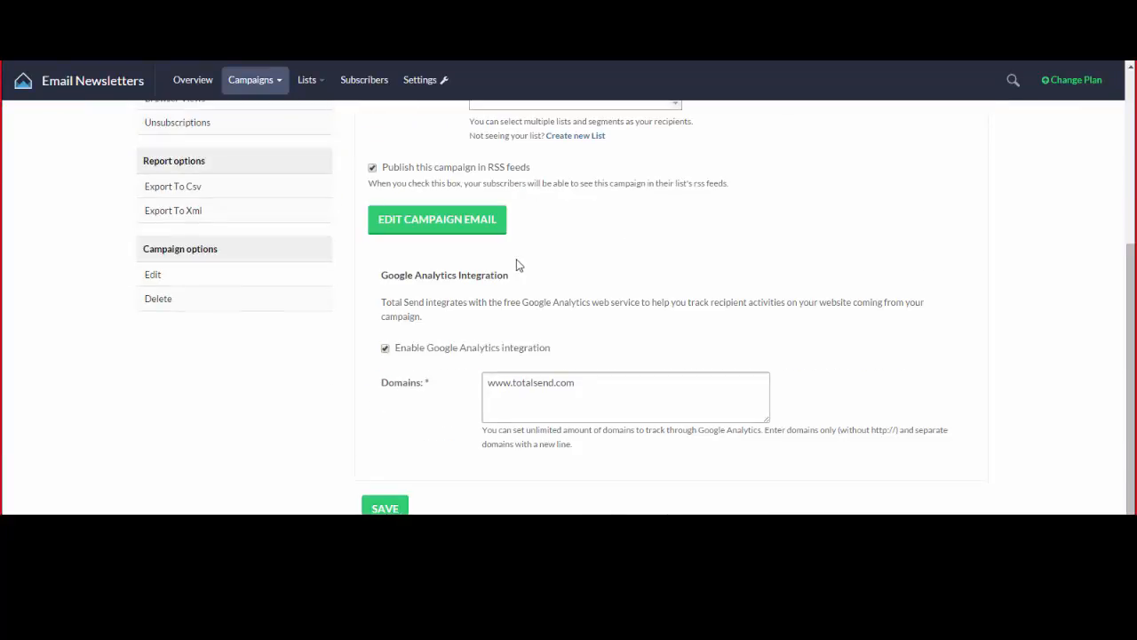
scroll(835, 330, up, 3)
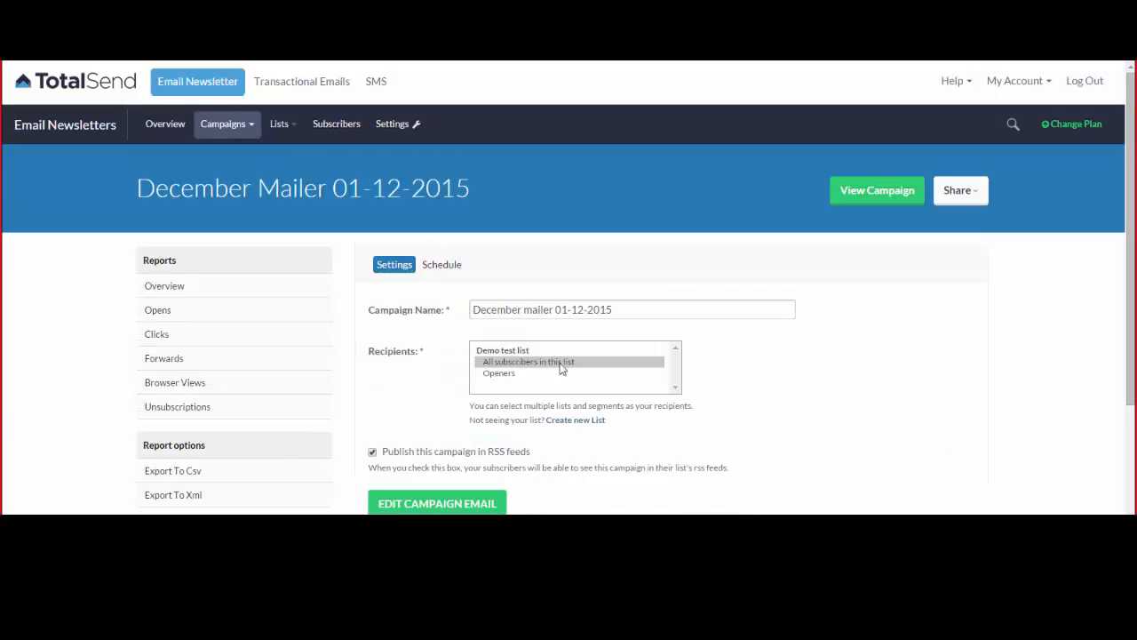
drag(685, 307, 394, 299)
click(627, 311)
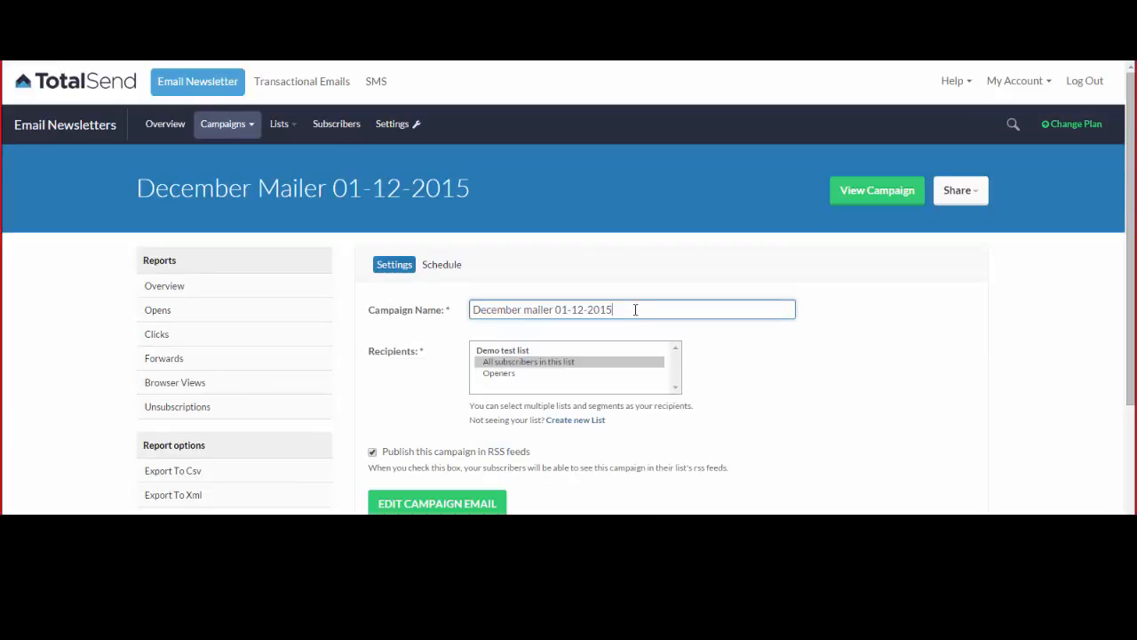
scroll(454, 298, down, 1)
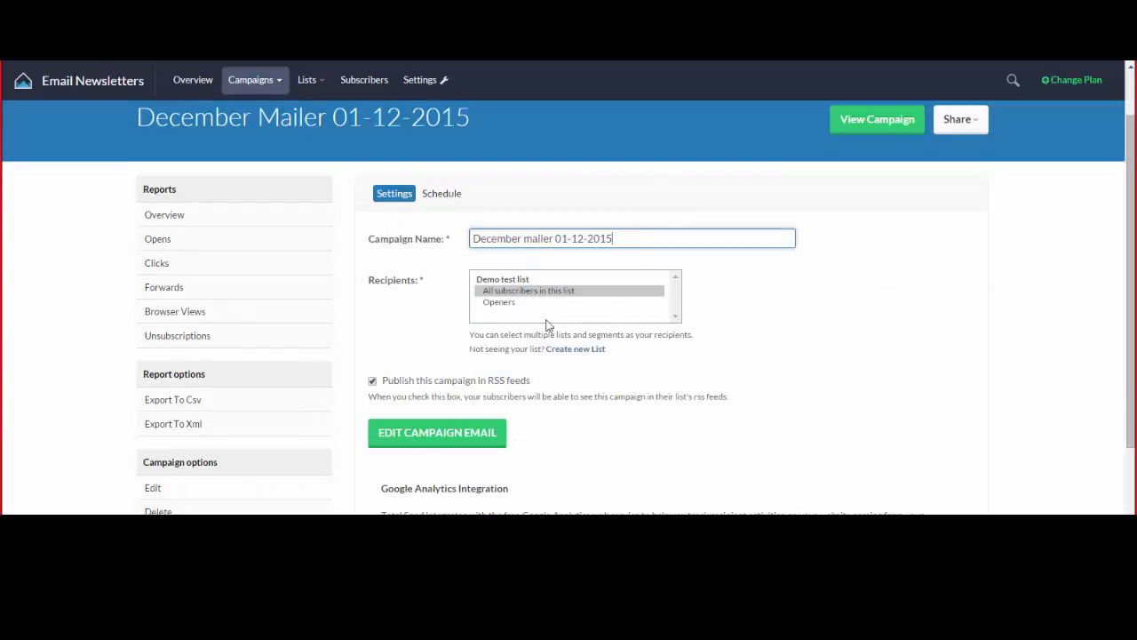
scroll(548, 304, down, 1)
scroll(518, 230, down, 2)
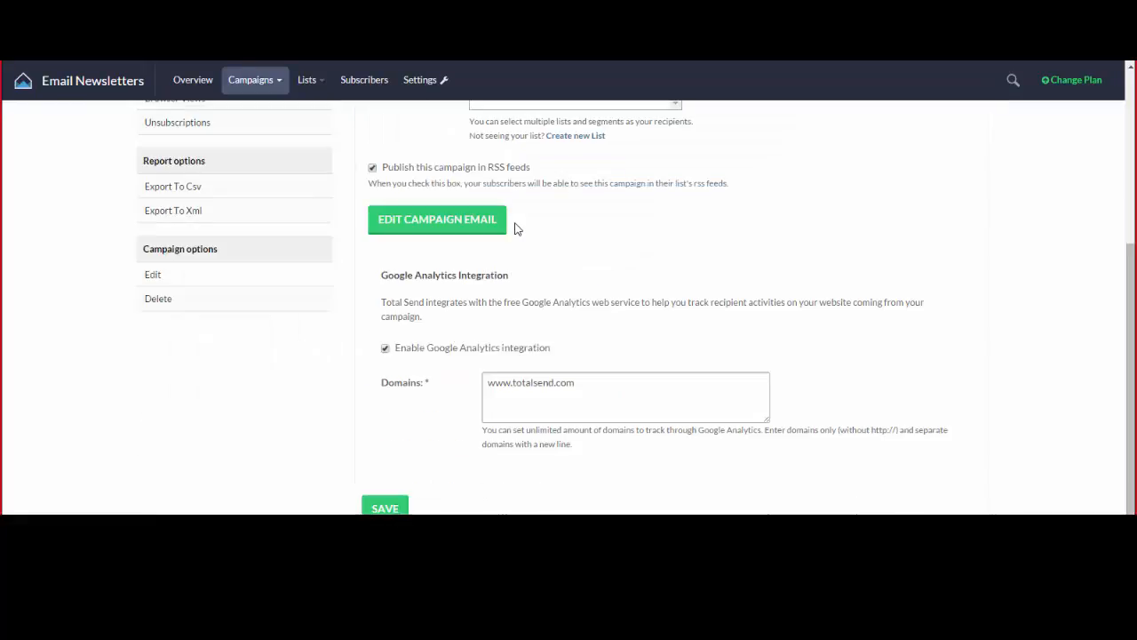
click(617, 385)
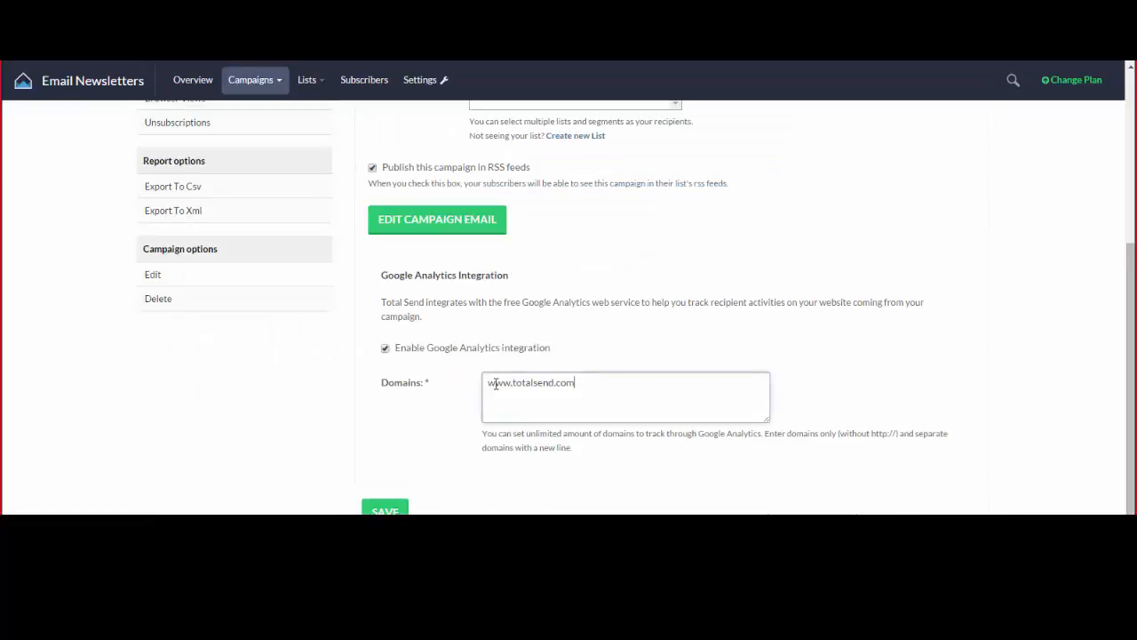
click(385, 348)
click(386, 400)
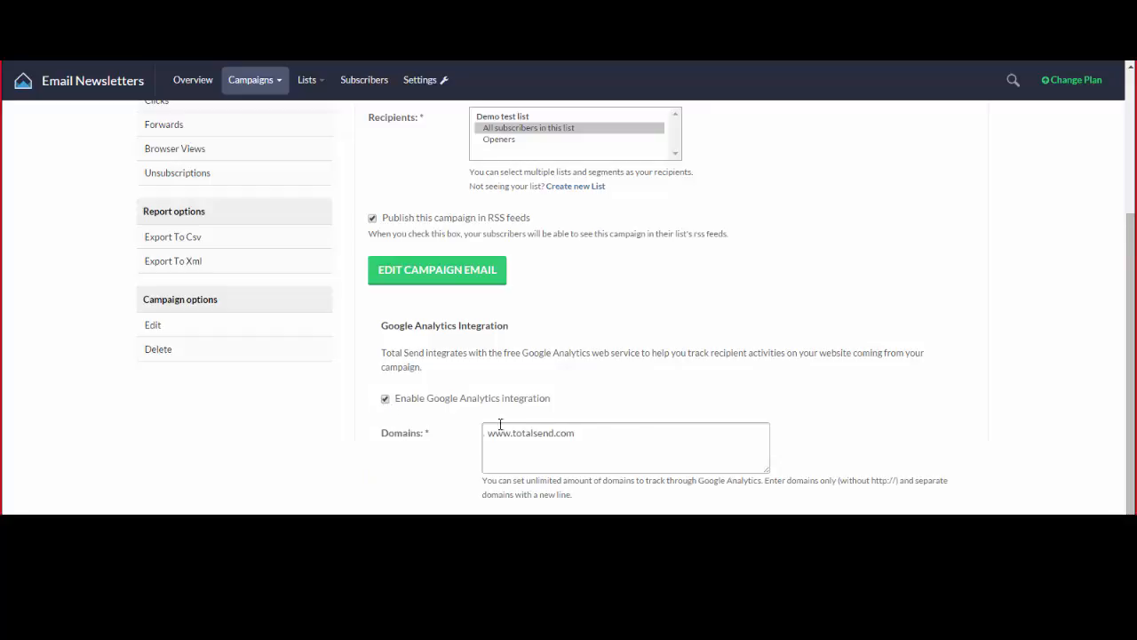
scroll(623, 400, up, 1)
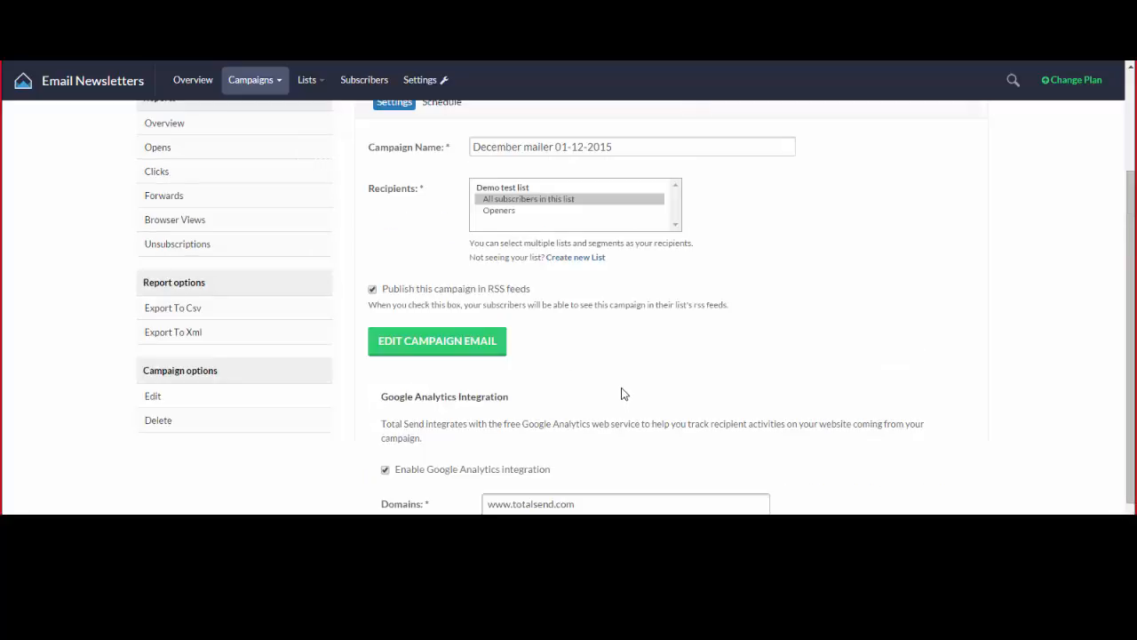
scroll(371, 418, down, 2)
scroll(480, 185, up, 3)
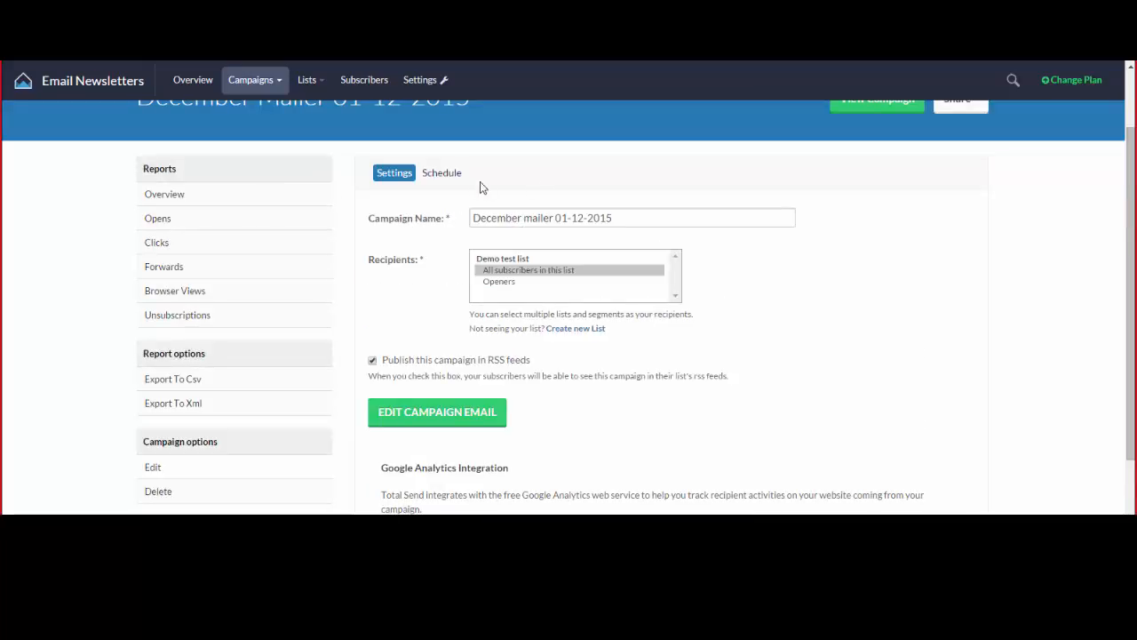
scroll(596, 267, down, 3)
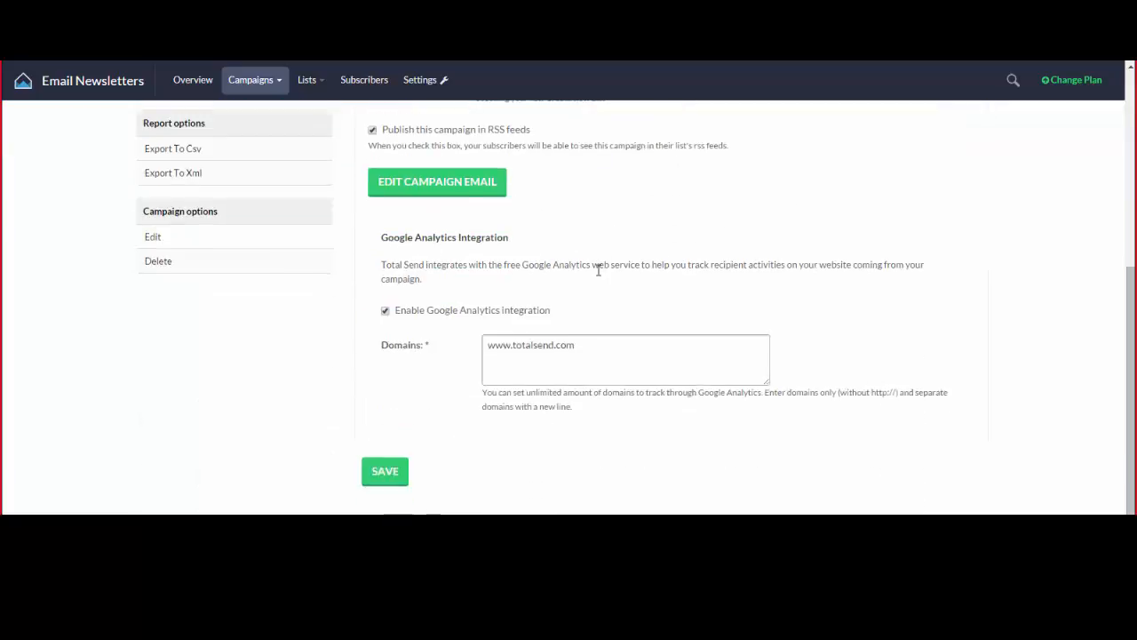
click(385, 470)
Check the campaign email in the editor, then return to the saved settings.
scroll(390, 373, down, 2)
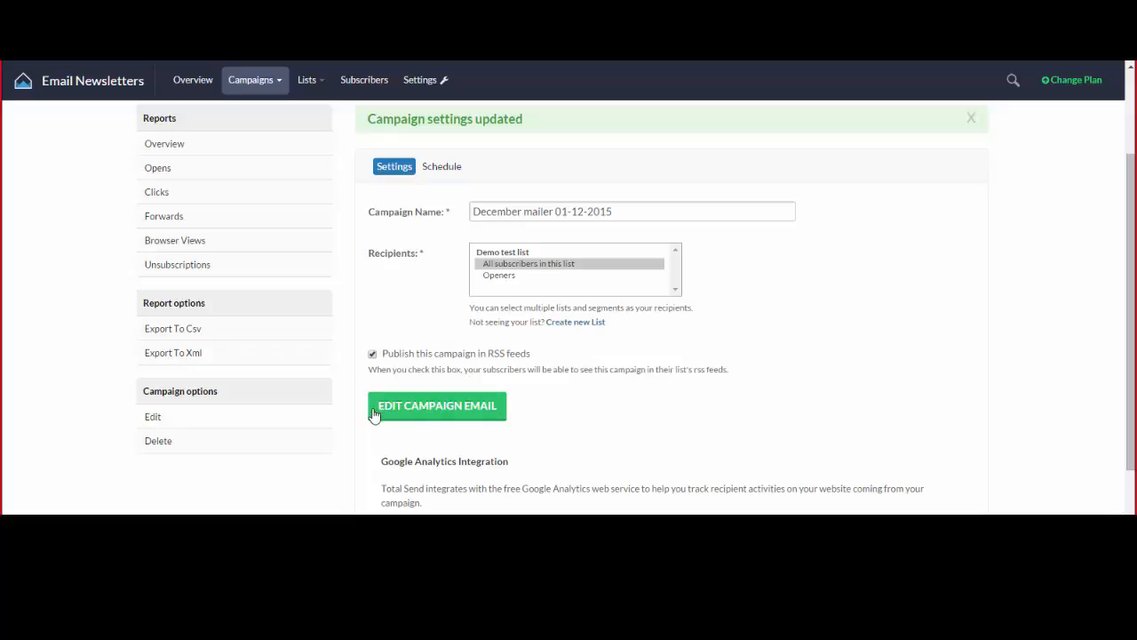
click(472, 411)
scroll(549, 317, down, 3)
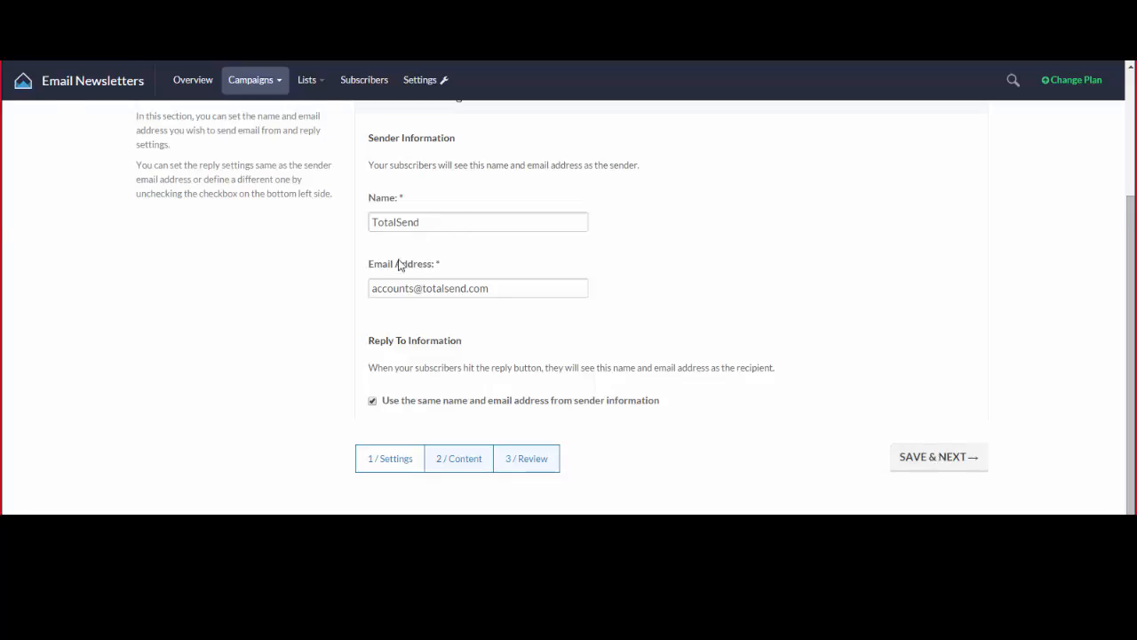
scroll(459, 284, down, 4)
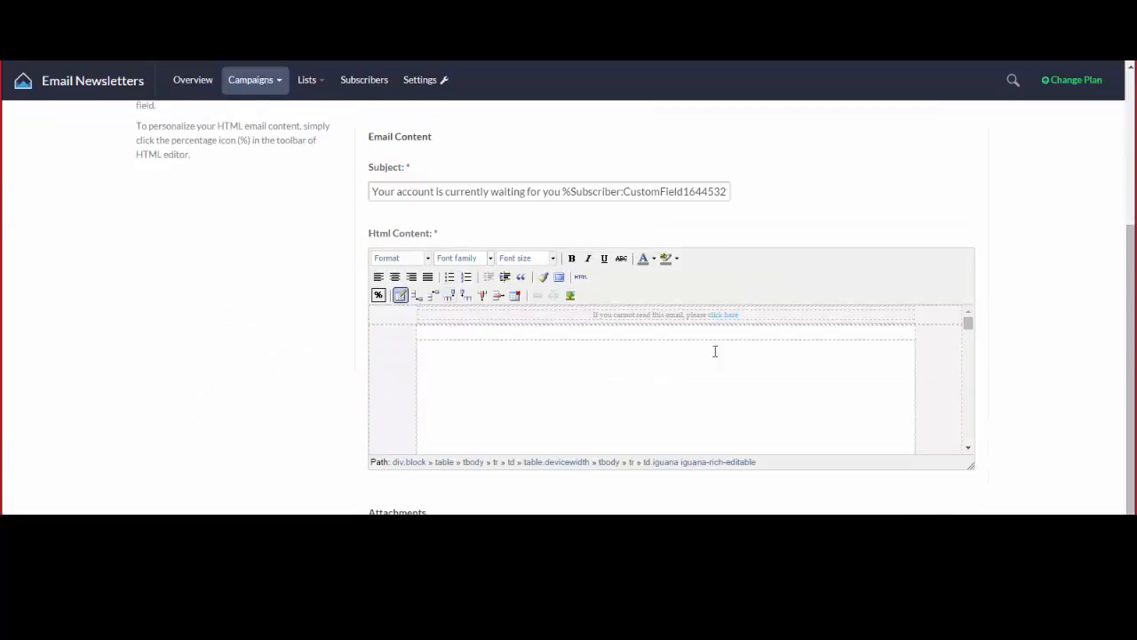
scroll(455, 302, up, 2)
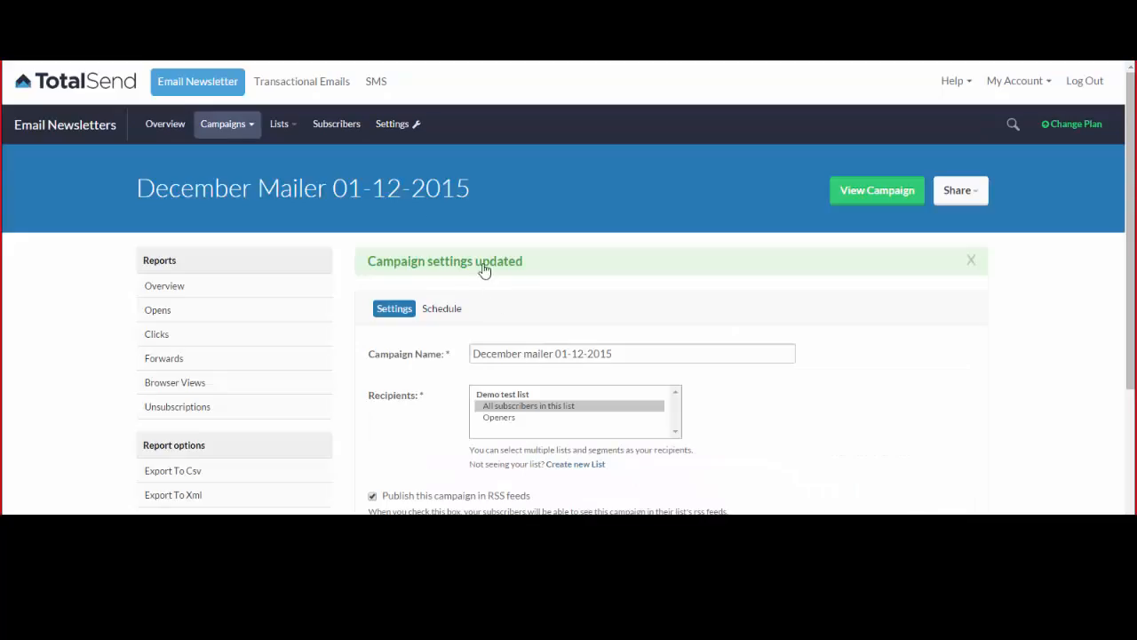
click(207, 120)
Browse Demo test list subscribers filtered by Email Address contains 'gmail'.
click(336, 129)
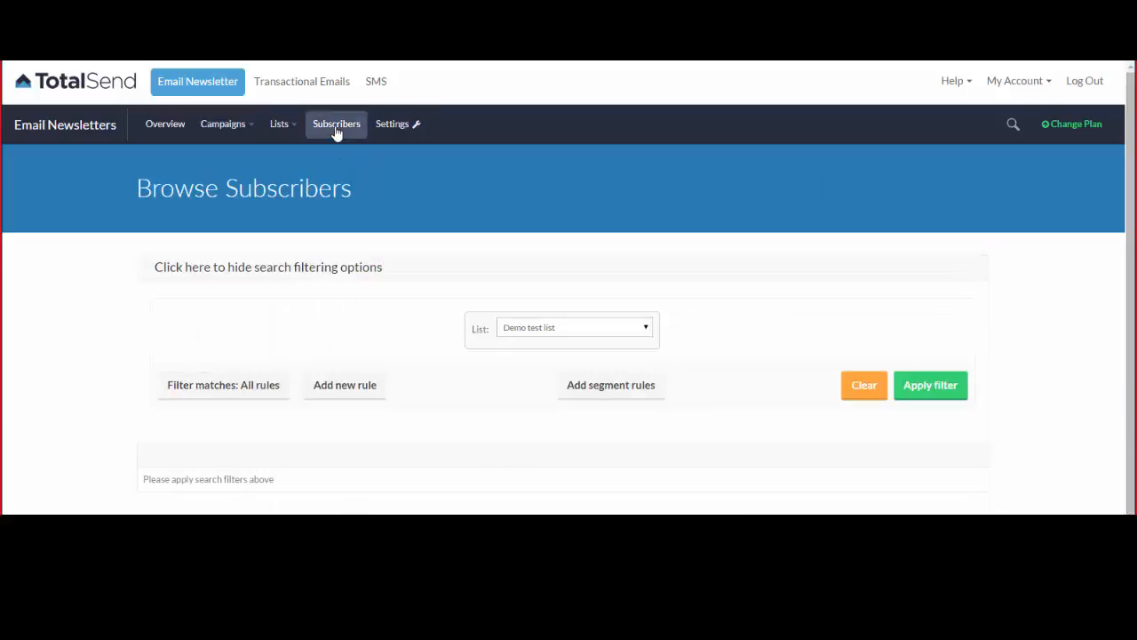
click(554, 328)
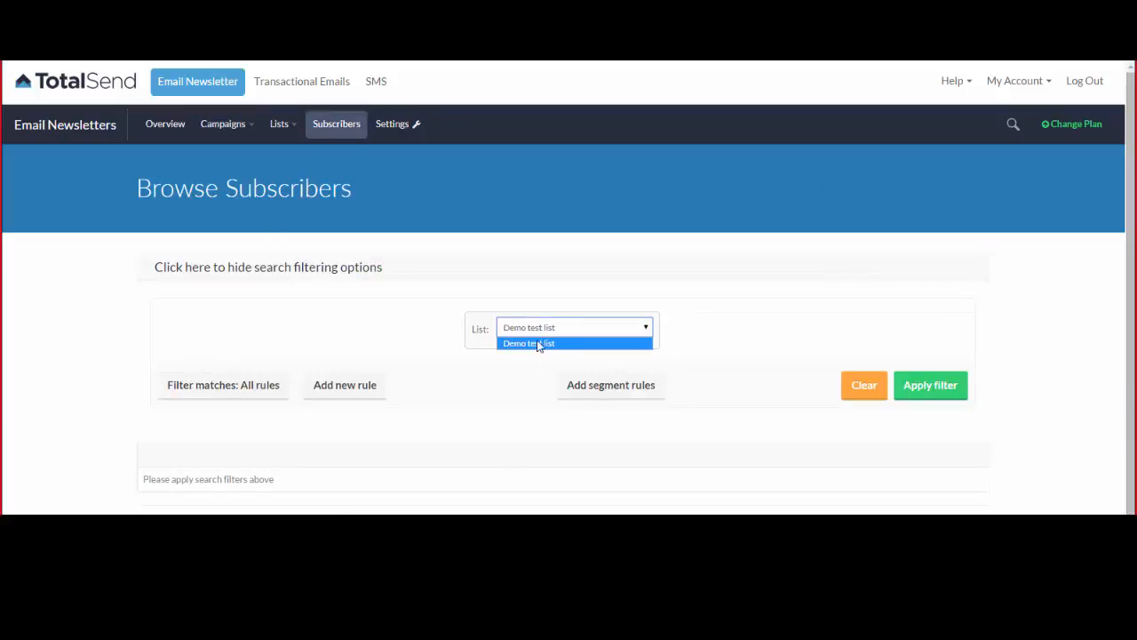
click(533, 335)
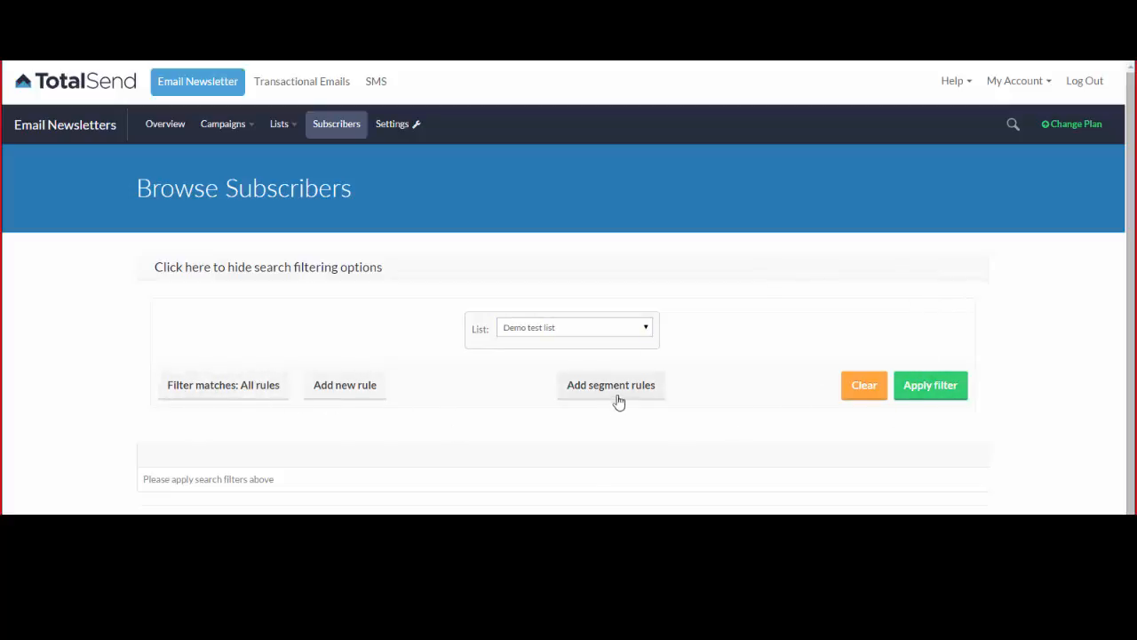
click(373, 398)
scroll(381, 393, down, 1)
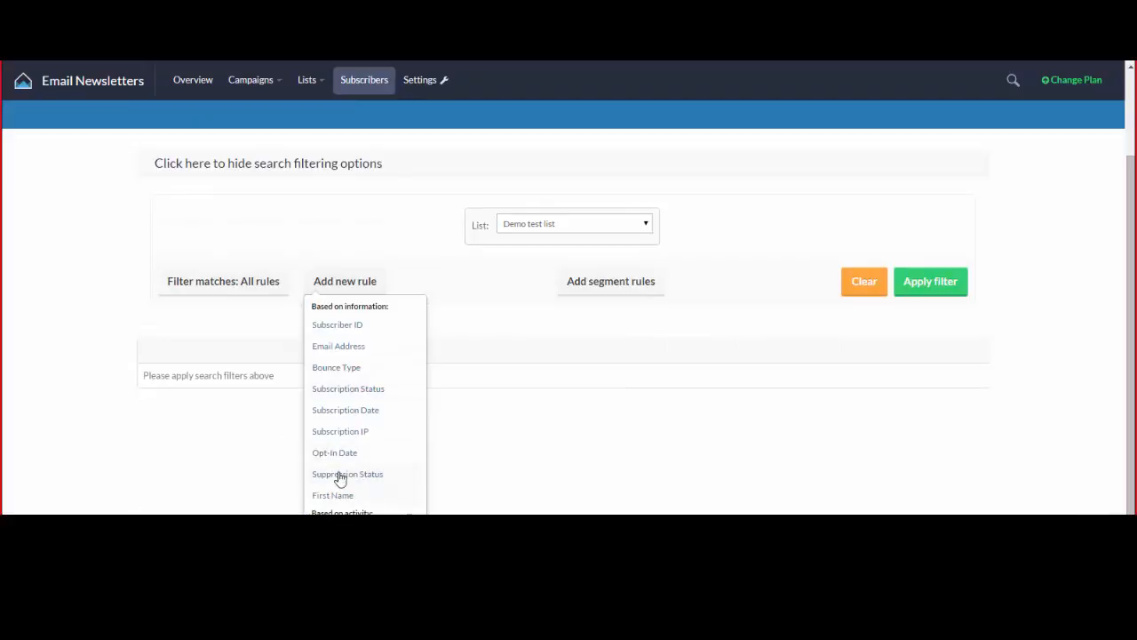
click(341, 345)
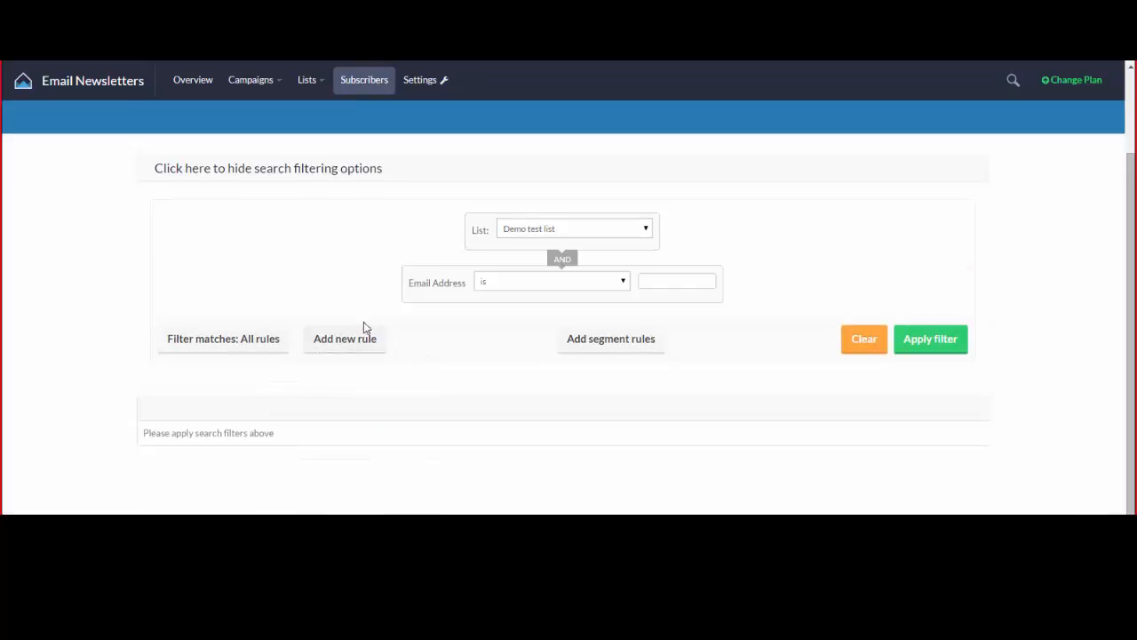
click(611, 280)
click(583, 320)
click(692, 280)
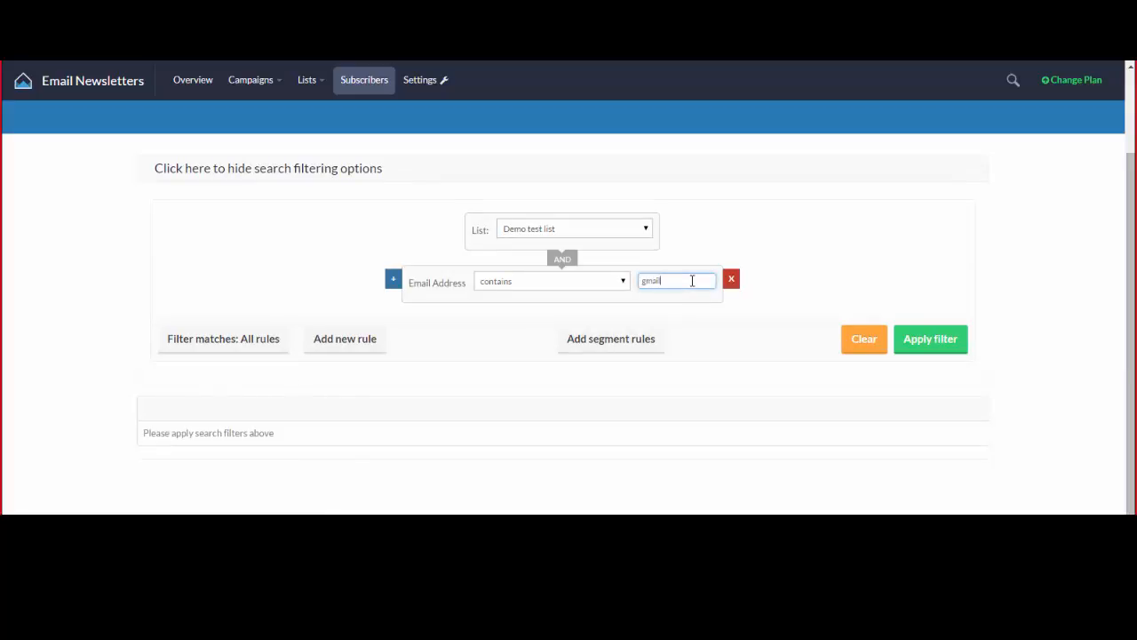
text(gmail.com)
key(BackSpace)
key(BackSpace)
key(BackSpace)
key(BackSpace)
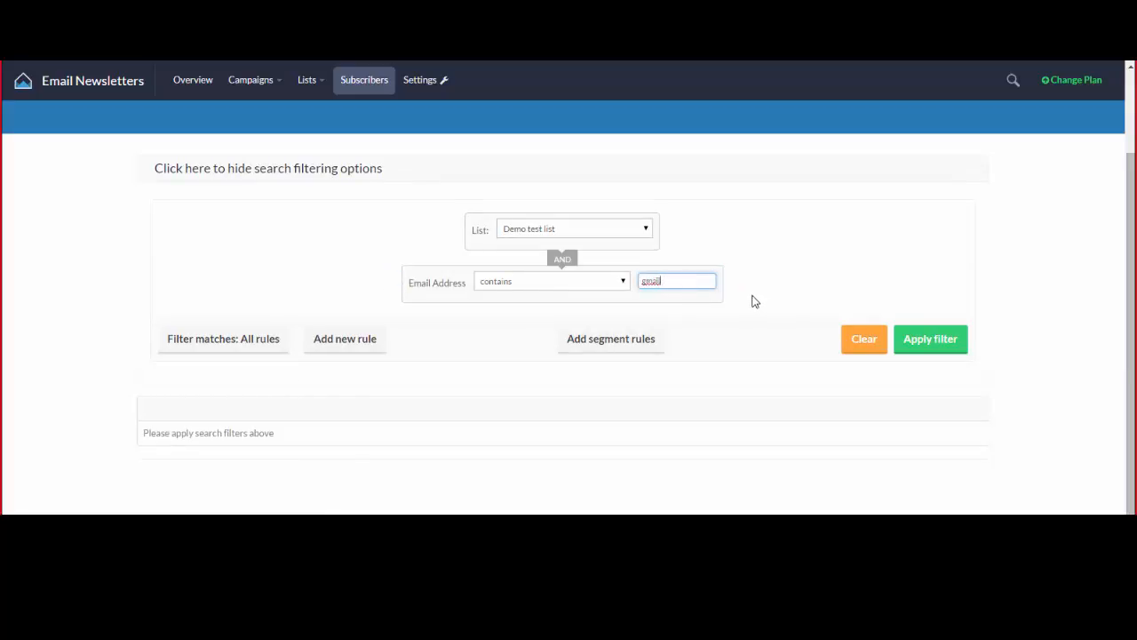
click(928, 340)
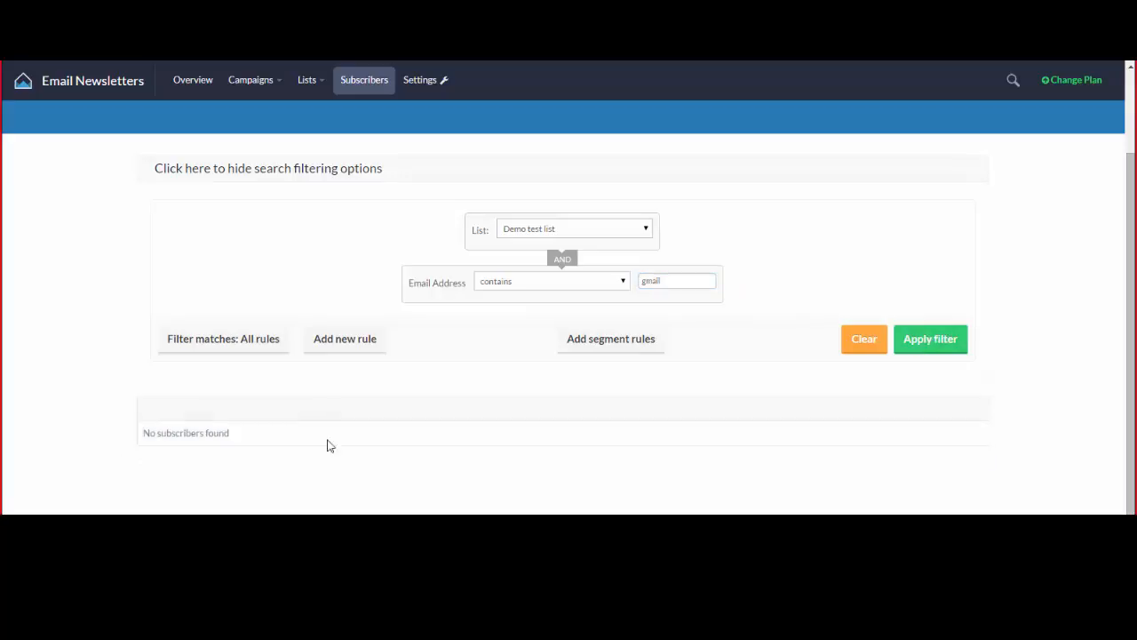
Retry the filter with 'tetalsend', then remove the email rule and reapply to list everyone.
click(676, 278)
key(ctrl+a)
text(te)
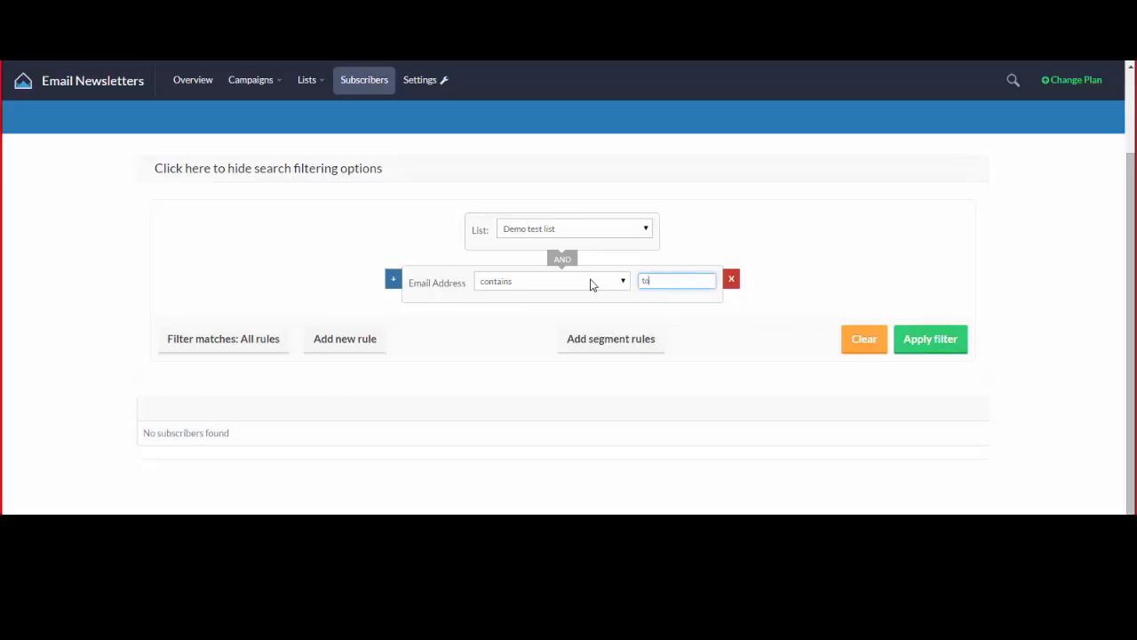
text(talsend)
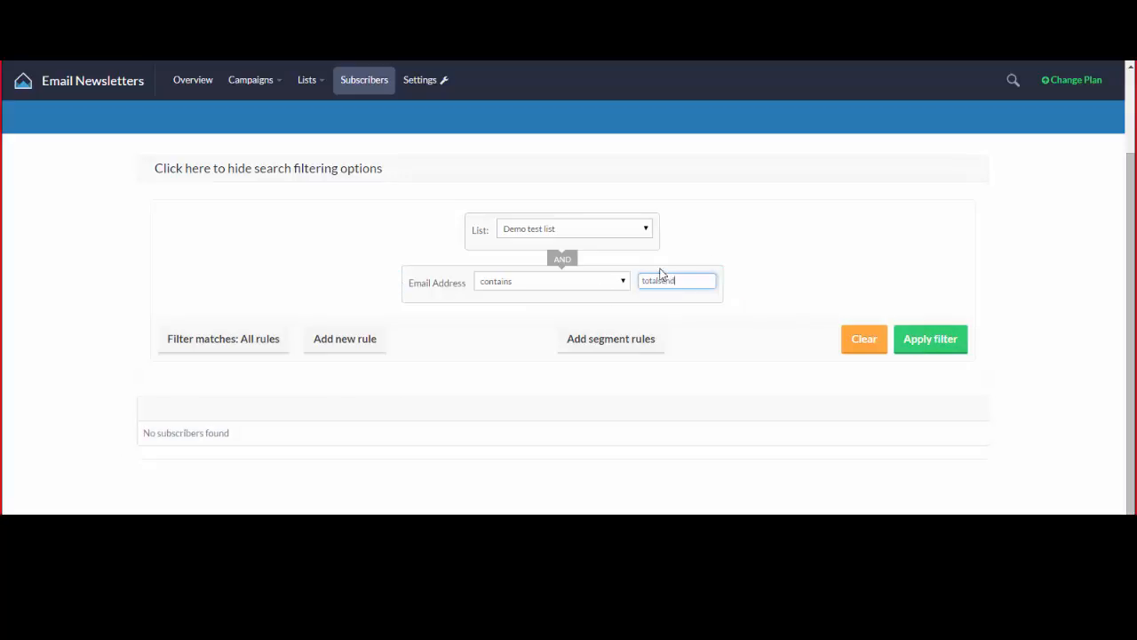
click(943, 339)
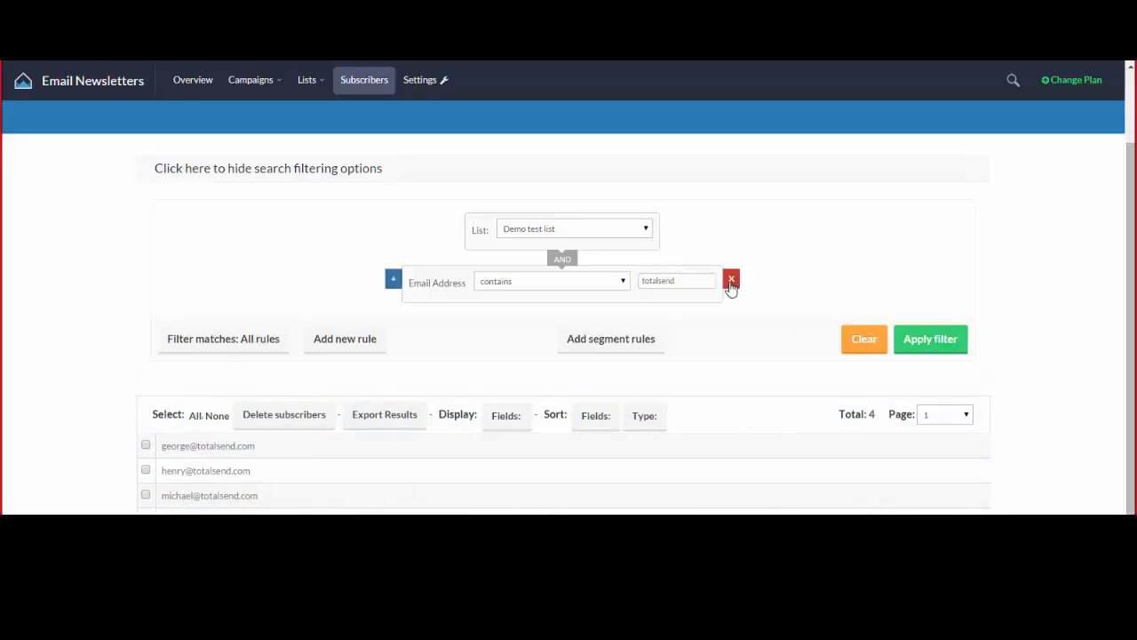
click(732, 281)
click(965, 290)
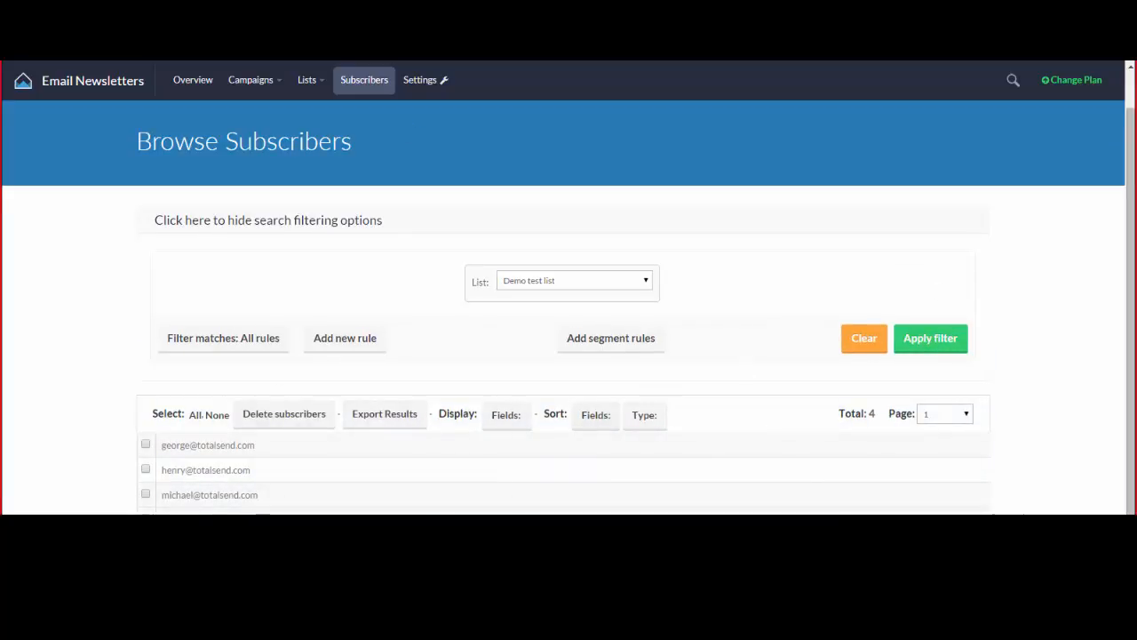
scroll(728, 349, down, 1)
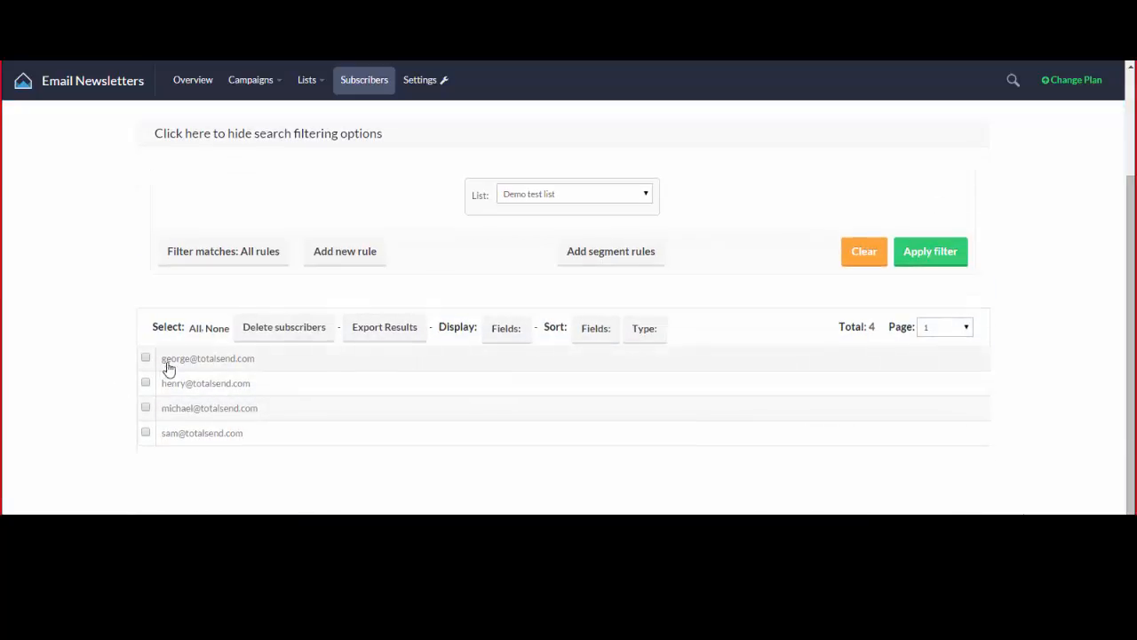
Open the first subscriber's record and change the end of the e-mail's name part to 'ff'.
click(201, 360)
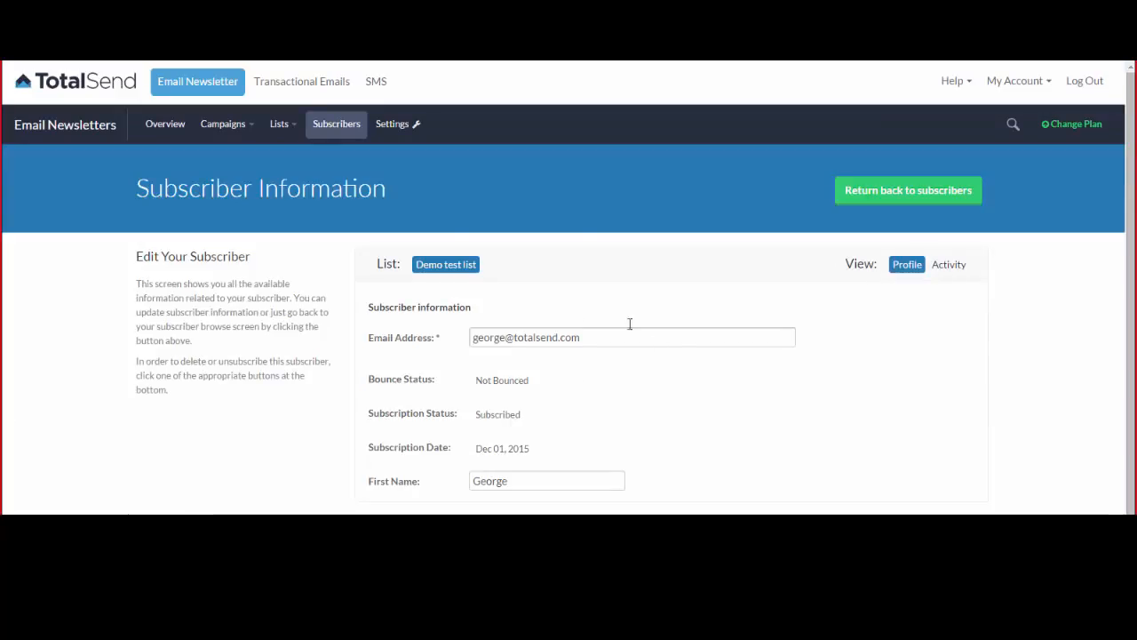
scroll(627, 392, down, 1)
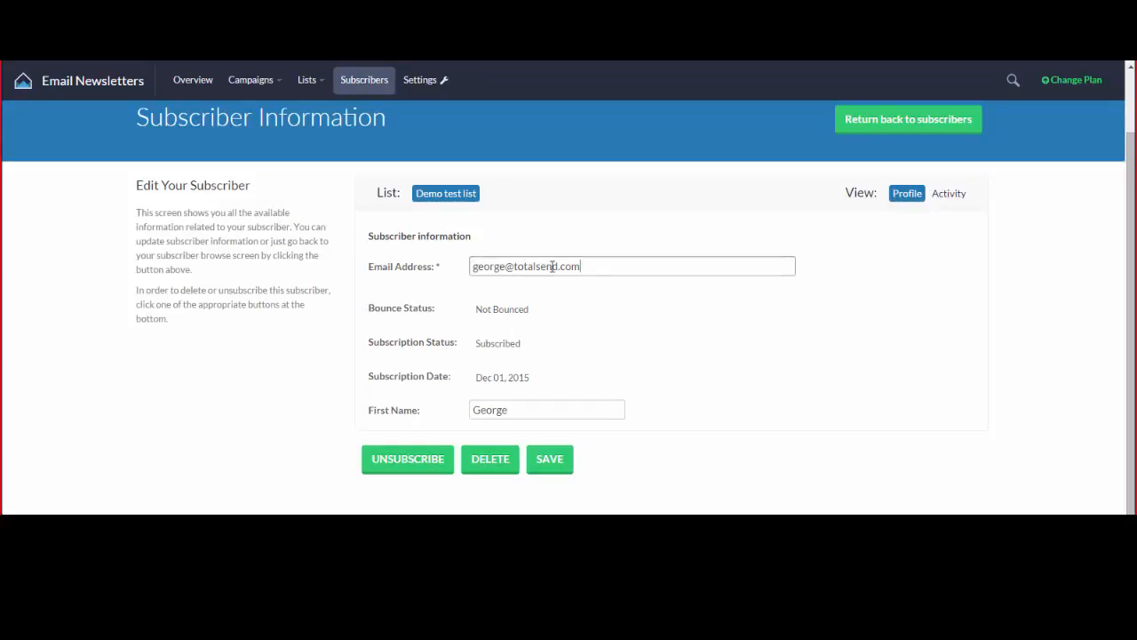
drag(551, 267, 429, 273)
click(617, 288)
scroll(611, 281, up, 1)
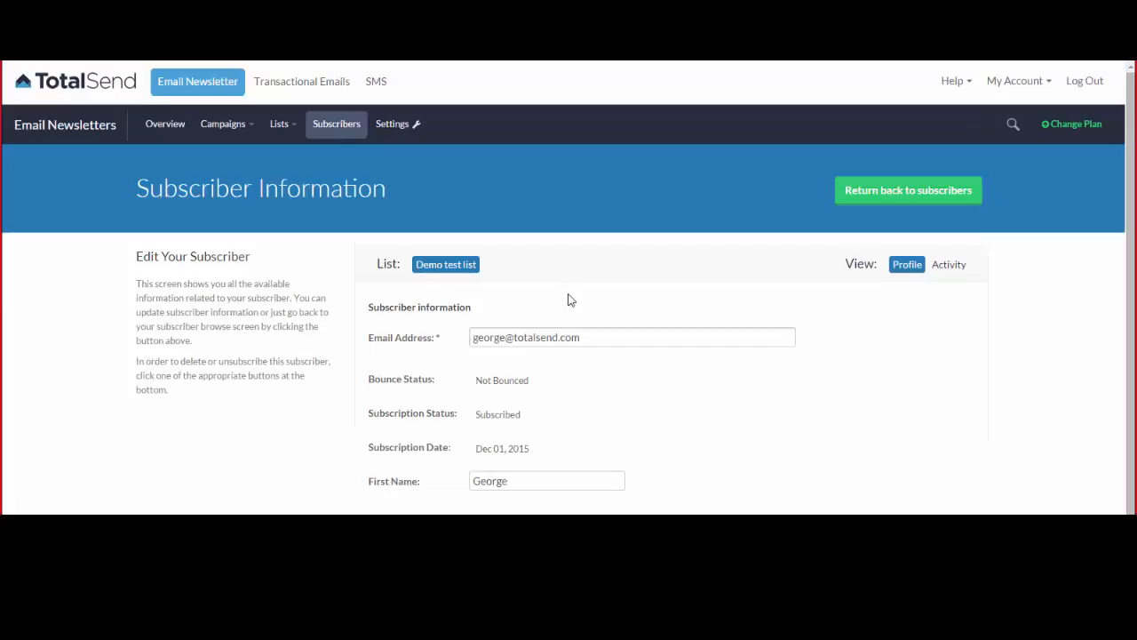
drag(601, 337, 439, 322)
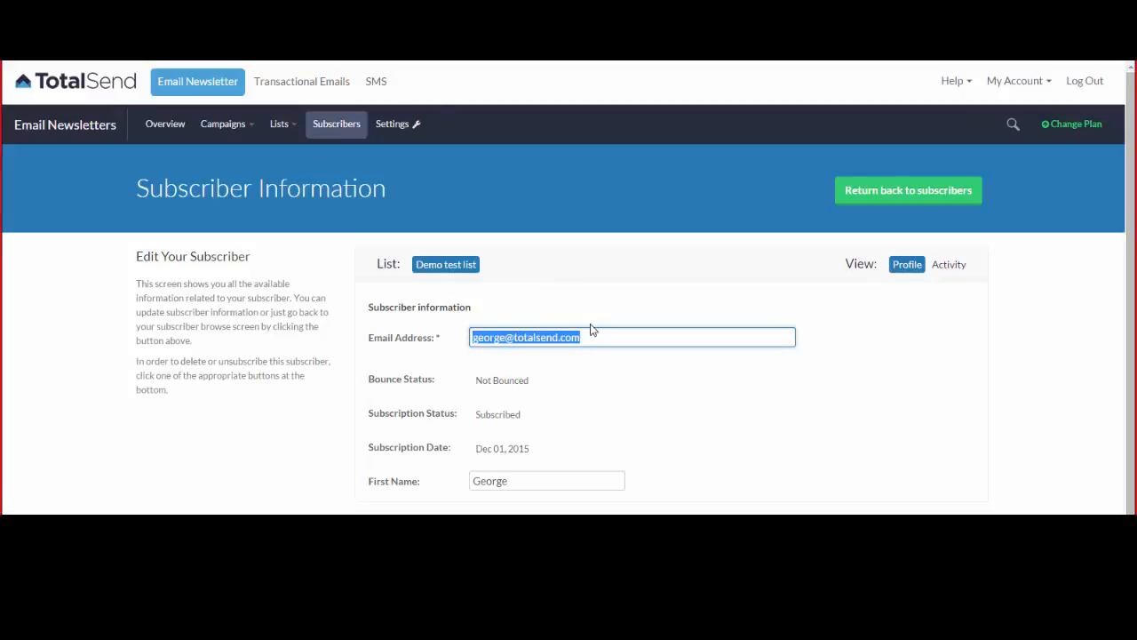
drag(505, 337, 488, 341)
text(ff)
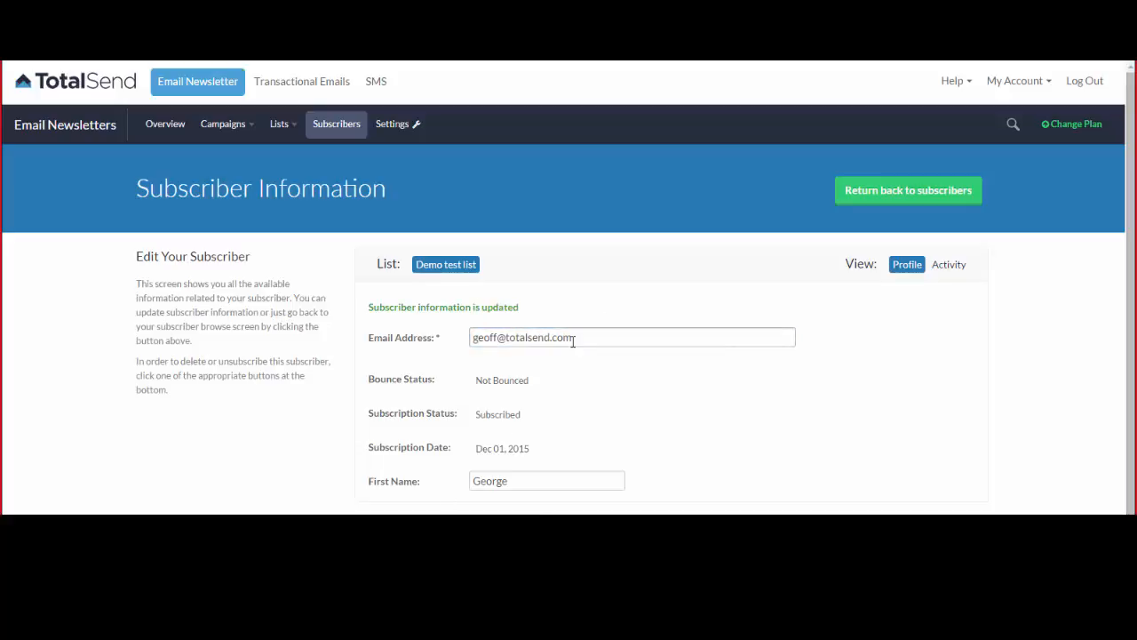
drag(594, 338, 476, 336)
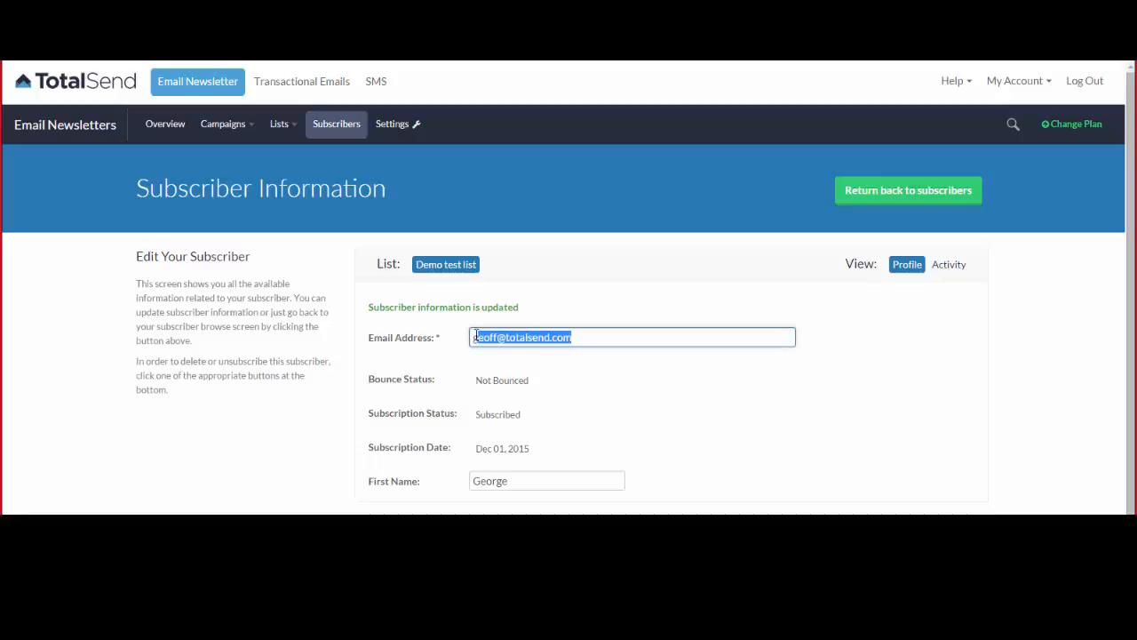
click(590, 339)
Change the end of the subscriber's first name to 'ff' to match.
click(574, 395)
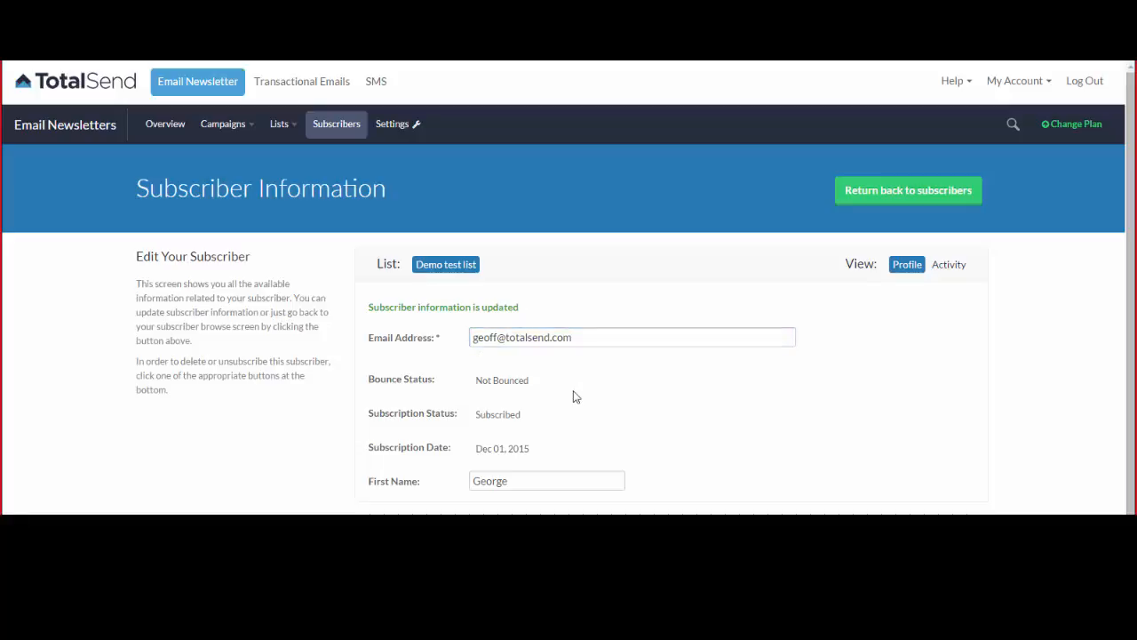
drag(501, 479, 493, 483)
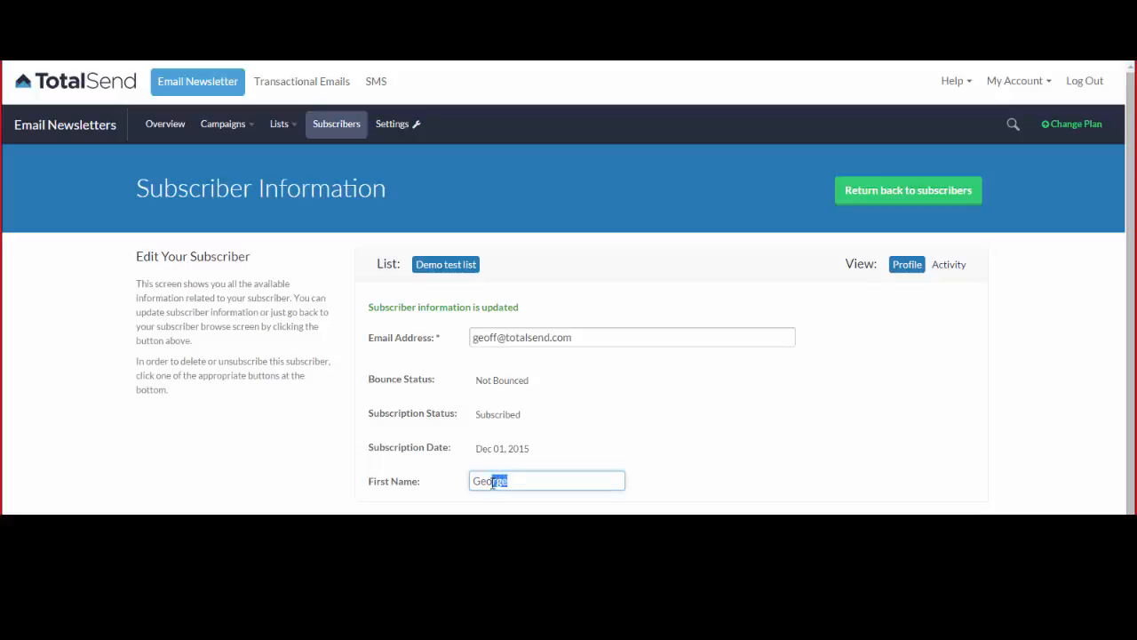
text(ff)
key(Tab)
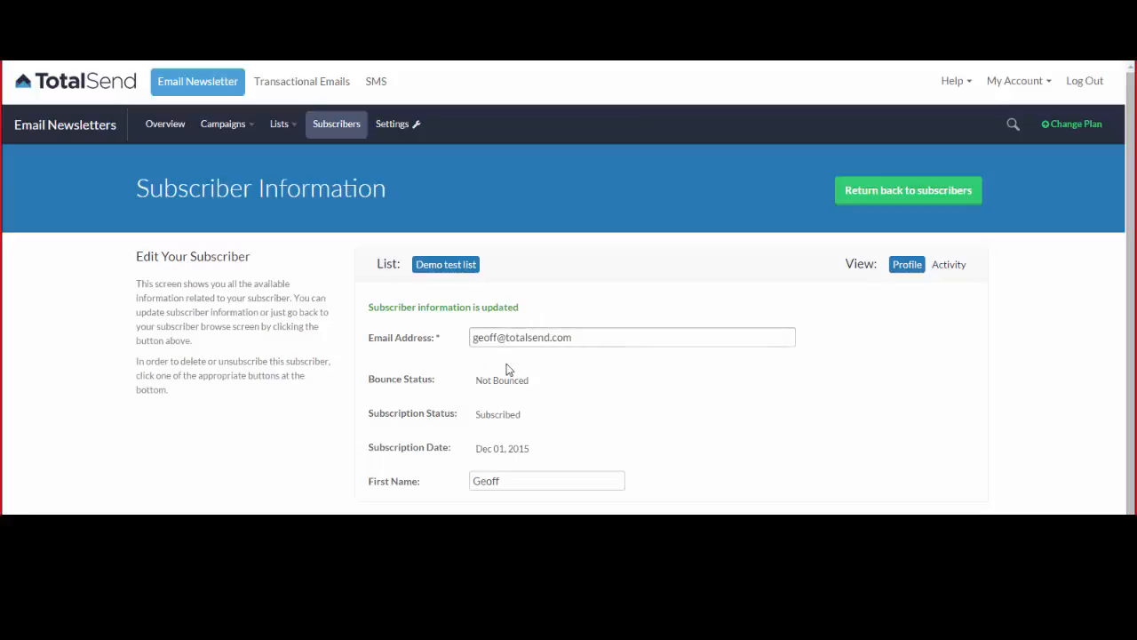
click(581, 340)
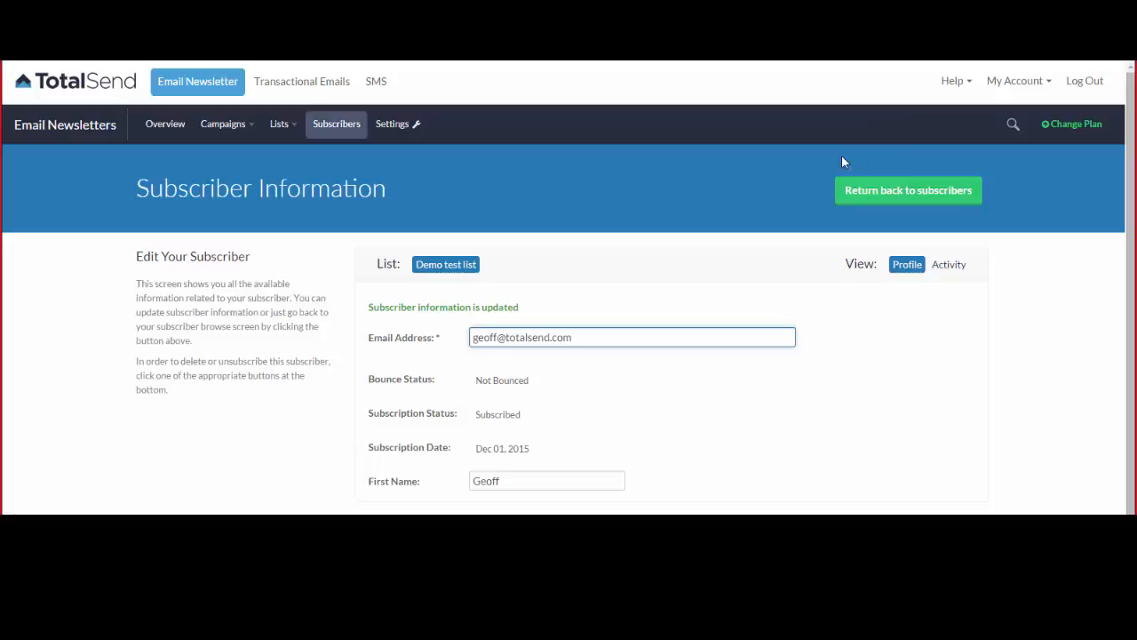
Search subscribers by a name, then by 'totalsend', and open another subscriber's record.
click(913, 126)
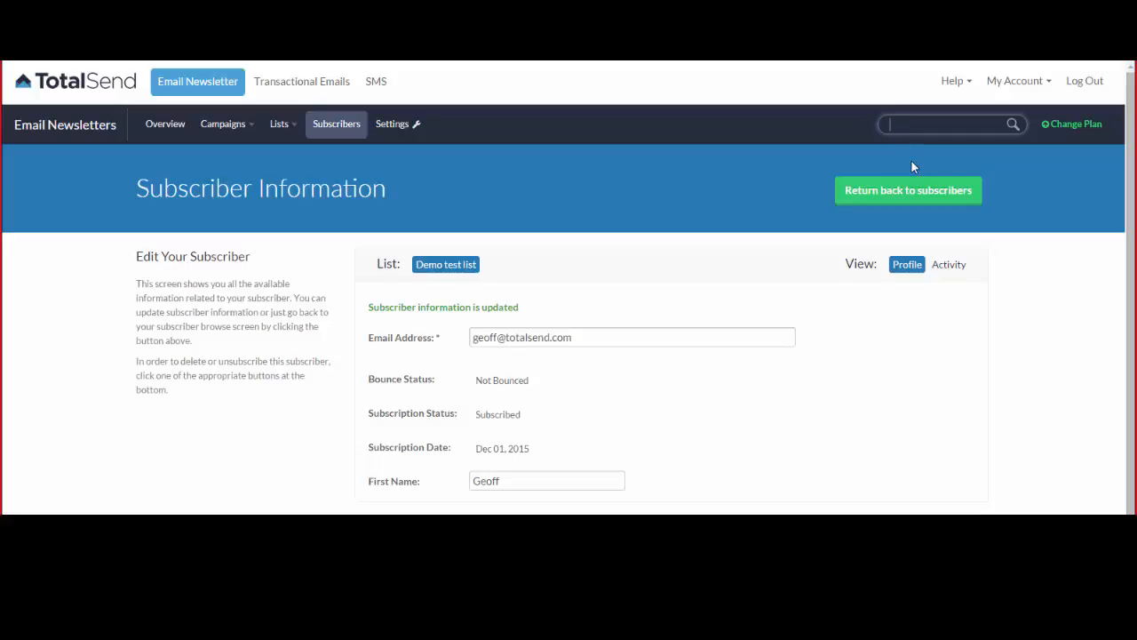
text(michael)
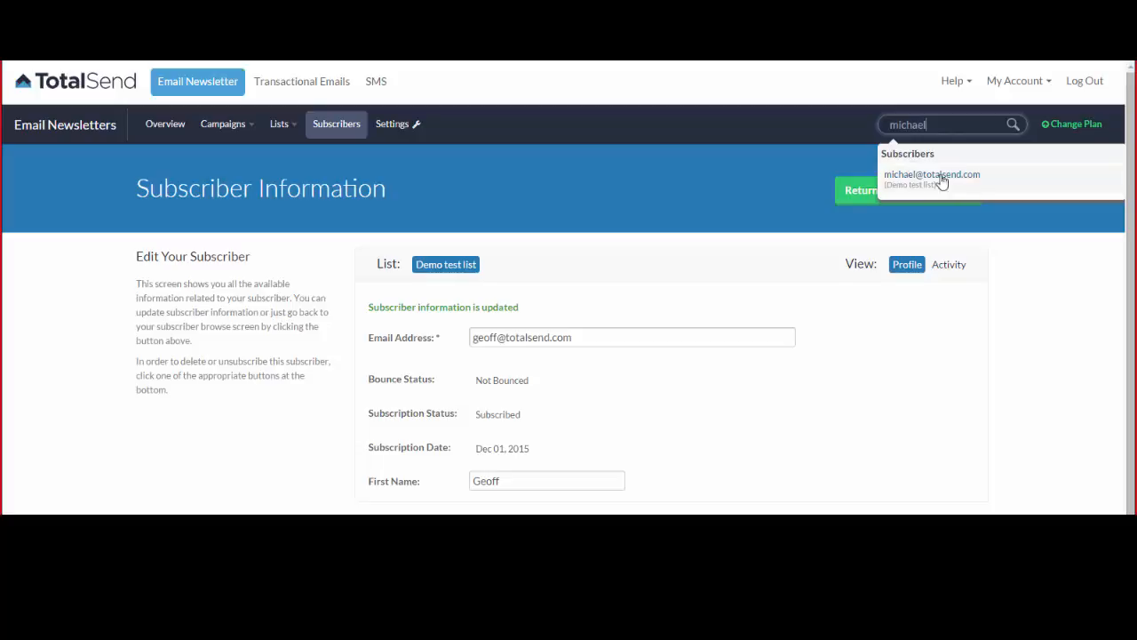
drag(935, 128, 841, 130)
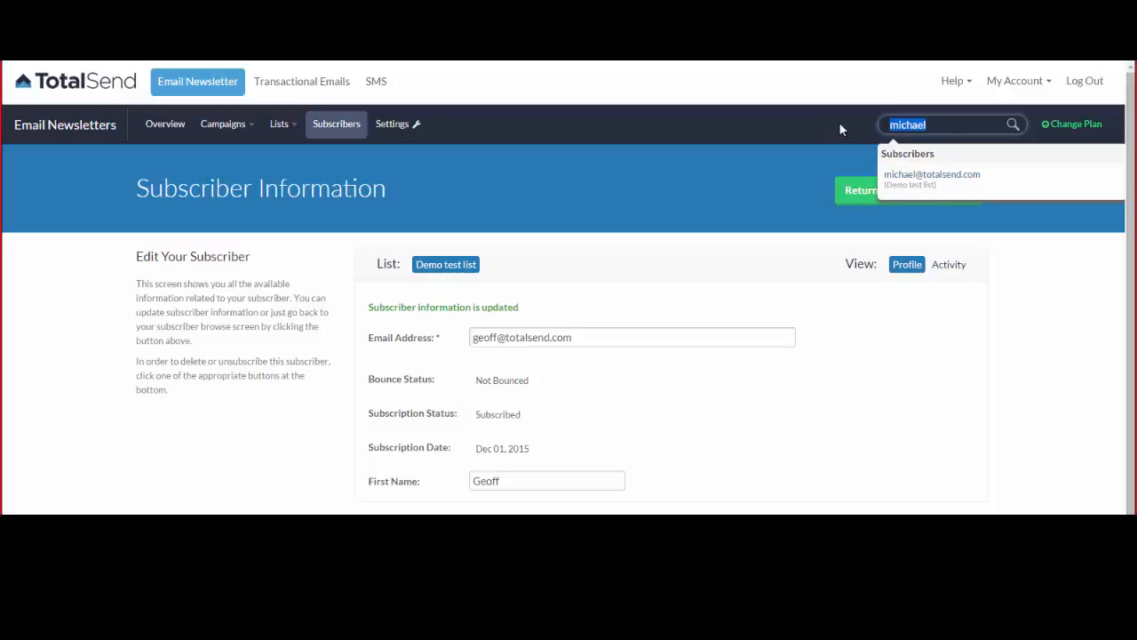
text(totalsend)
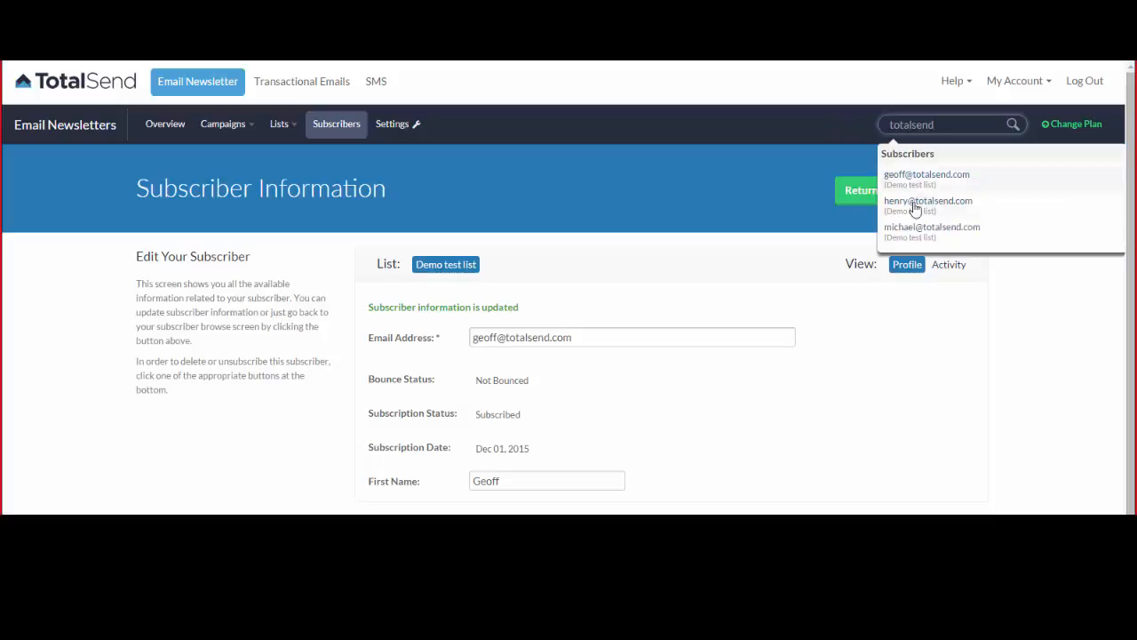
click(909, 234)
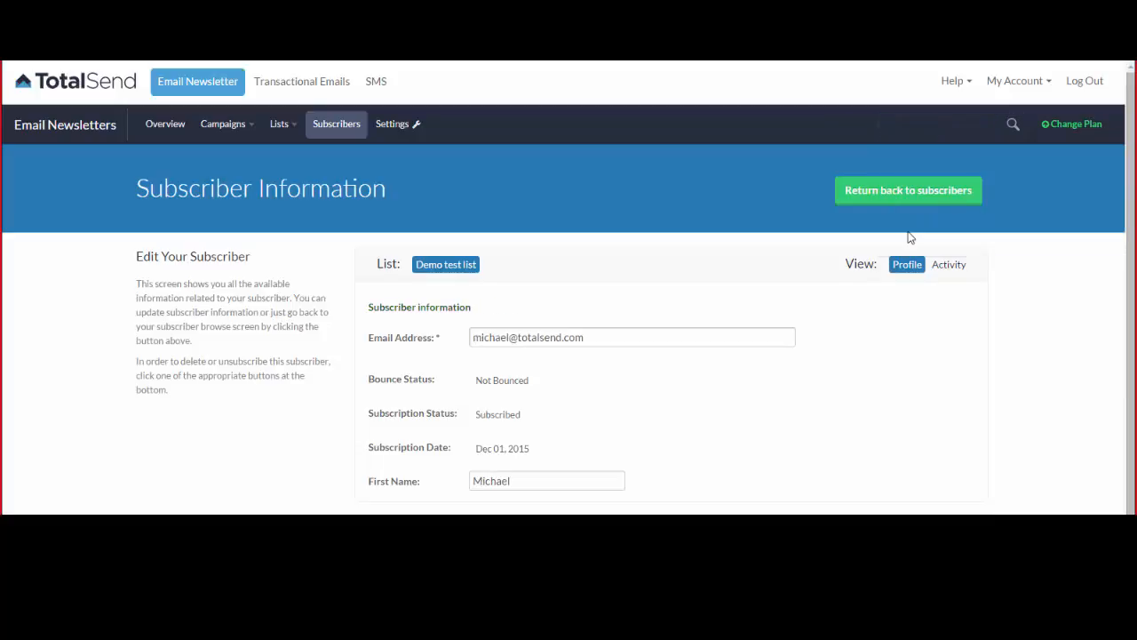
double_click(507, 333)
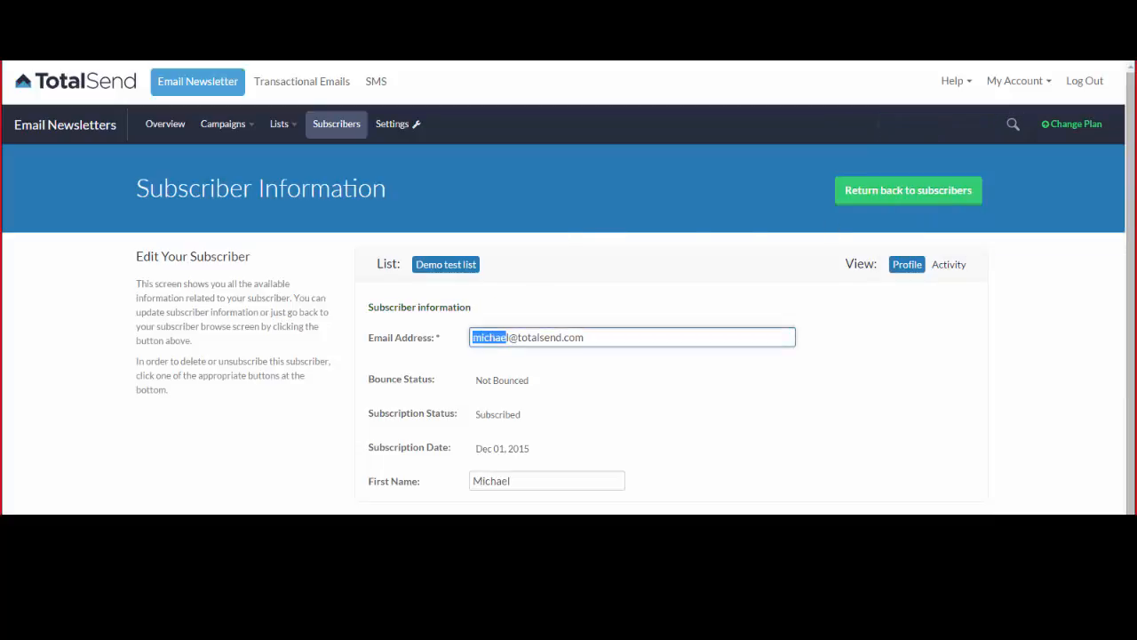
click(783, 404)
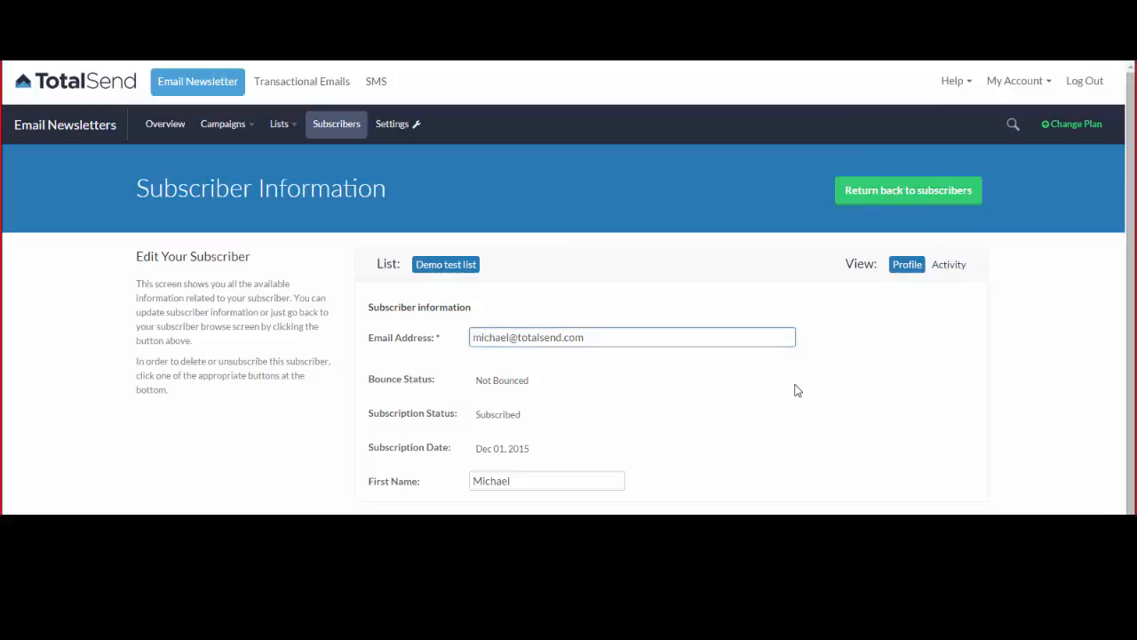
mouse_move(394, 118)
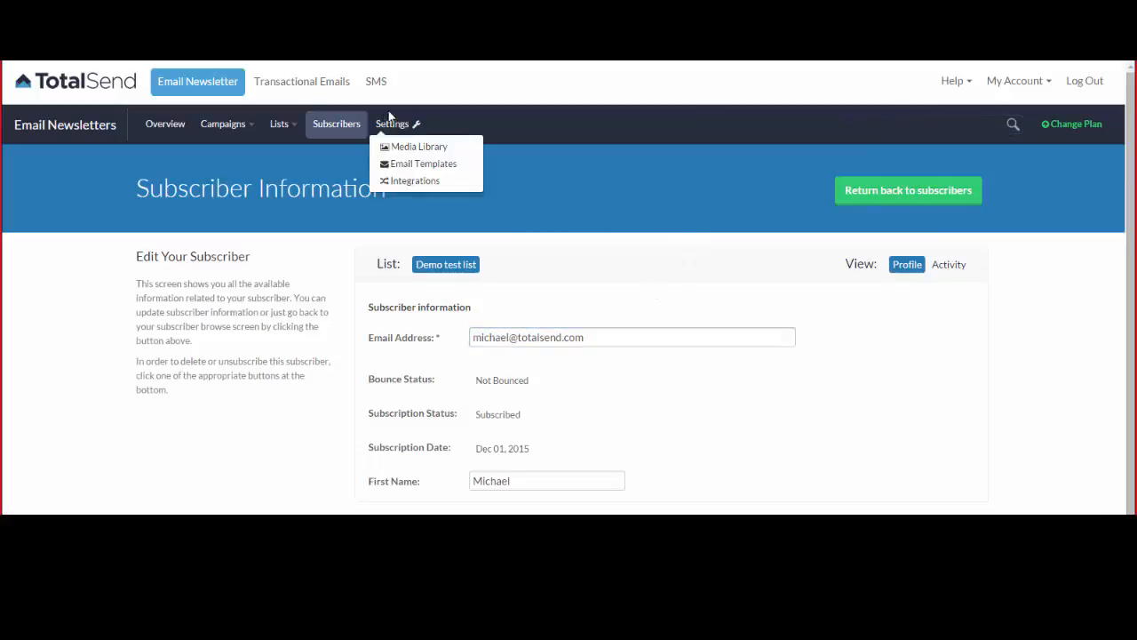
Create a new folder named Demo in the Media Library.
click(425, 150)
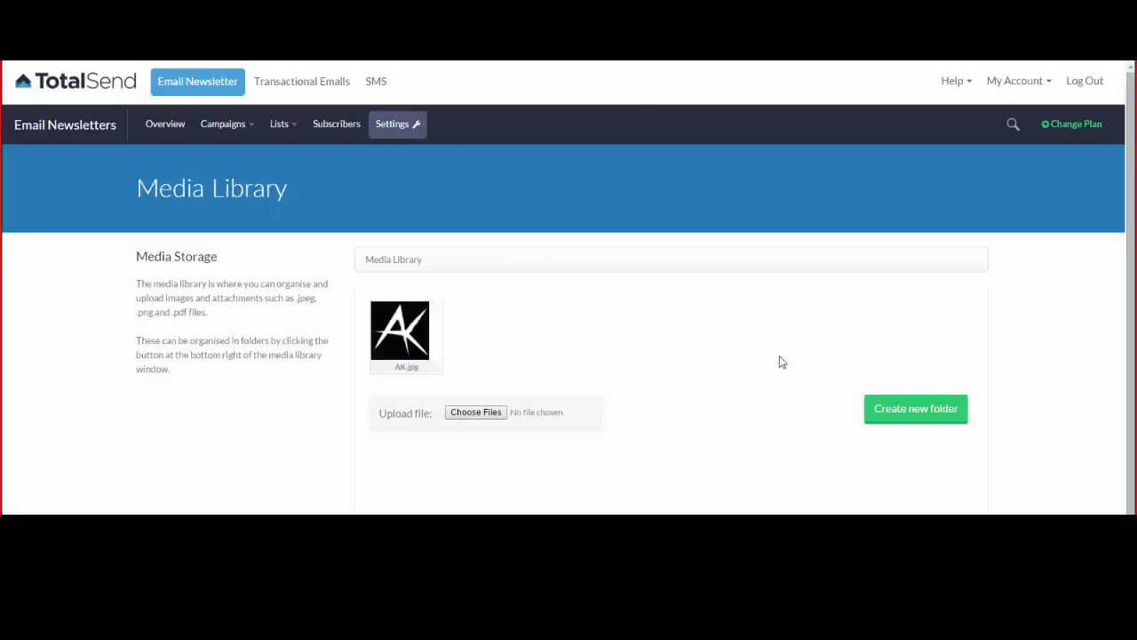
click(932, 413)
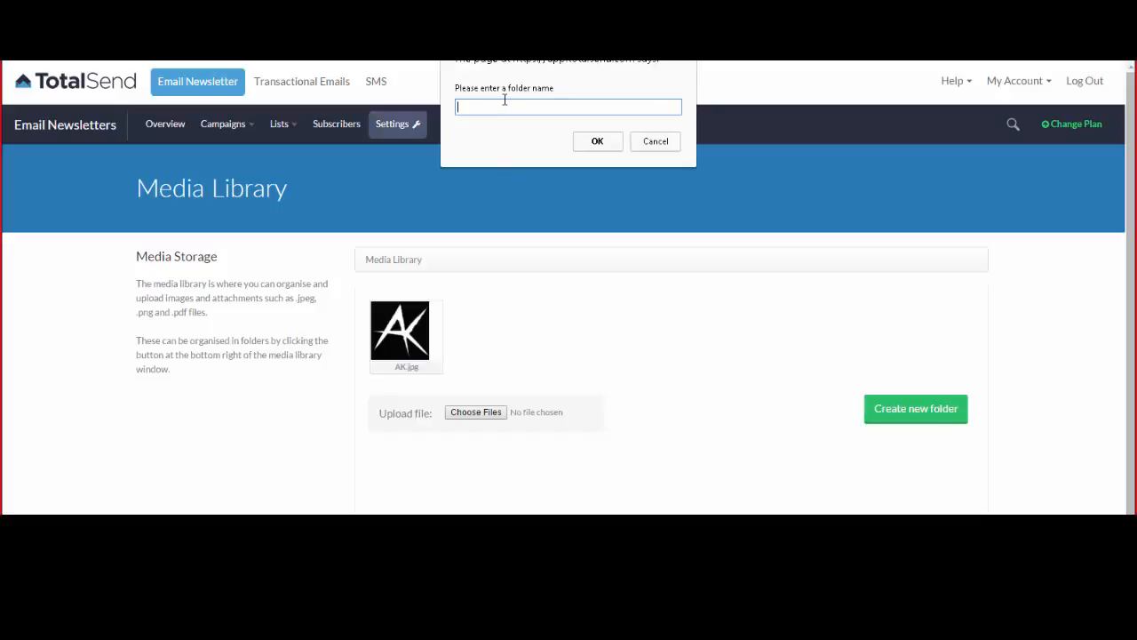
key(Return)
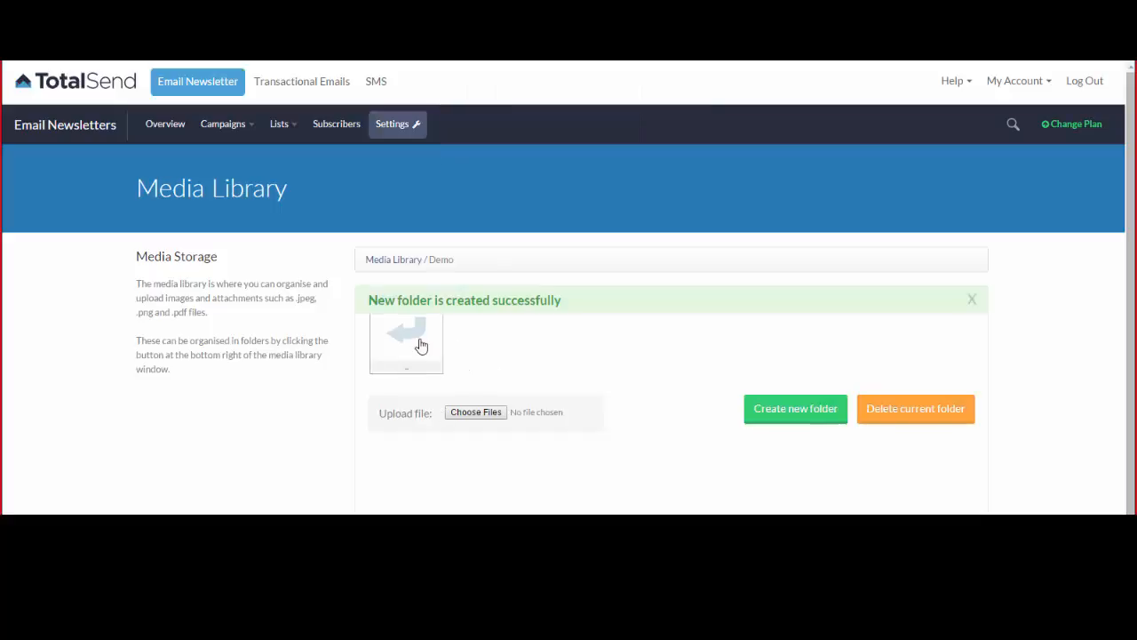
click(435, 344)
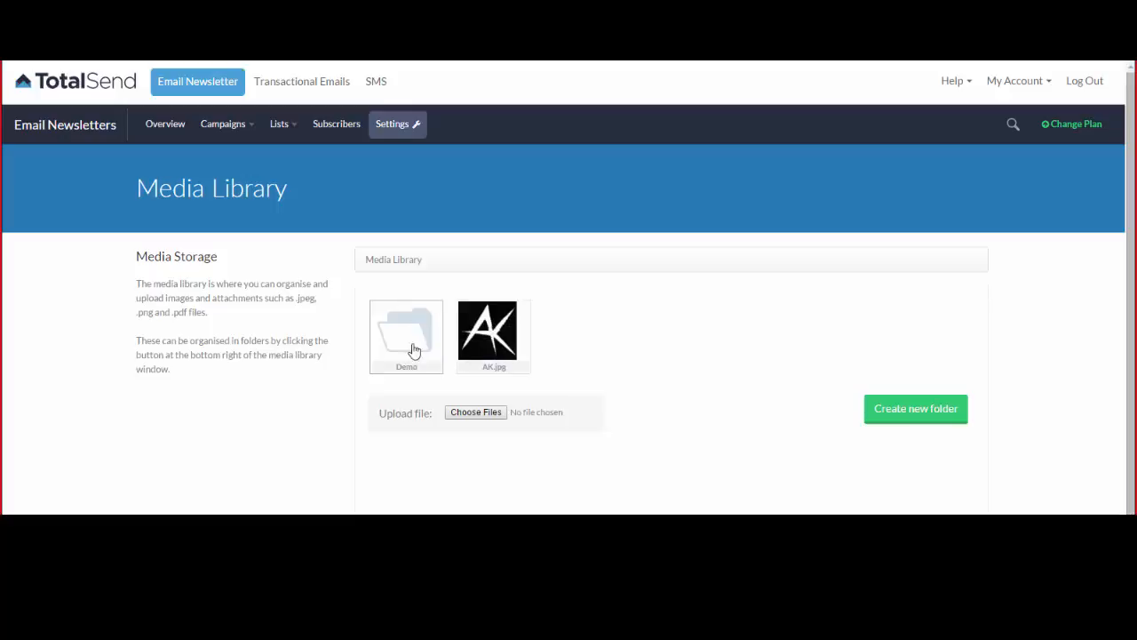
Open the Demo folder and upload the selected images into it.
mouse_move(533, 350)
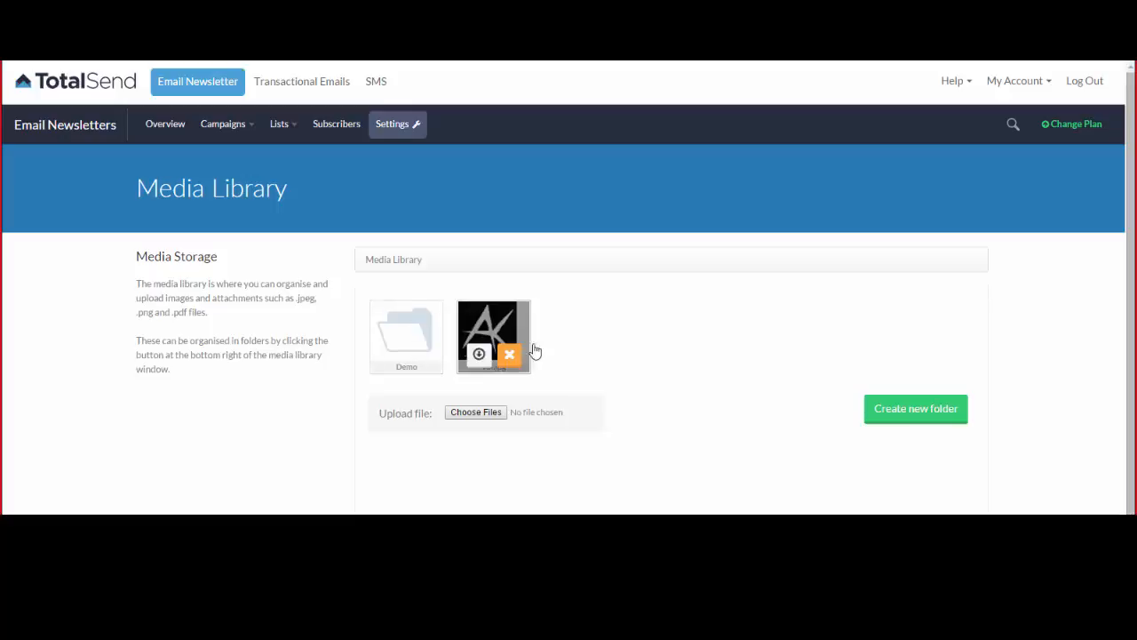
click(416, 330)
click(481, 413)
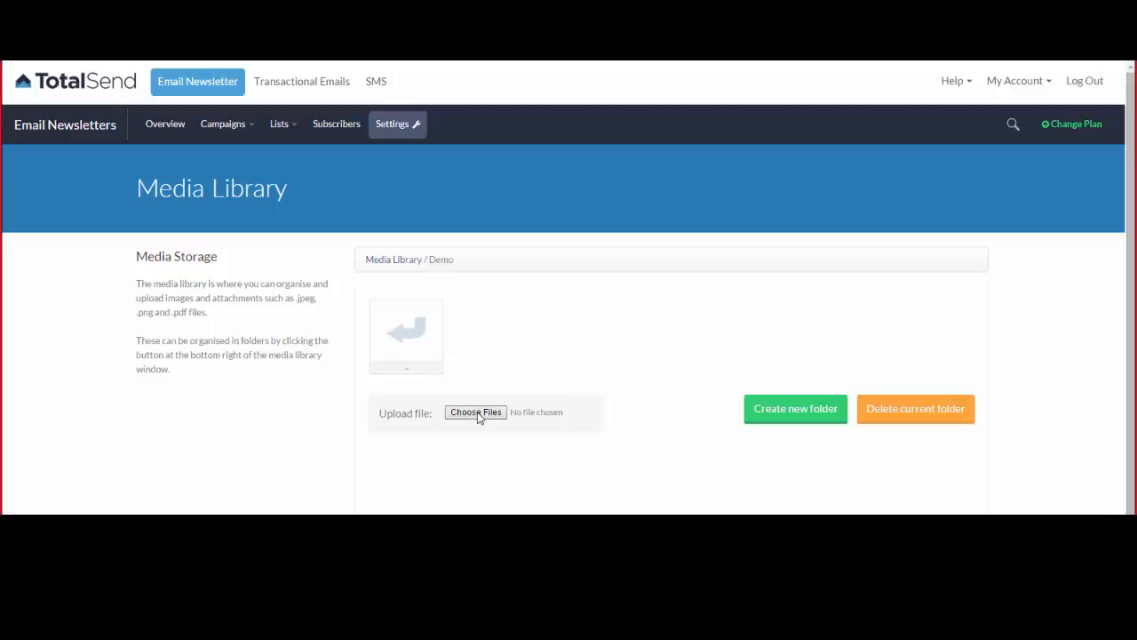
click(341, 146)
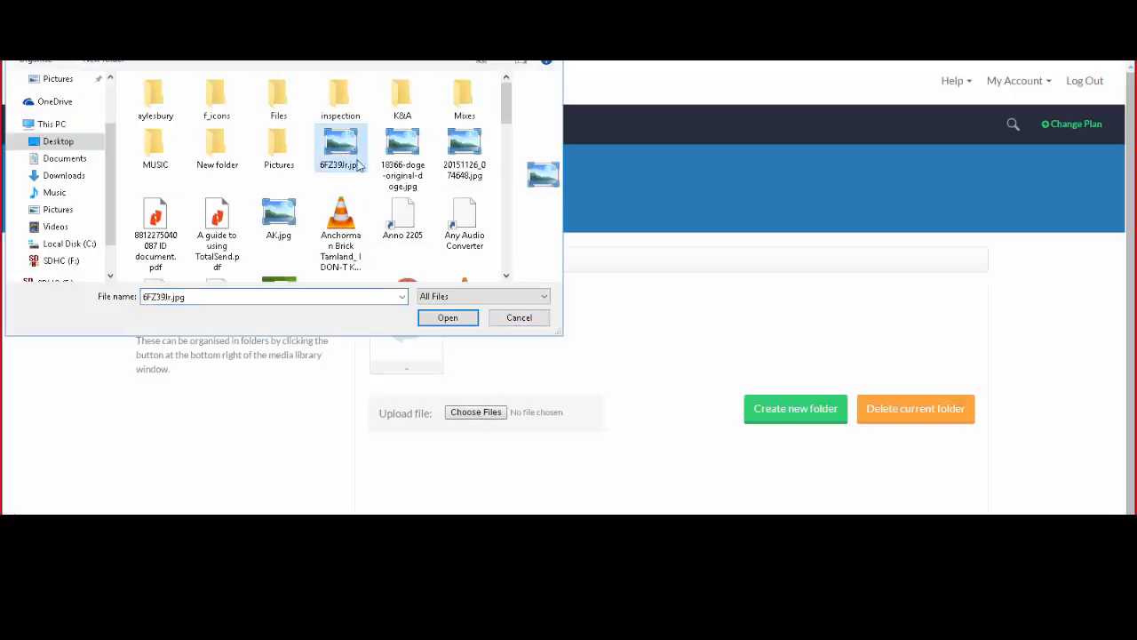
shift+click(450, 151)
click(447, 317)
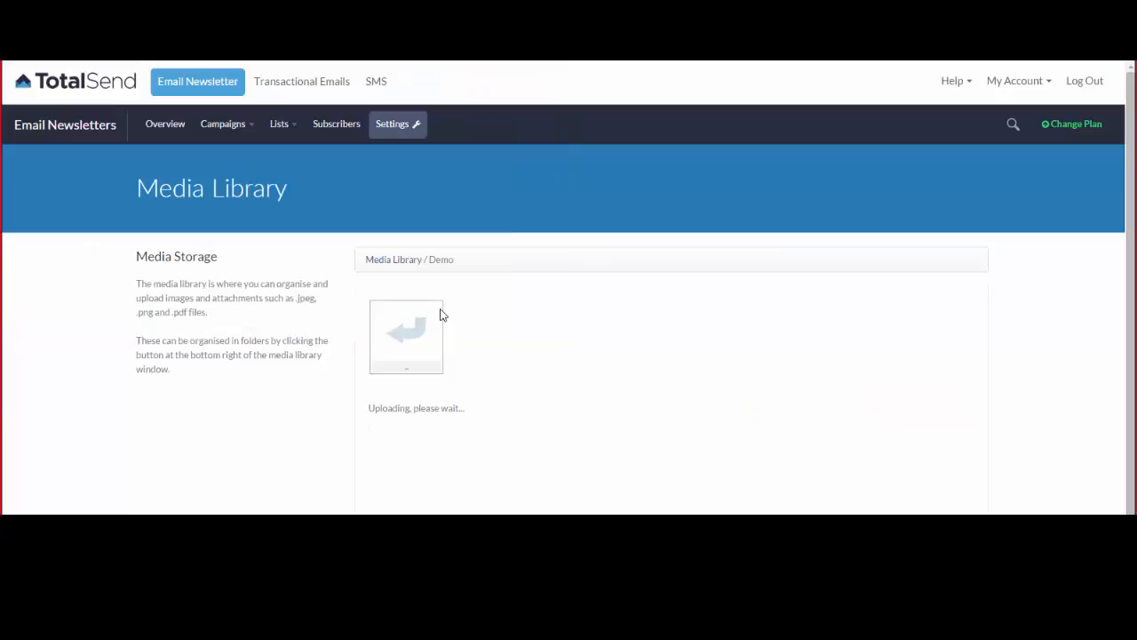